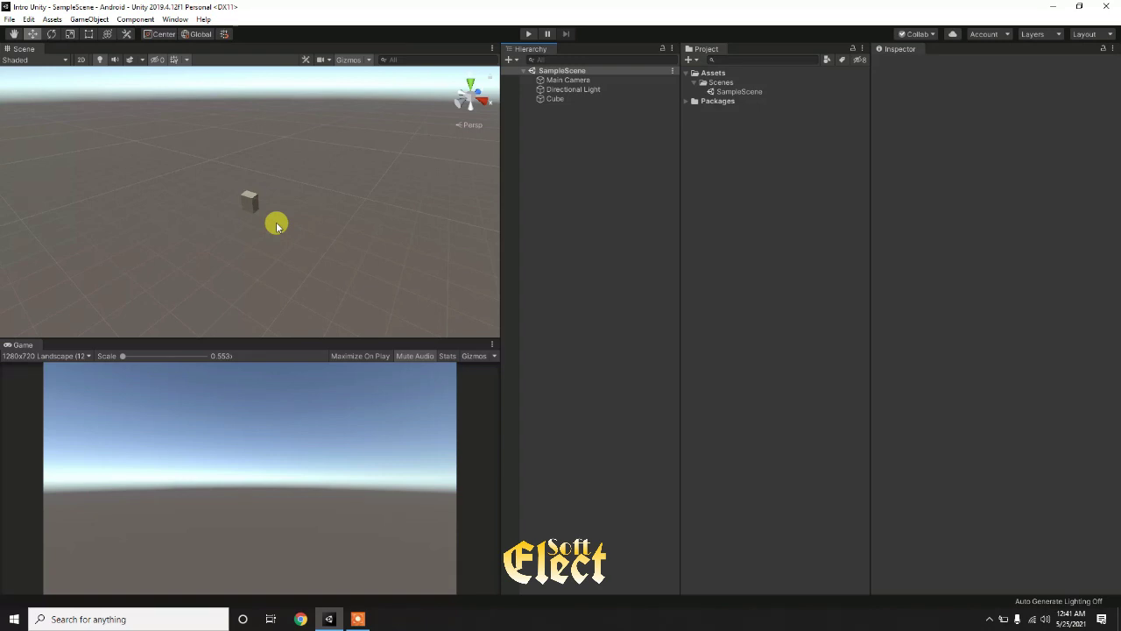
# - Tilt the Scene view down onto the Cube and select it there
pyautogui.moveTo(276, 226); pyautogui.dragTo(268, 241, button='right')
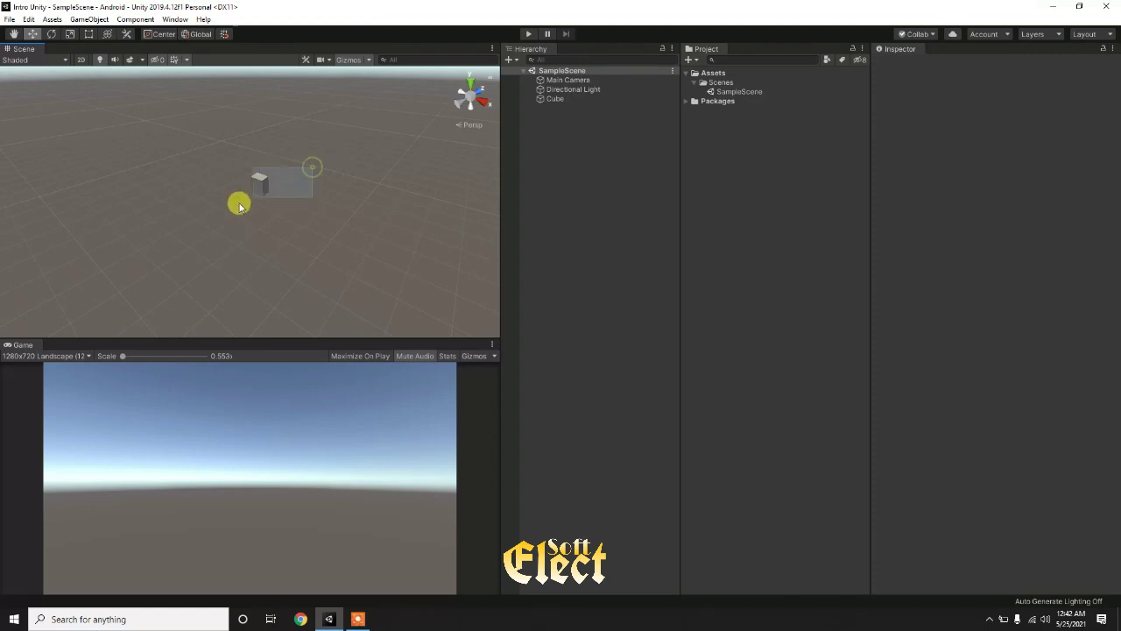
pyautogui.moveTo(313, 169); pyautogui.dragTo(241, 206)
pyautogui.click(380, 194)
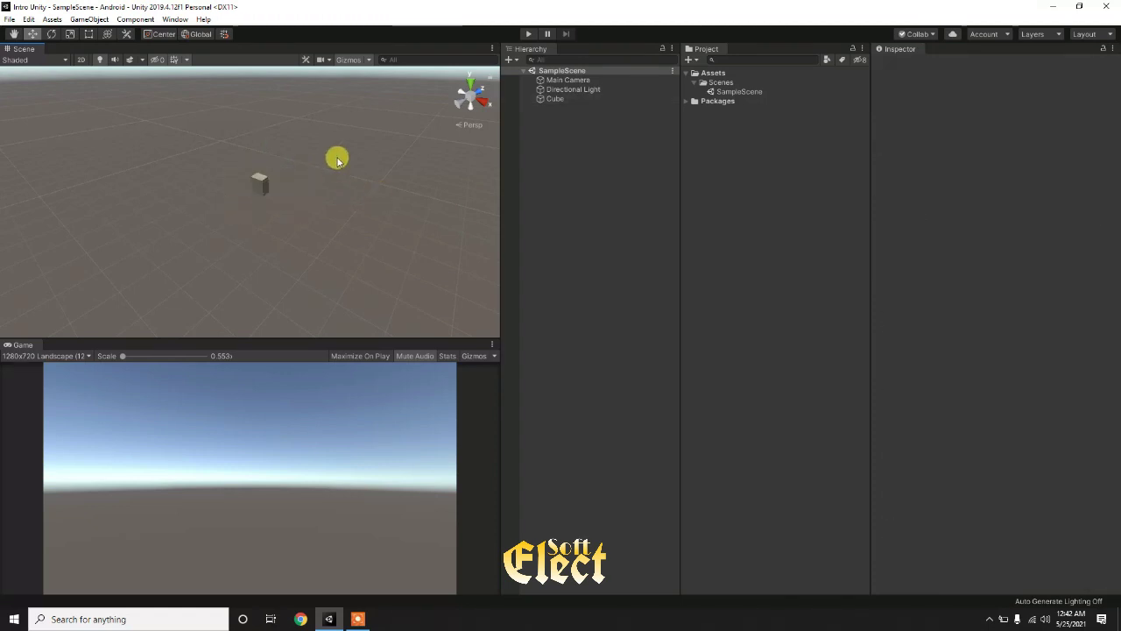
pyautogui.moveTo(321, 154); pyautogui.dragTo(238, 211)
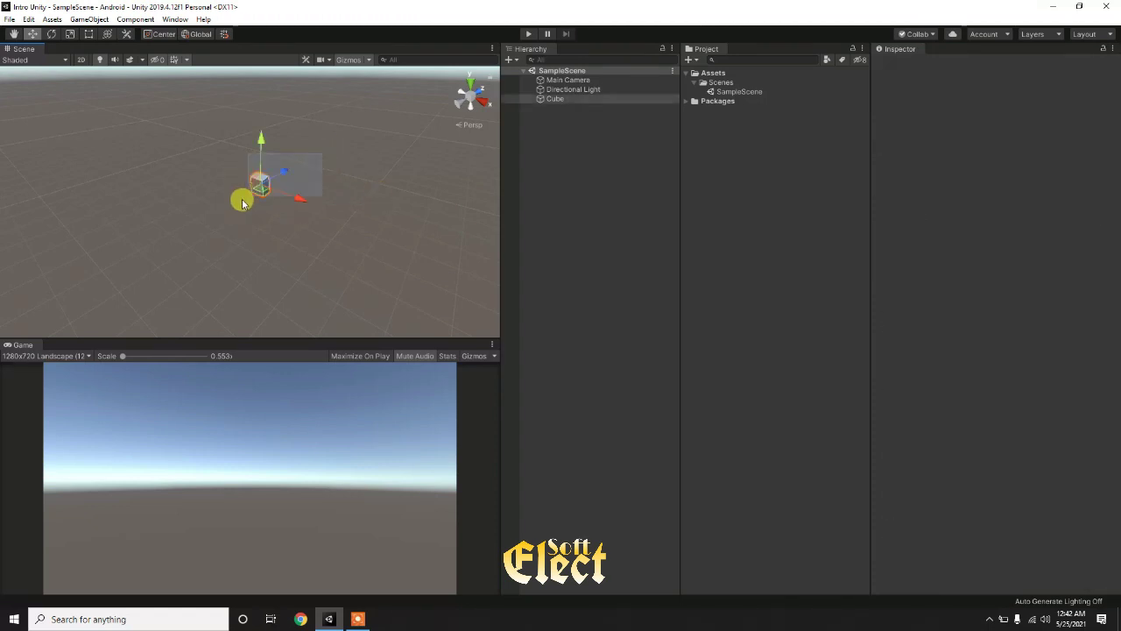
pyautogui.click(340, 198)
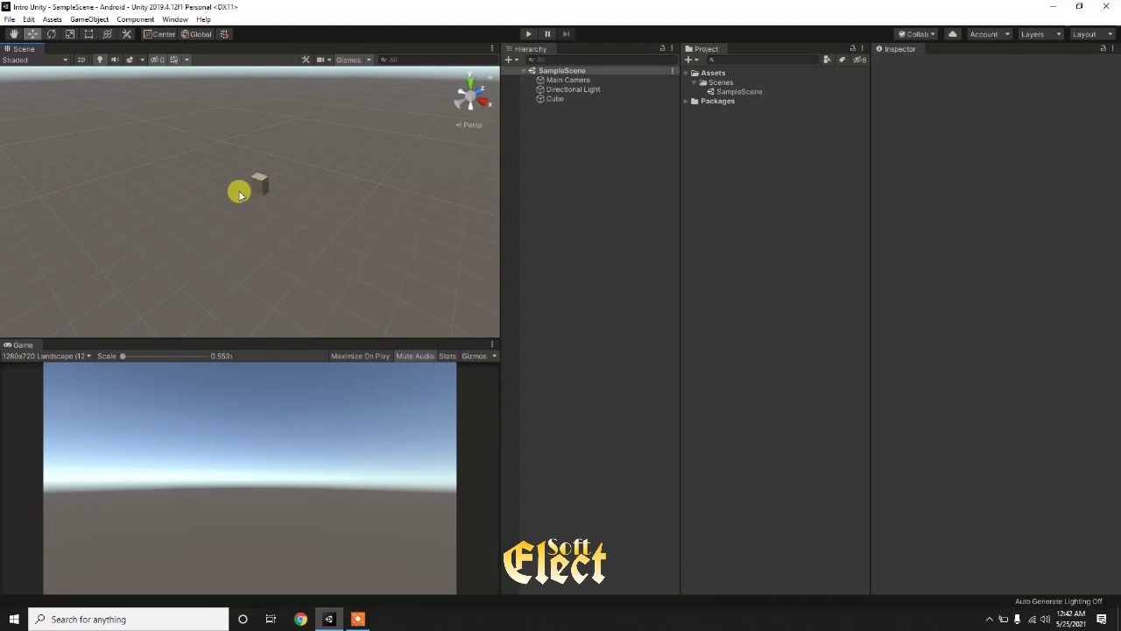
pyautogui.moveTo(302, 156); pyautogui.dragTo(251, 210)
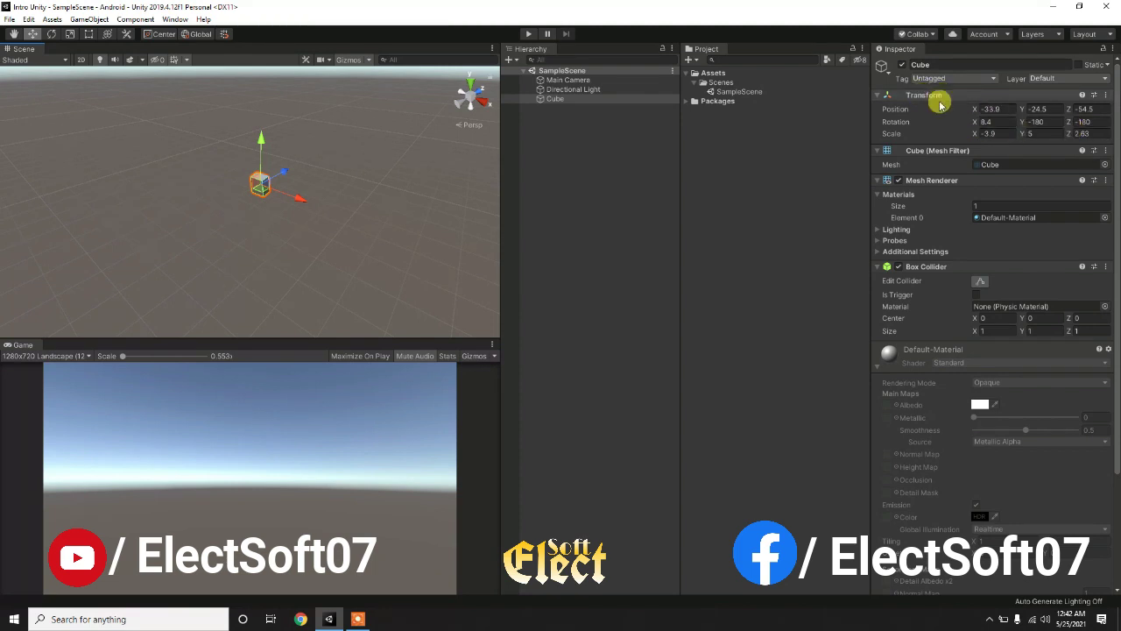
# - Select the Cube in the Hierarchy, delete it, then undo the deletion with Ctrl+Z
pyautogui.moveTo(925, 109)
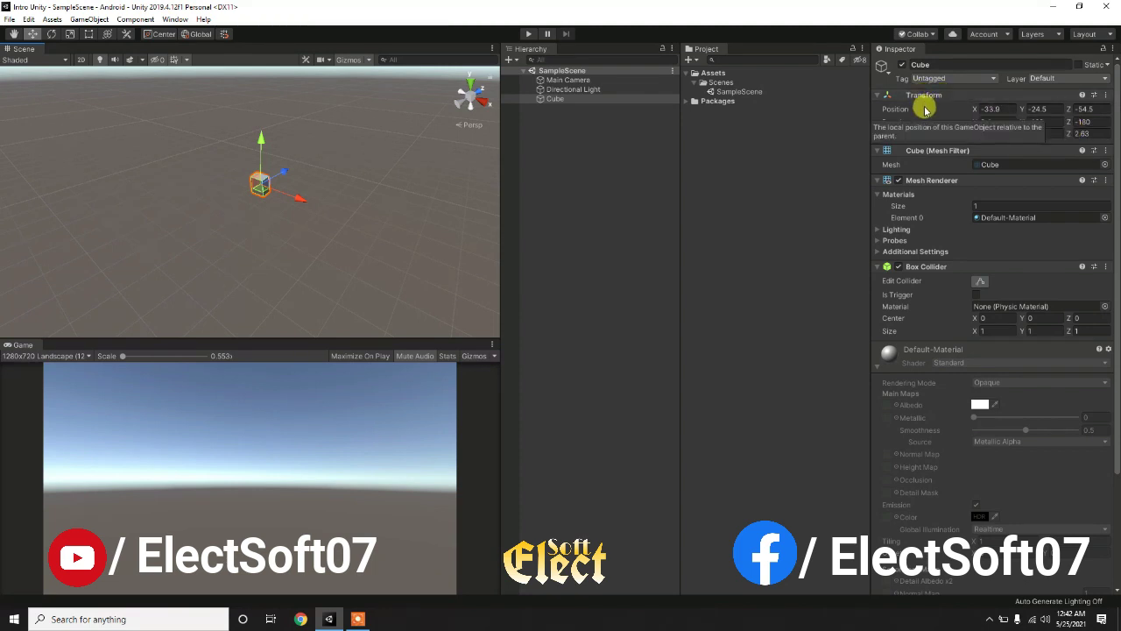
pyautogui.click(573, 143)
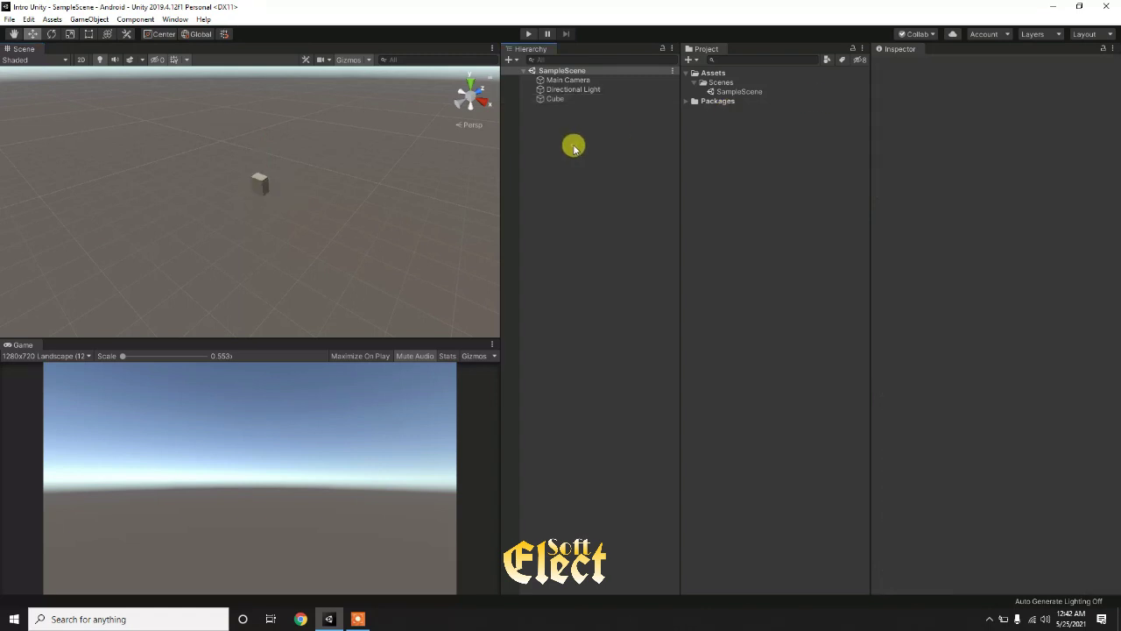
pyautogui.click(564, 104)
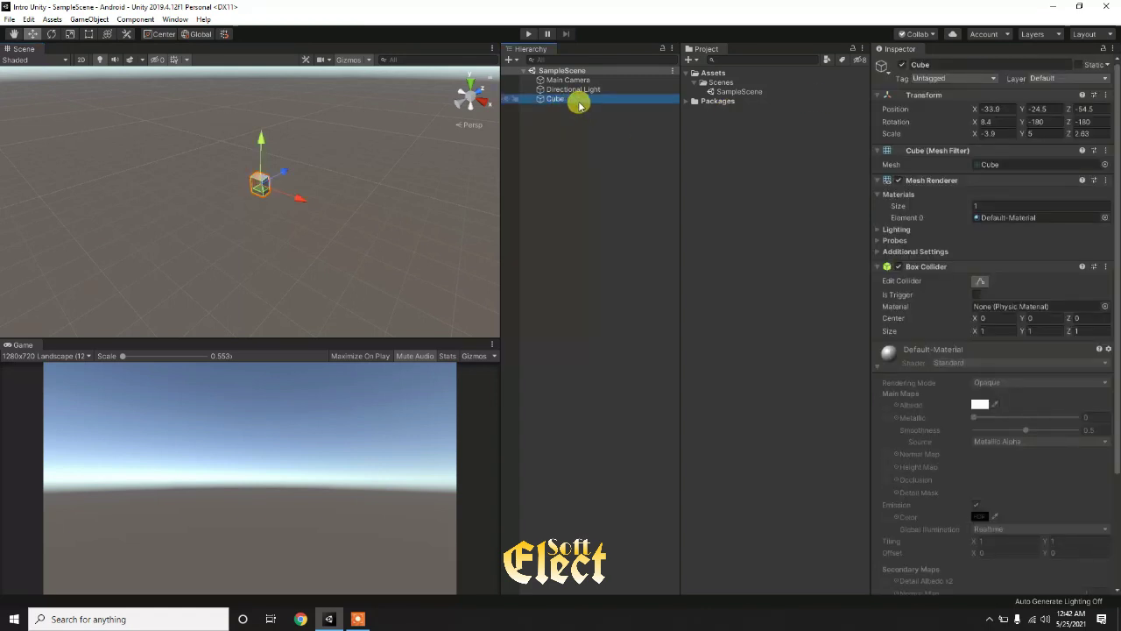
pyautogui.press('Delete')
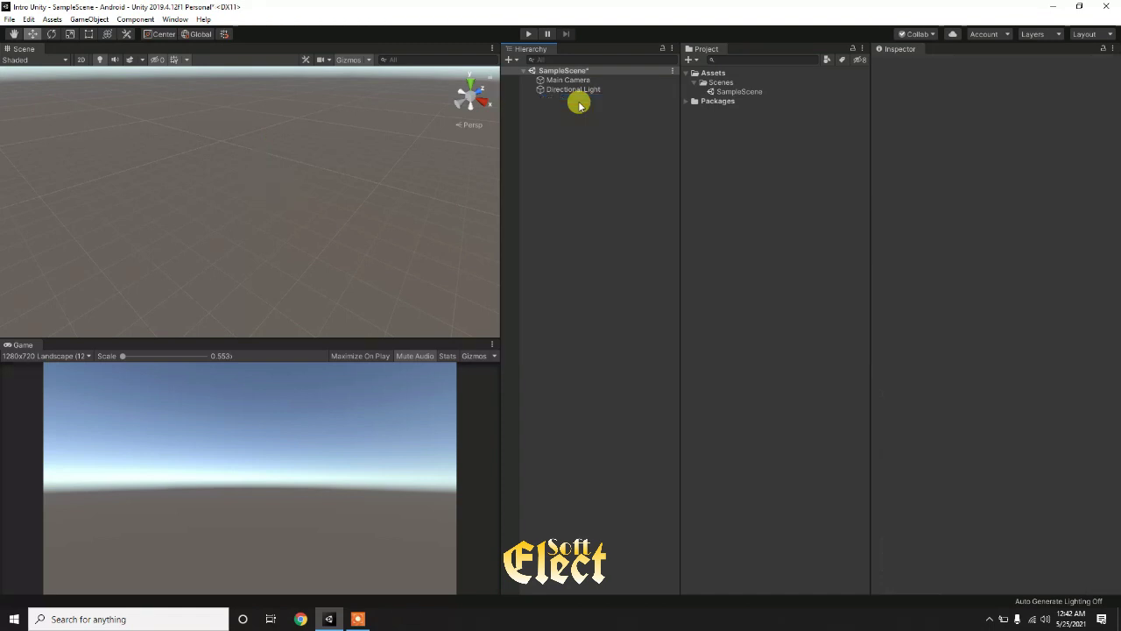
pyautogui.rightClick(583, 118)
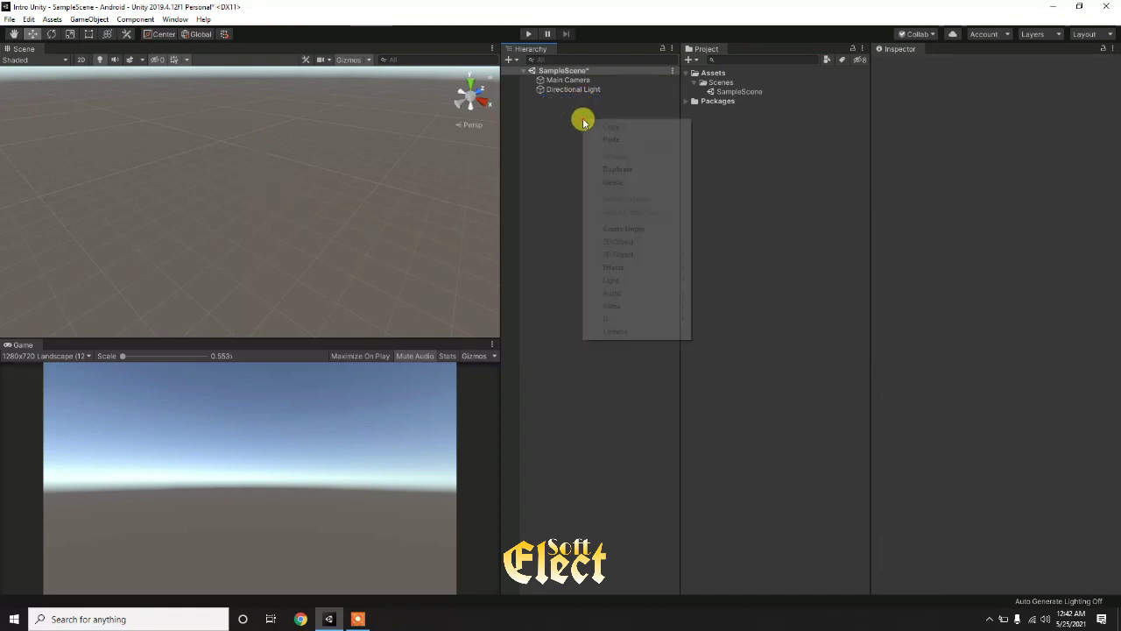
pyautogui.click(567, 138)
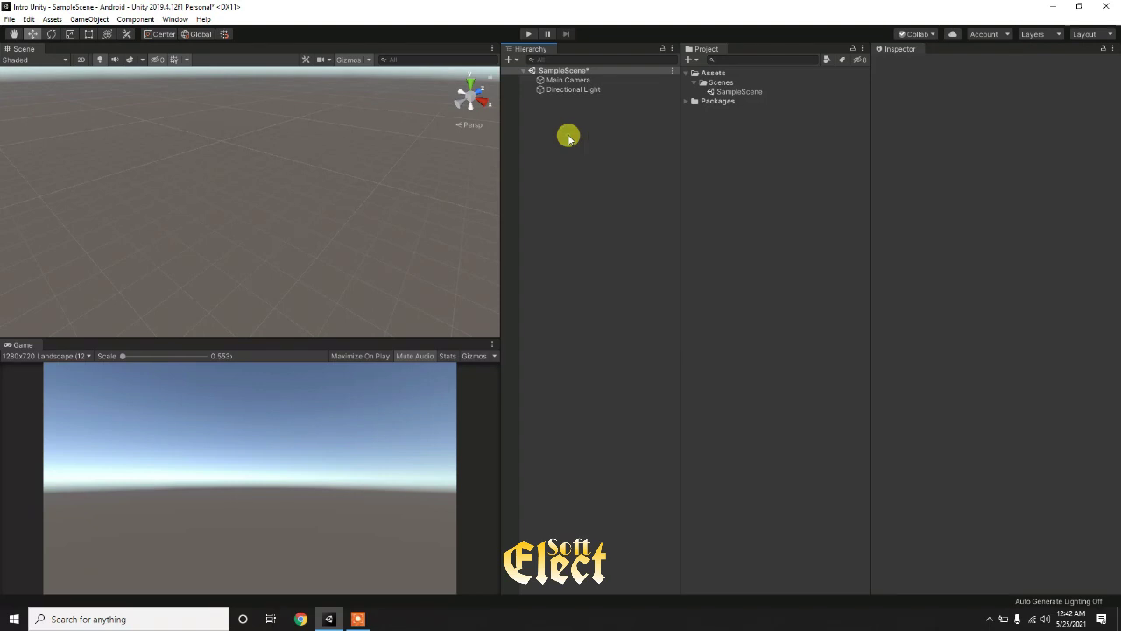
pyautogui.hotkey('ctrl', 'z')
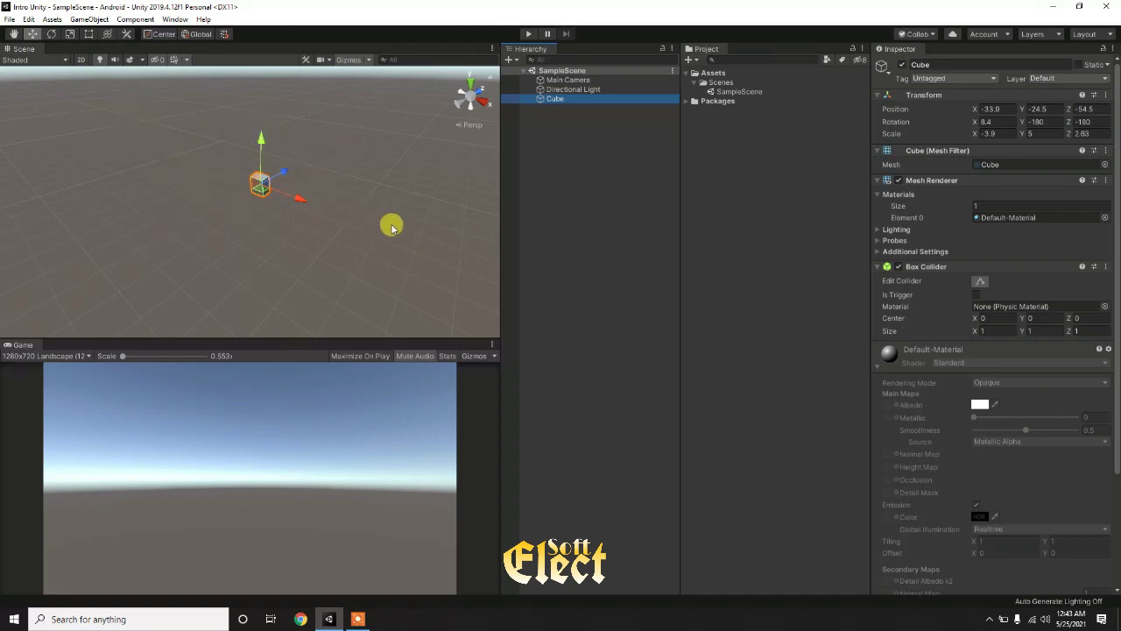
# - Reselect the Cube in the Hierarchy and delete it for good
pyautogui.click(583, 179)
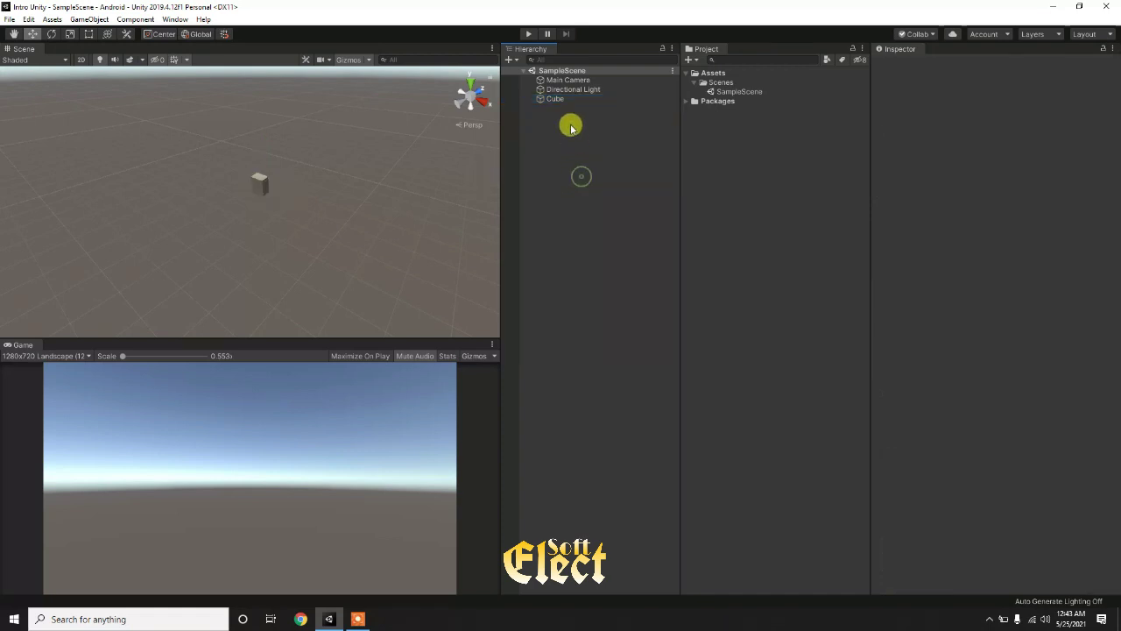
pyautogui.click(560, 100)
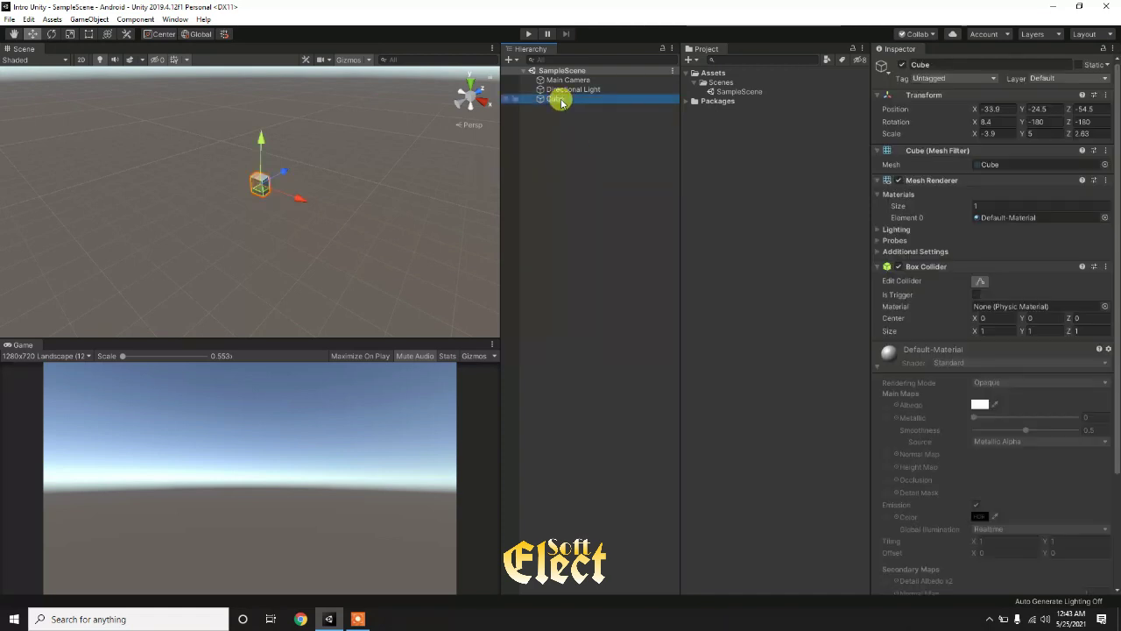
pyautogui.press('Delete')
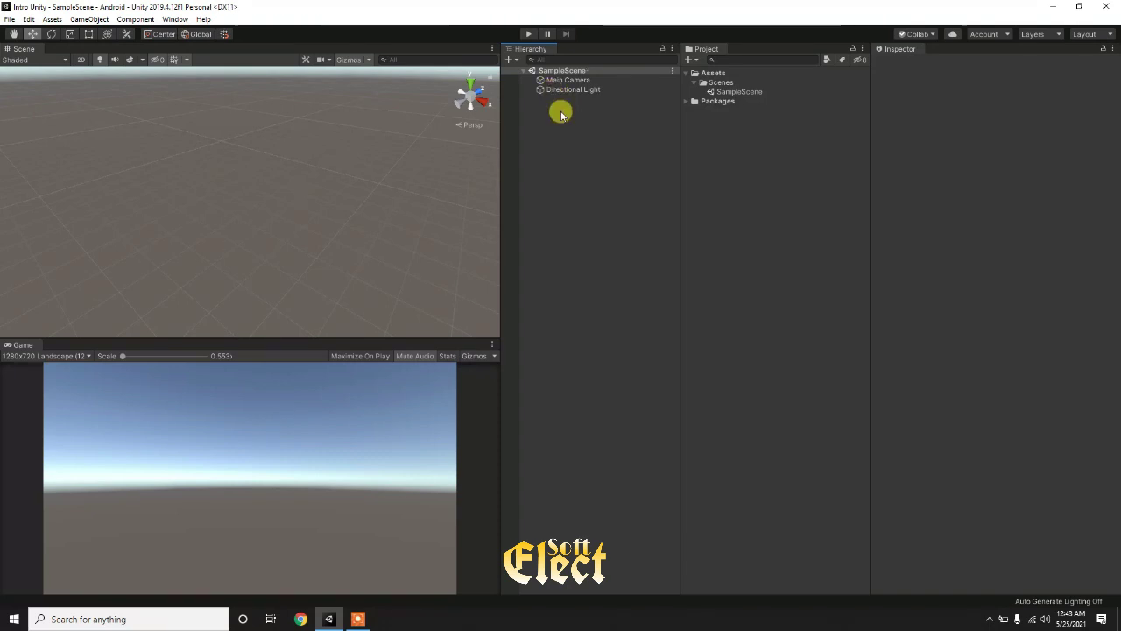
# - Add a 3D Object > Sphere from the Hierarchy context menu and leave it deselected
pyautogui.rightClick(555, 127)
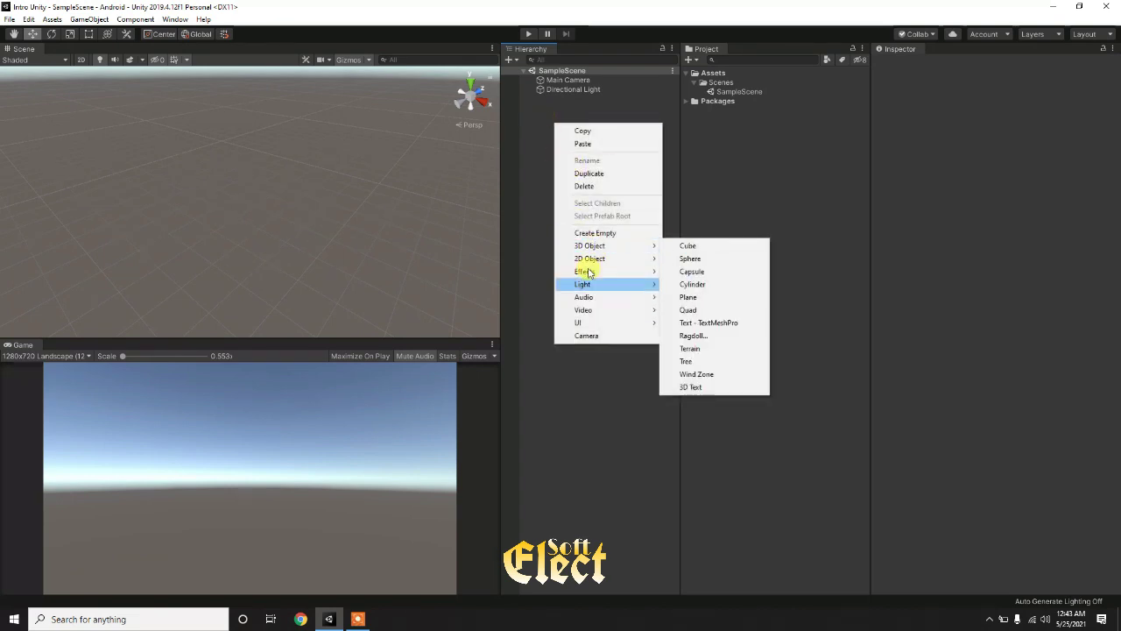
pyautogui.moveTo(596, 246)
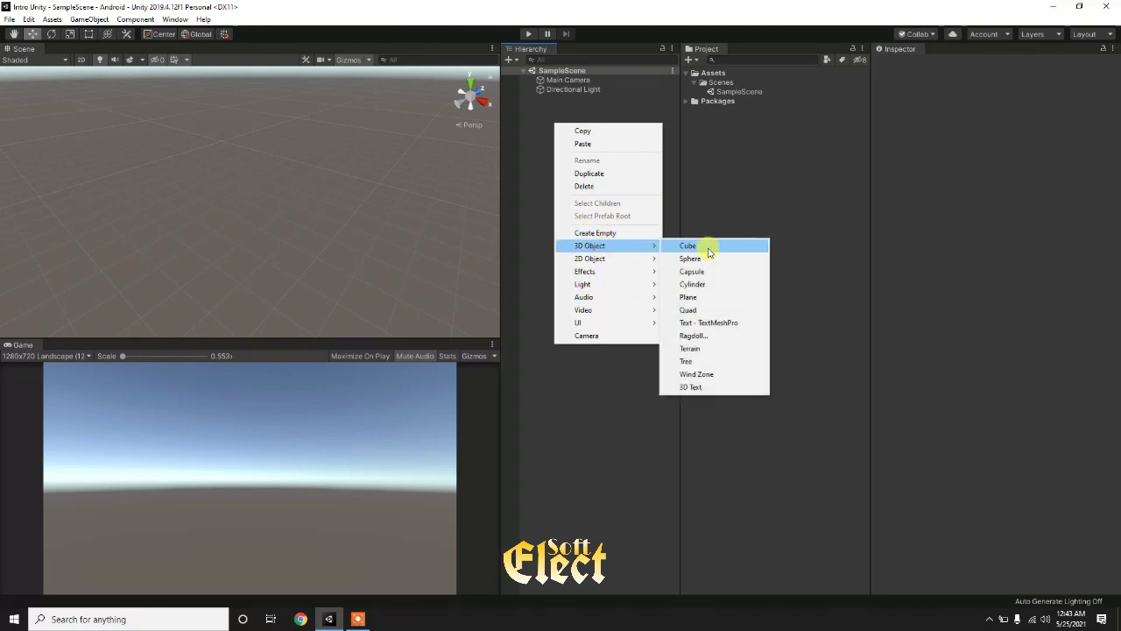
pyautogui.click(541, 129)
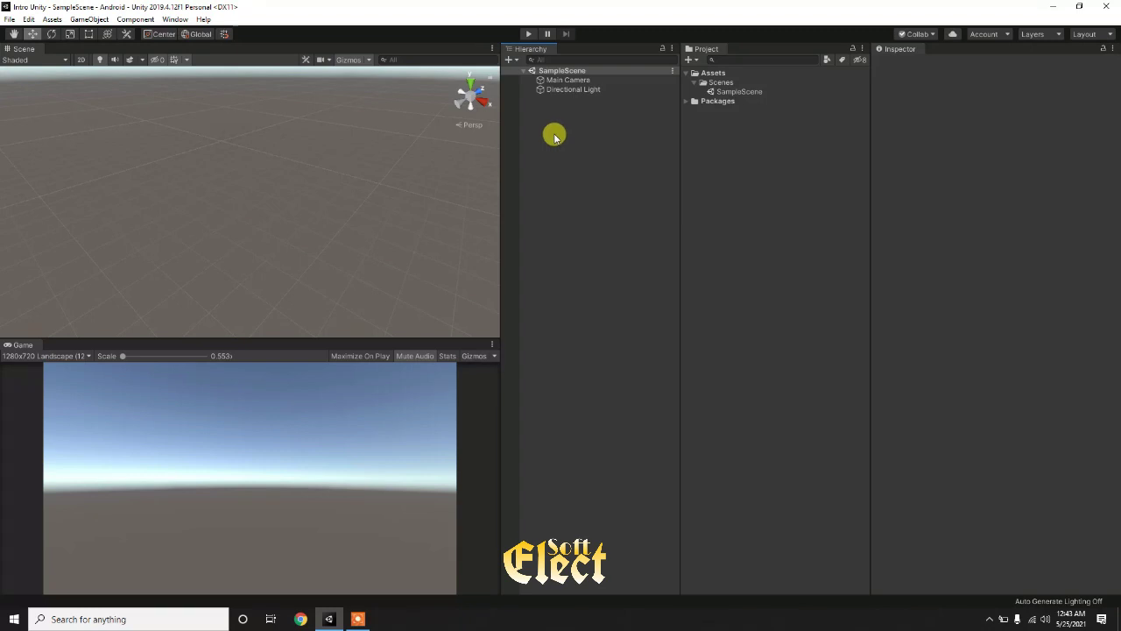
pyautogui.rightClick(558, 128)
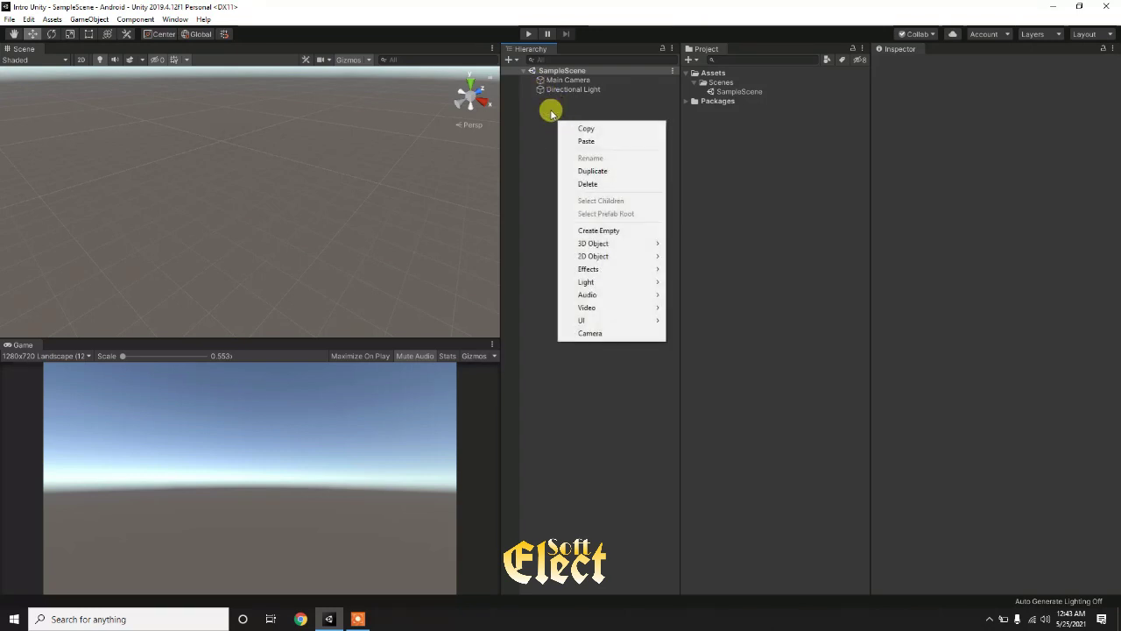
pyautogui.moveTo(615, 248)
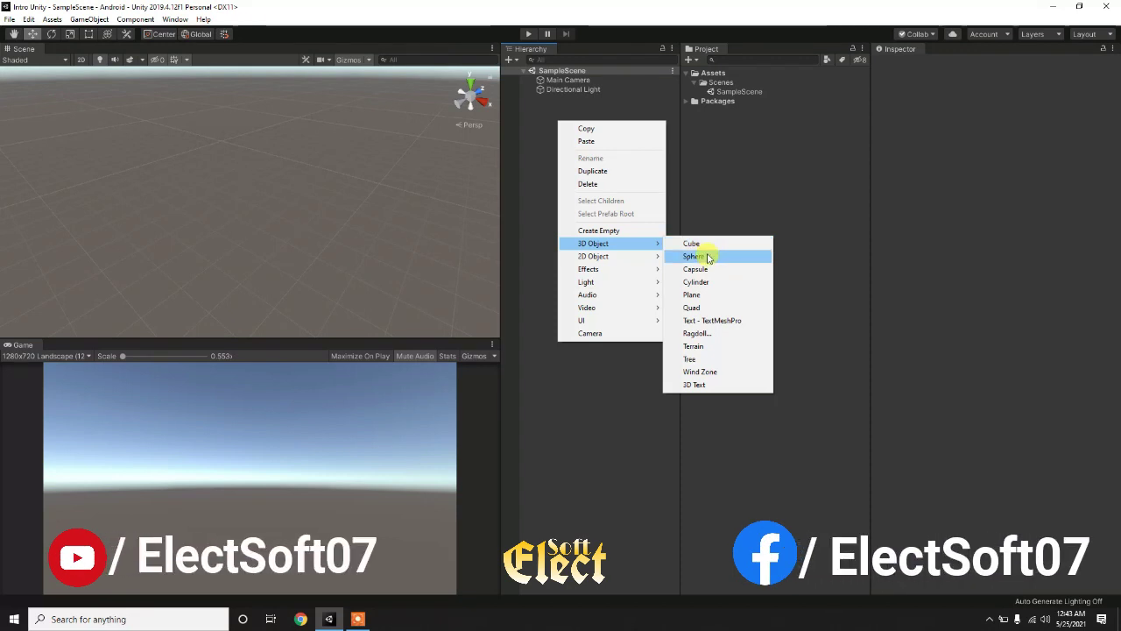
pyautogui.click(708, 257)
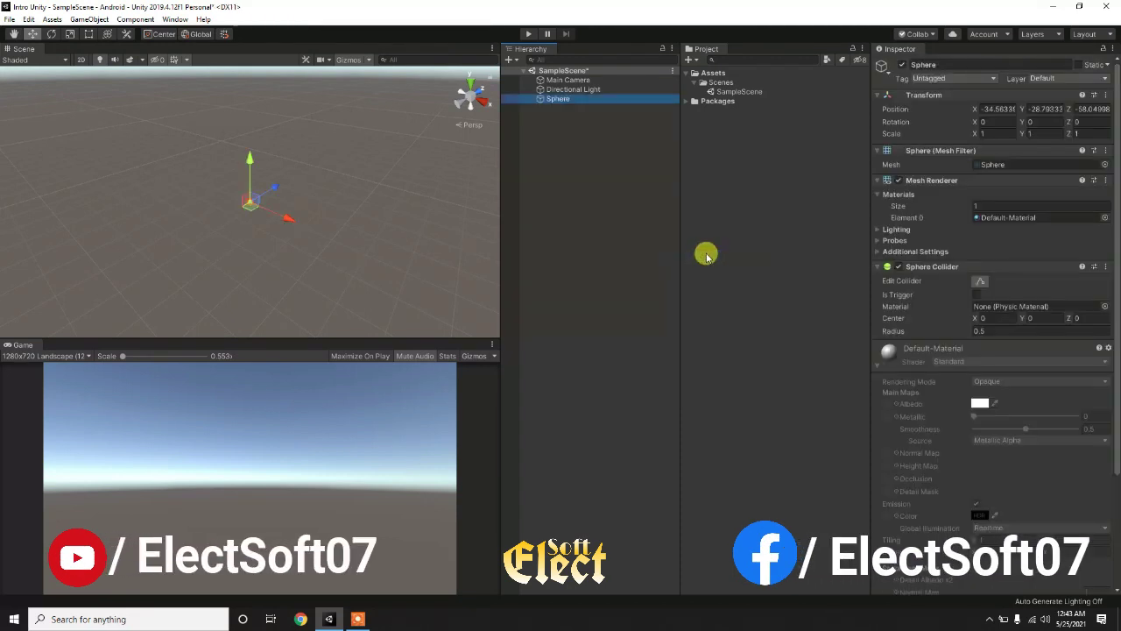
pyautogui.click(589, 147)
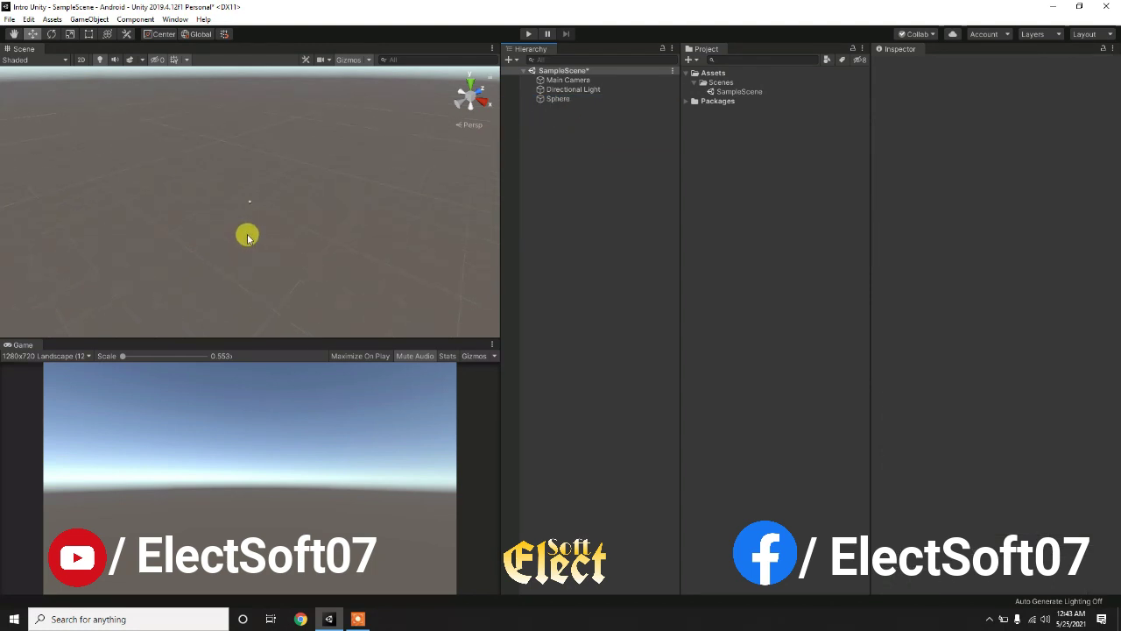
# - Select the Sphere and enter 0 in its Transform Position X and Y fields
pyautogui.click(572, 99)
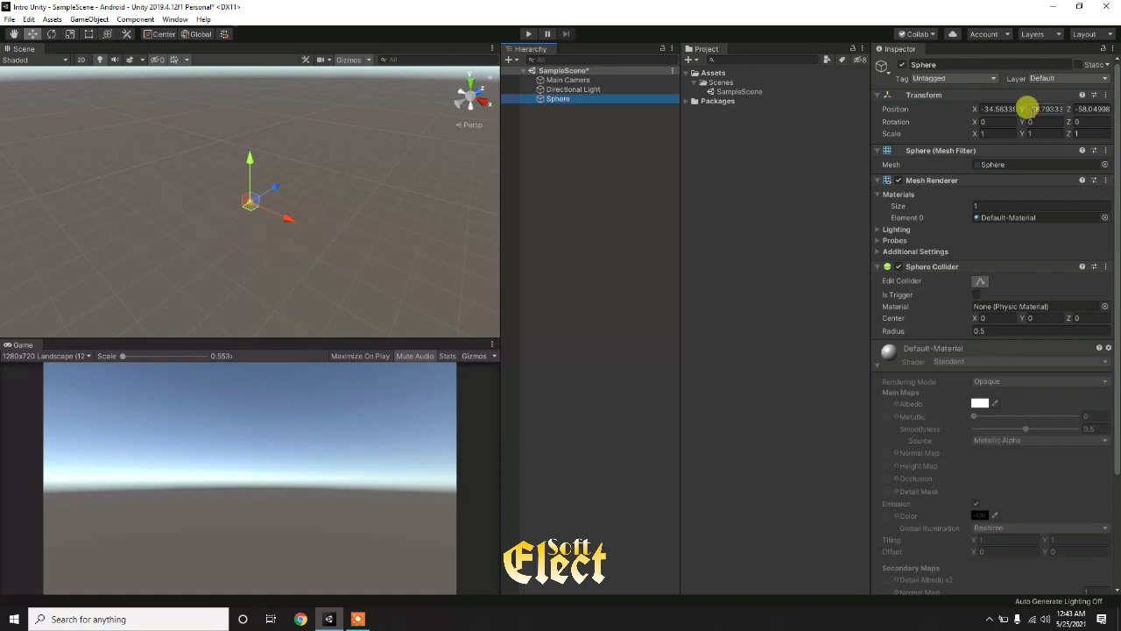
pyautogui.click(1016, 111)
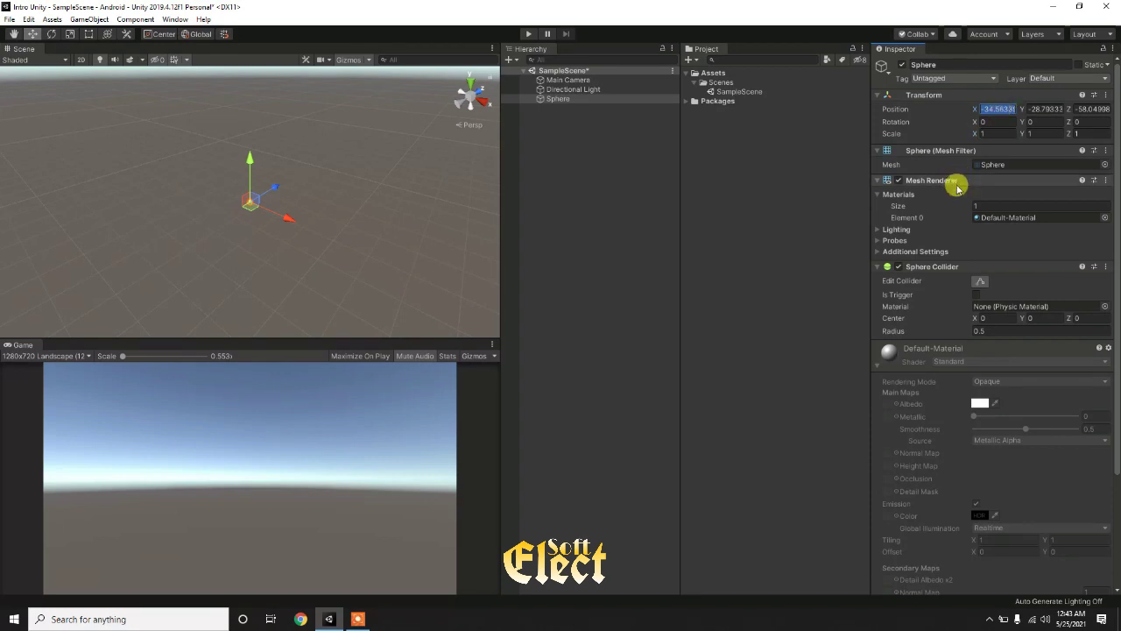
pyautogui.write('0')
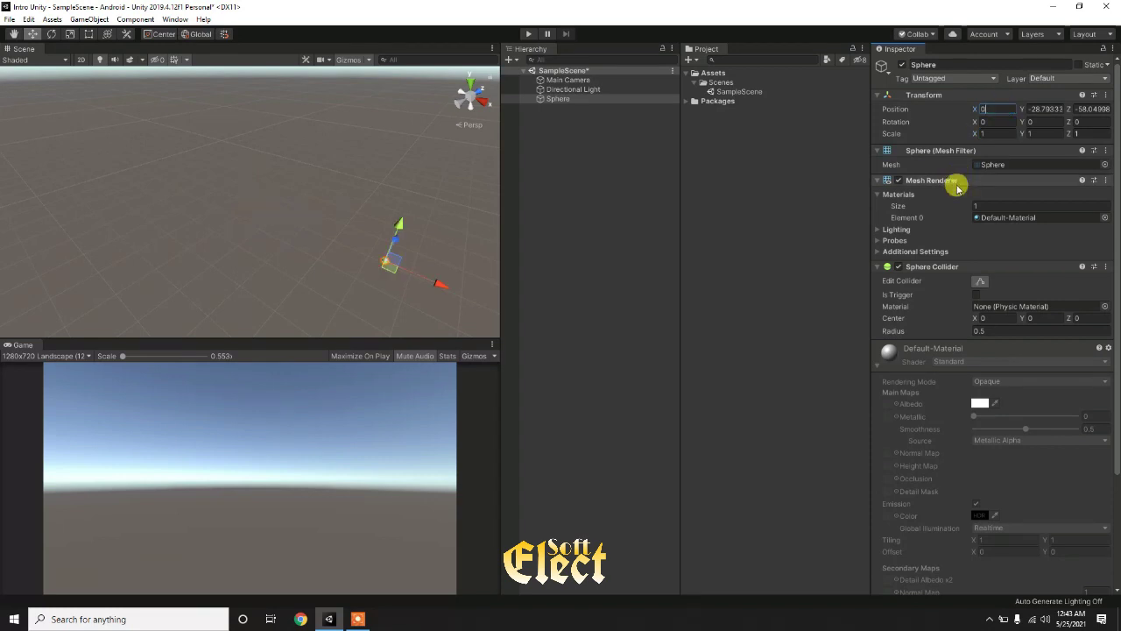
pyautogui.click(1032, 109)
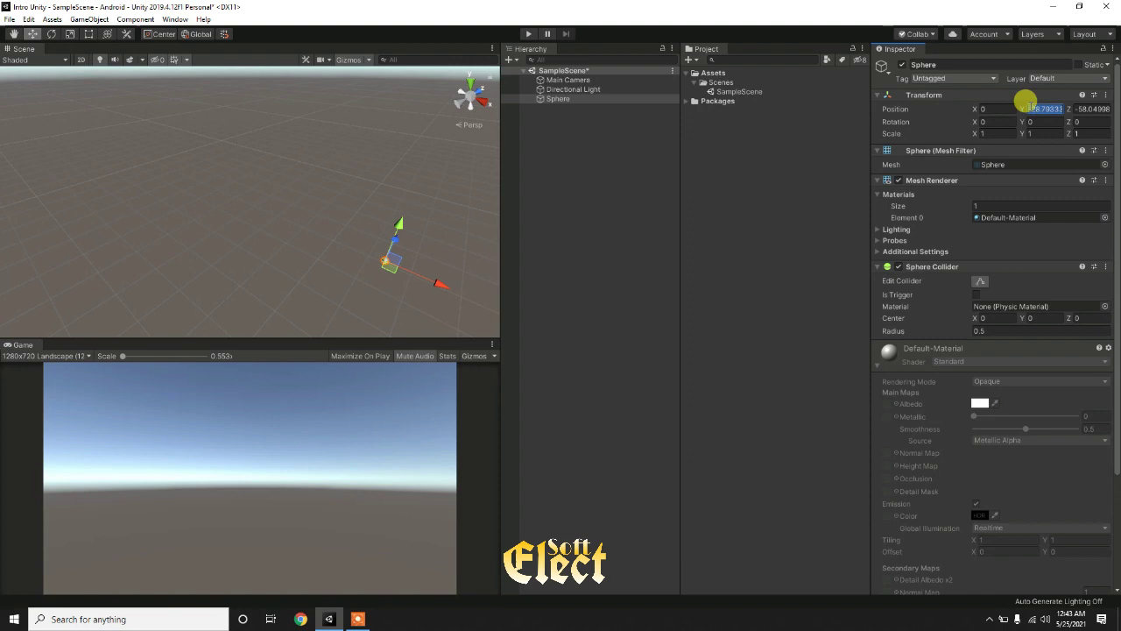
pyautogui.write('0')
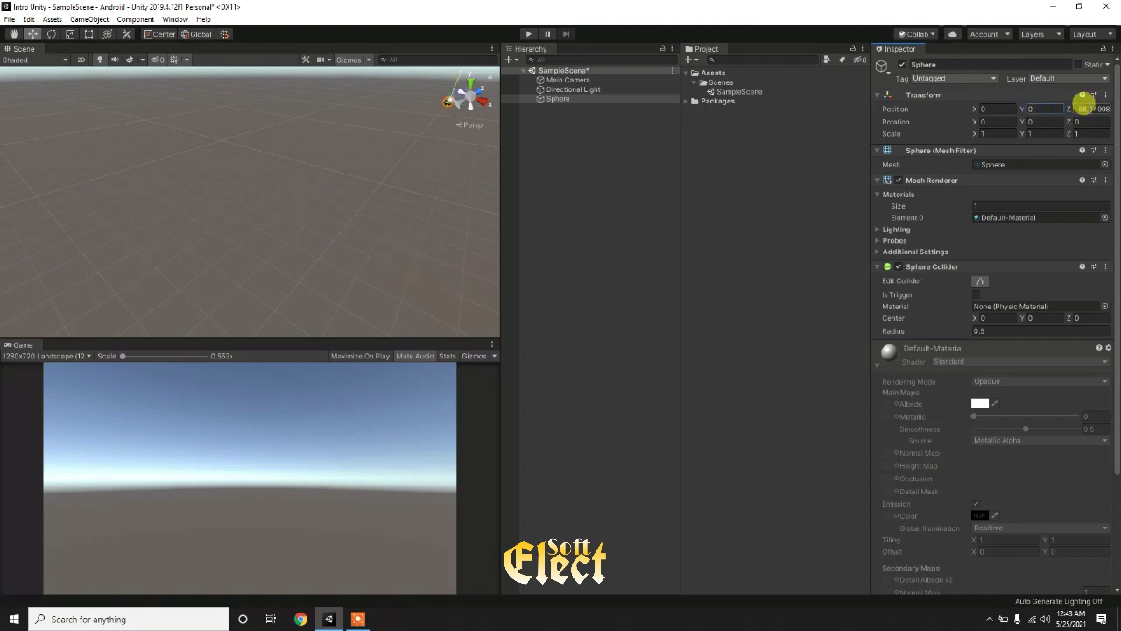
pyautogui.write('0')
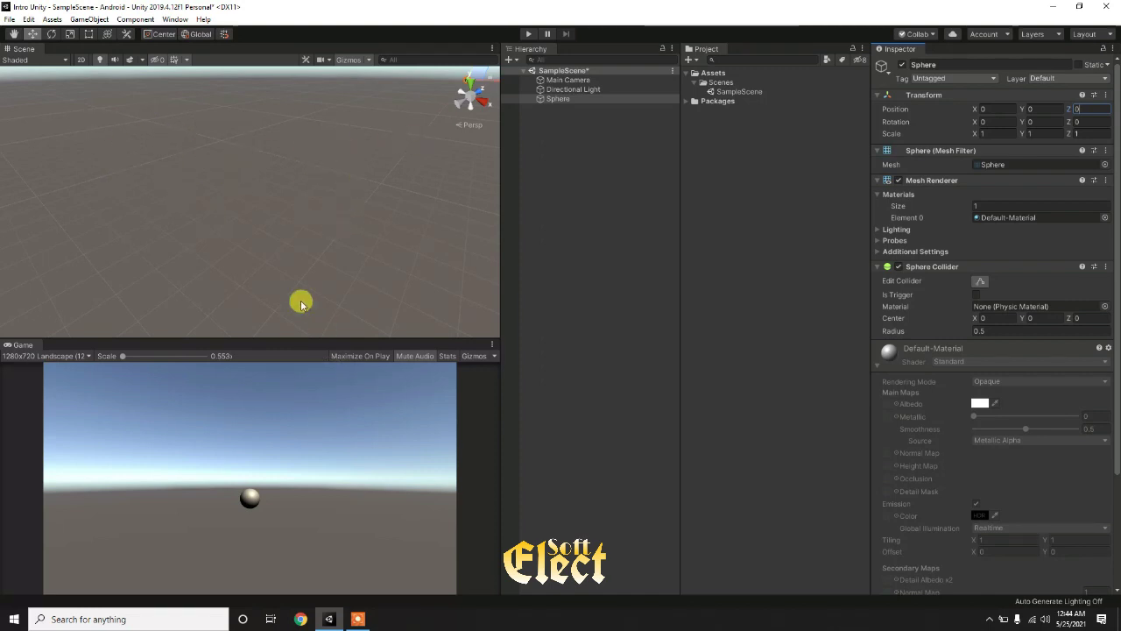
# - Orbit the Scene view across the grid, then bring up the Sphere's Hierarchy context menu
pyautogui.moveTo(238, 187)
pyautogui.mouseDown(button='right')
pyautogui.moveTo(373, 208)
pyautogui.moveTo(340, 220)
pyautogui.mouseUp(button='right')
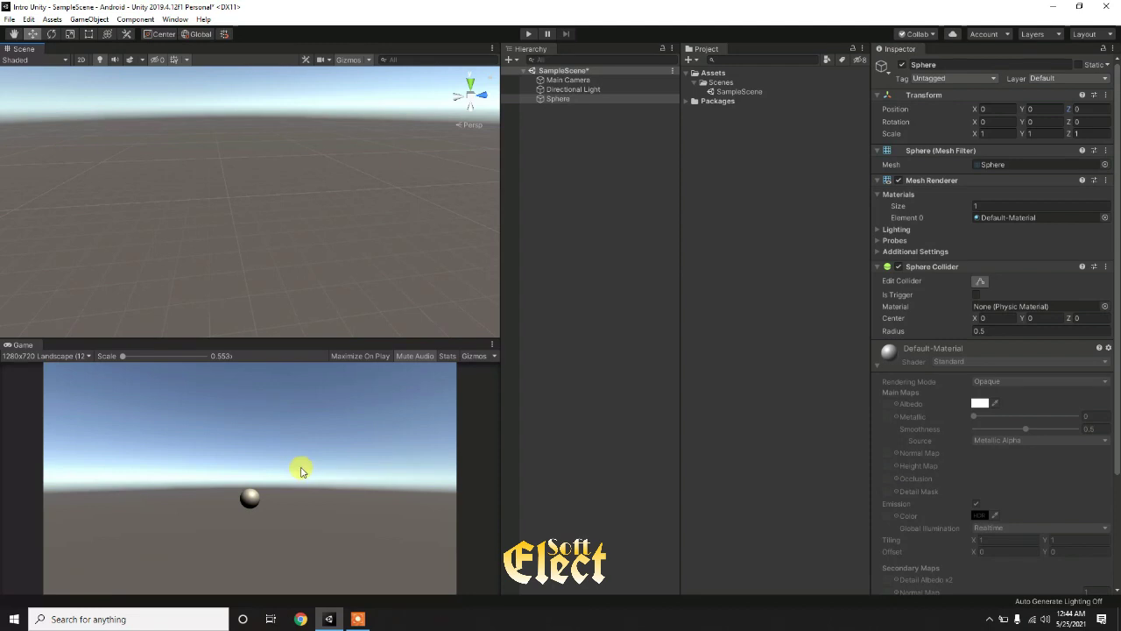
pyautogui.moveTo(298, 184); pyautogui.dragTo(335, 193, button='right')
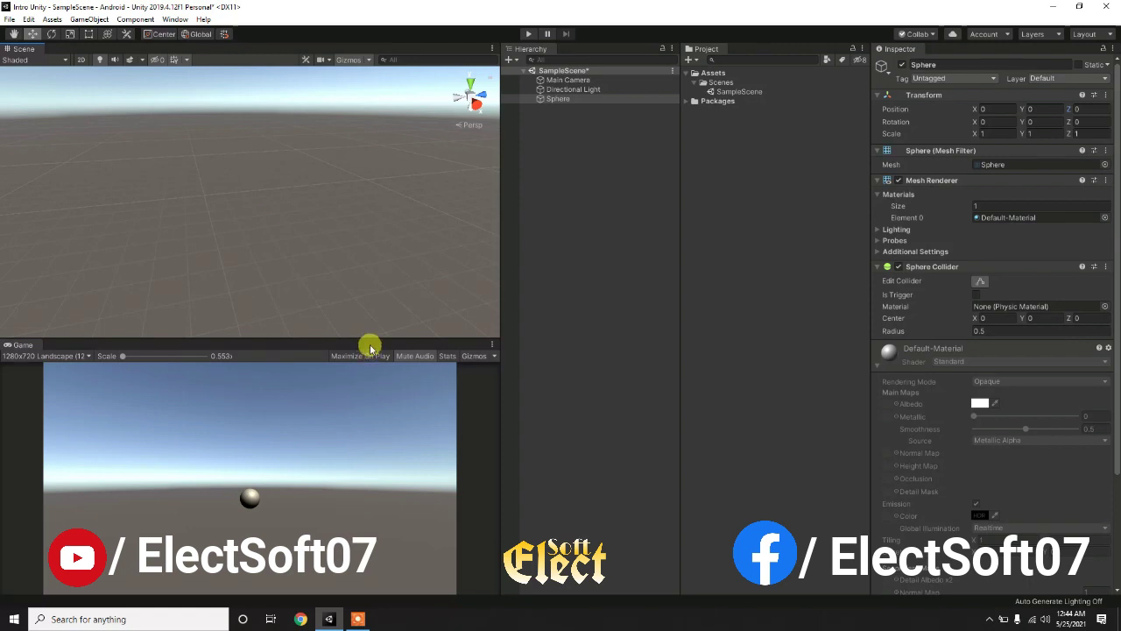
pyautogui.moveTo(255, 132); pyautogui.dragTo(254, 147, button='right')
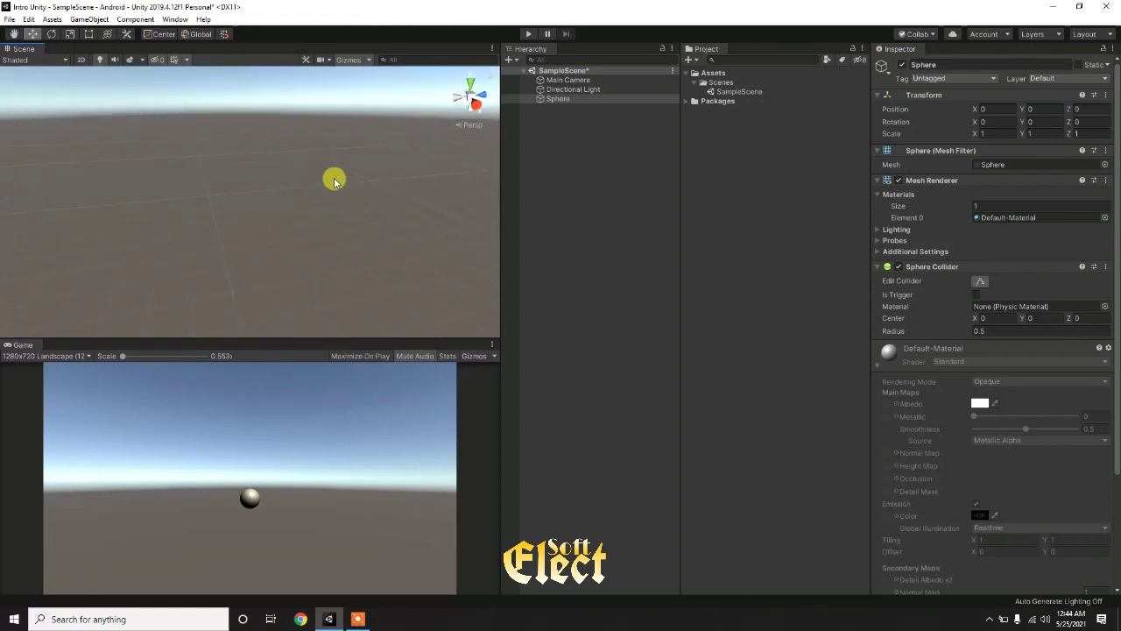
pyautogui.rightClick(553, 118)
# - Frame the Sphere by double-clicking it in the Hierarchy, then select it in the Scene view
pyautogui.click(532, 151)
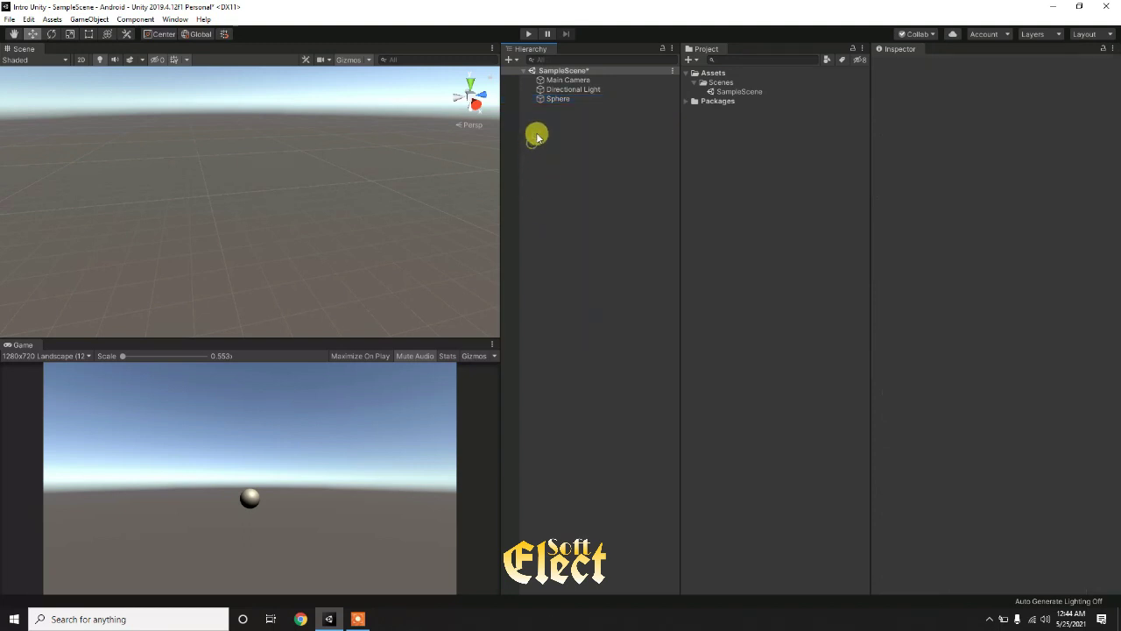
pyautogui.doubleClick(551, 98)
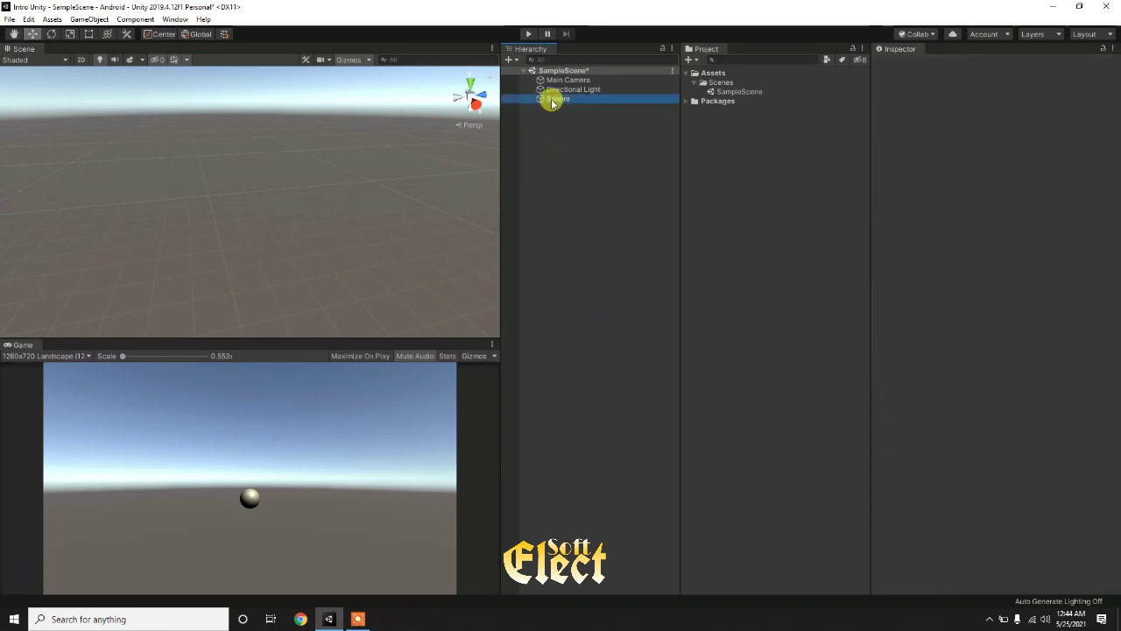
pyautogui.click(372, 234)
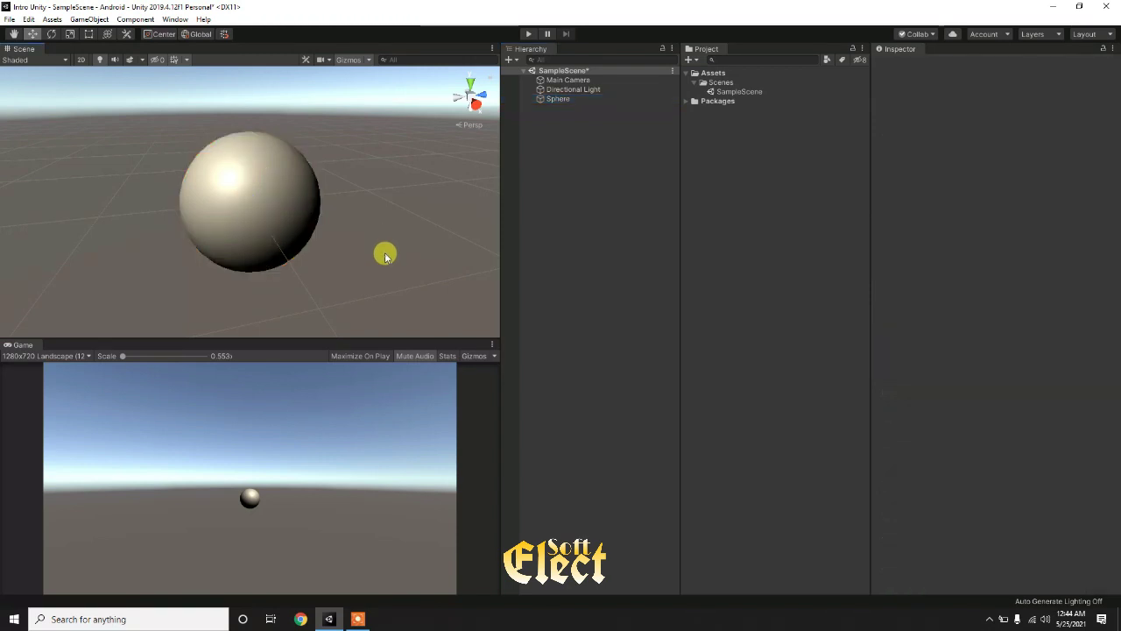
pyautogui.click(282, 214)
pyautogui.click(432, 233)
pyautogui.click(297, 164)
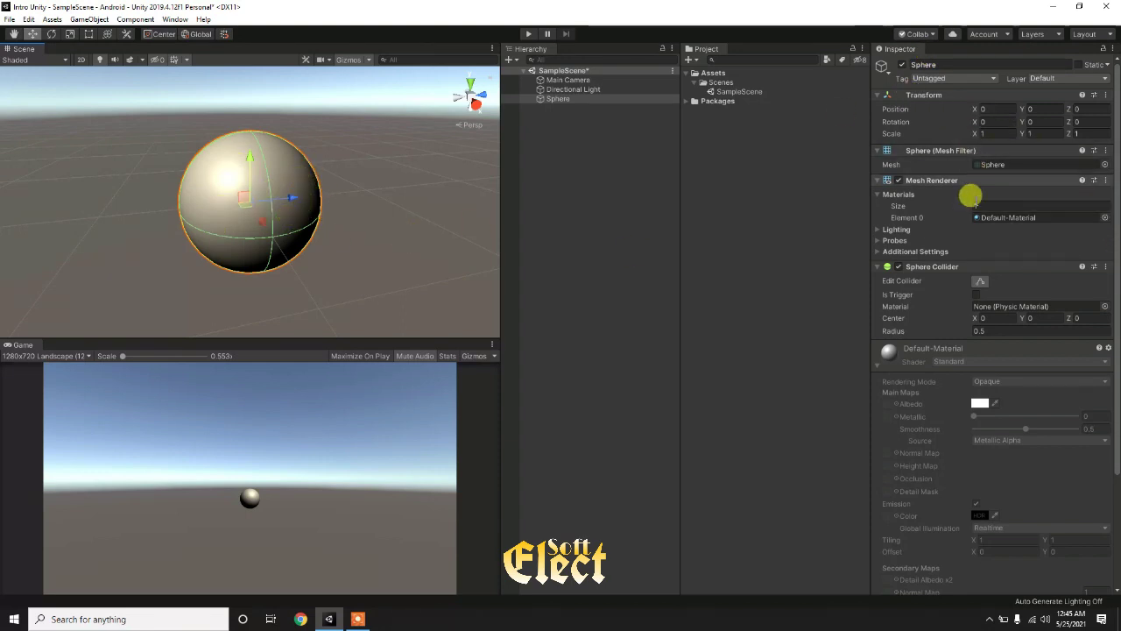
pyautogui.scroll(-3, 980, 221)
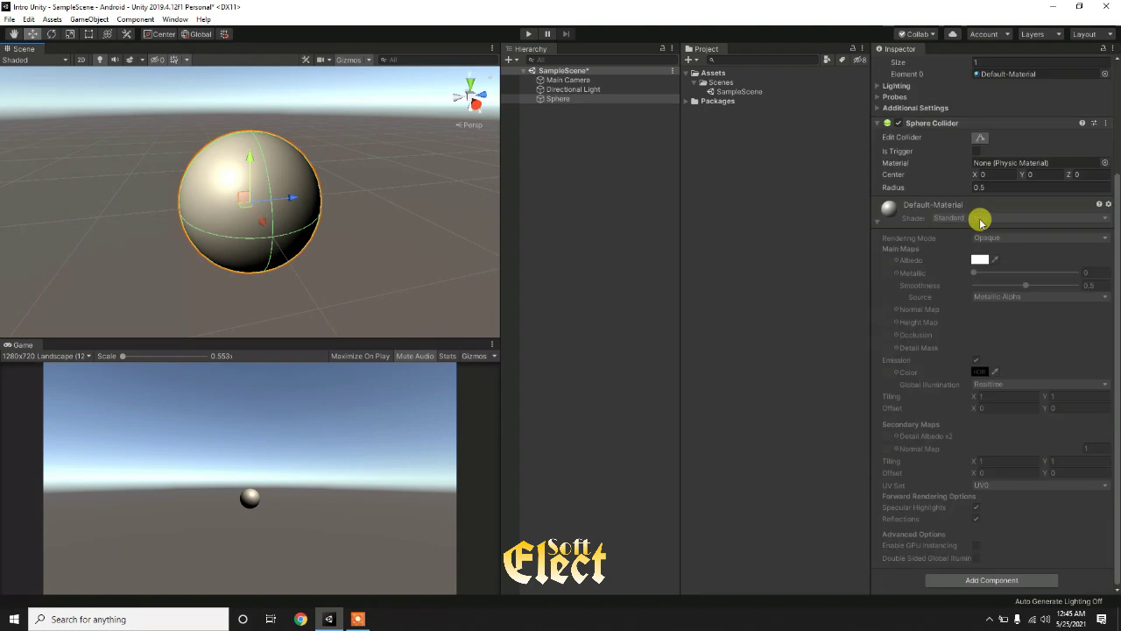
pyautogui.scroll(3, 979, 222)
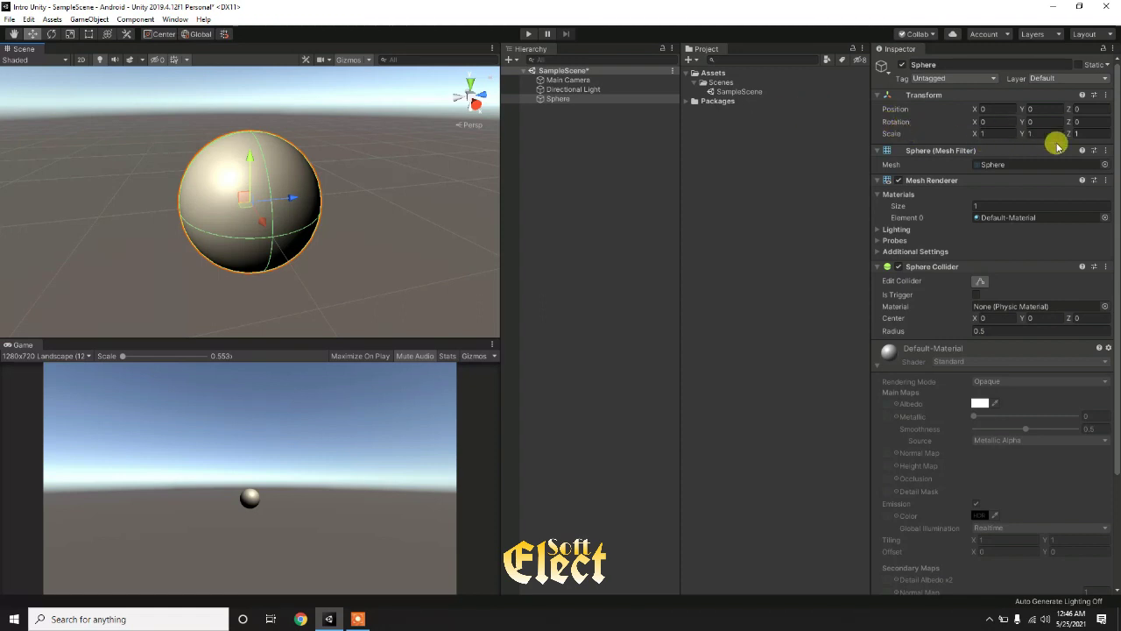
pyautogui.click(553, 129)
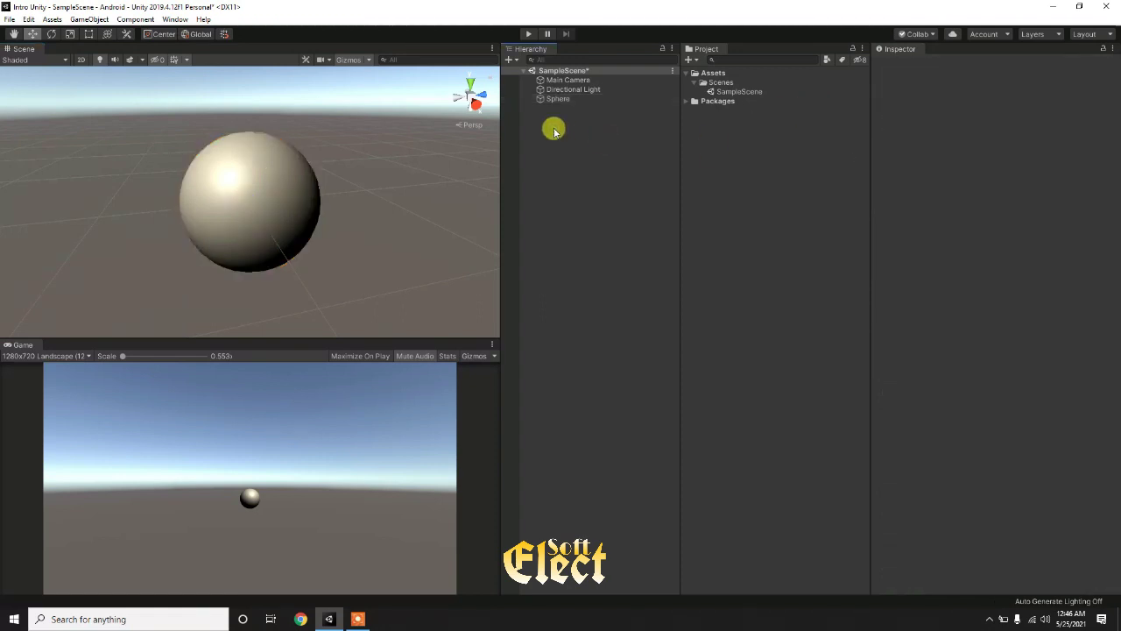
pyautogui.click(267, 180)
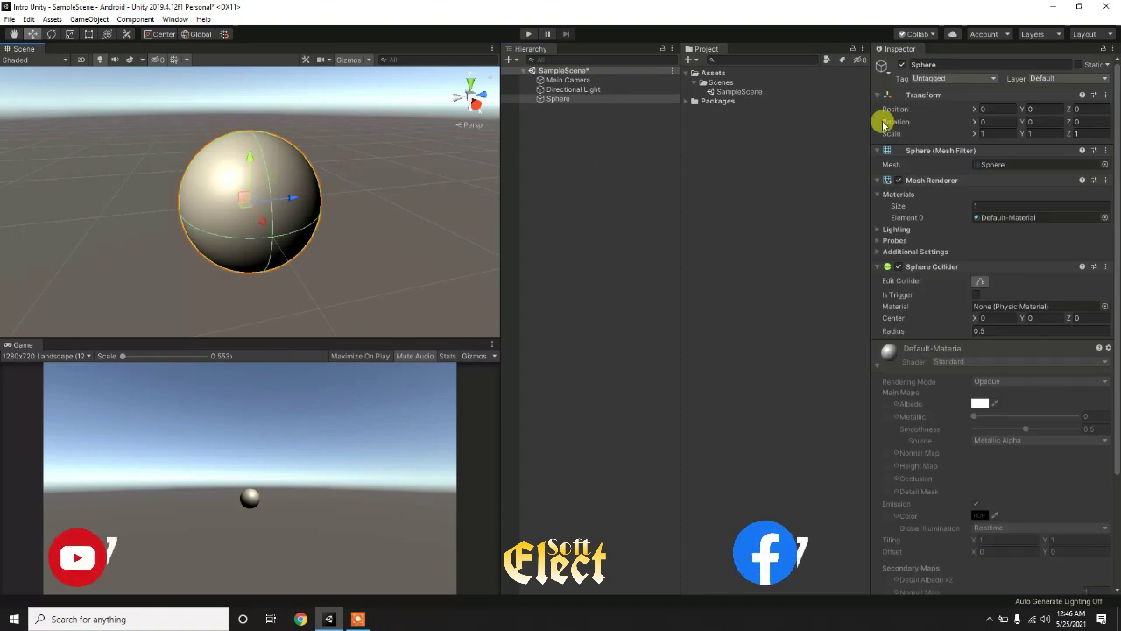
pyautogui.moveTo(974, 109)
pyautogui.mouseDown()
pyautogui.moveTo(949, 109)
pyautogui.moveTo(977, 110)
pyautogui.mouseUp()
pyautogui.moveTo(271, 232); pyautogui.dragTo(268, 208)
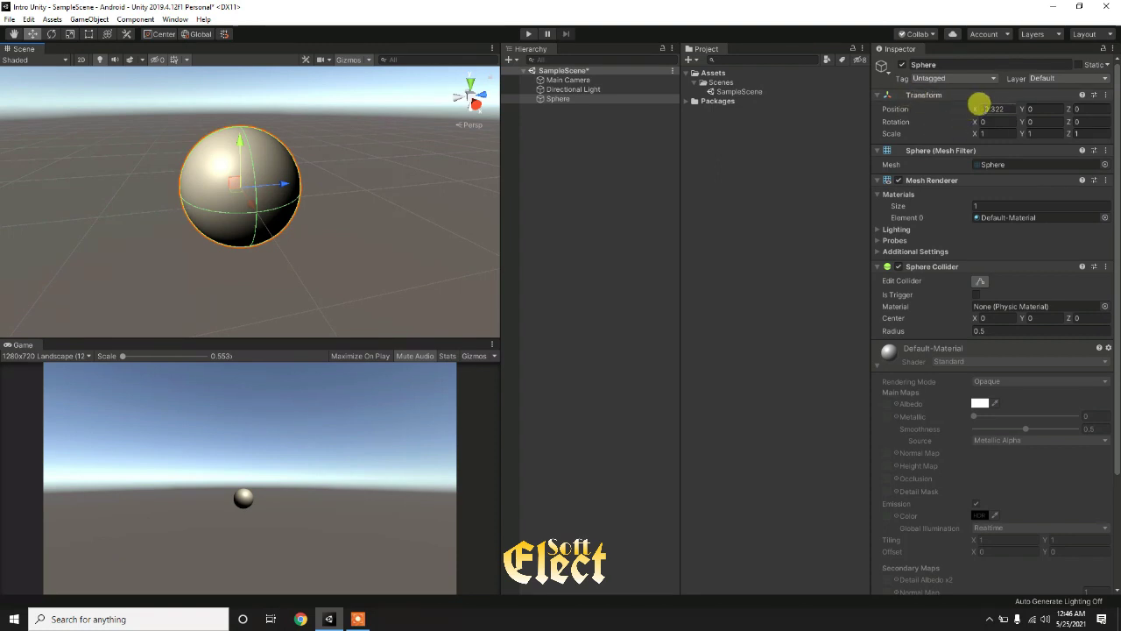
pyautogui.moveTo(979, 106); pyautogui.dragTo(981, 106)
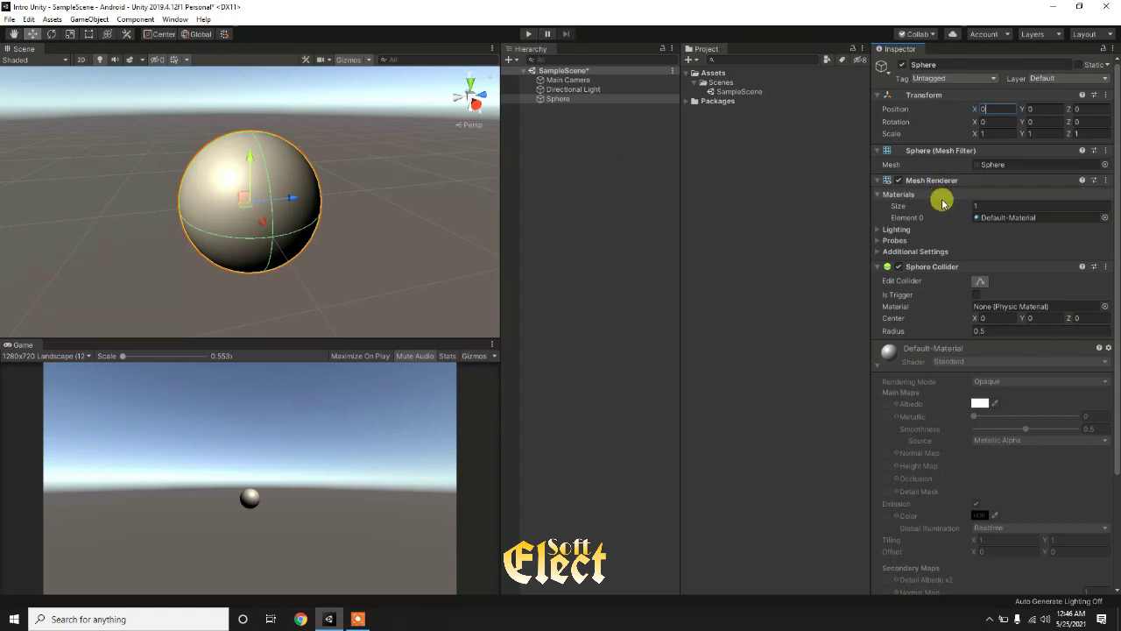
pyautogui.scroll(-3, 944, 280)
pyautogui.scroll(3, 943, 280)
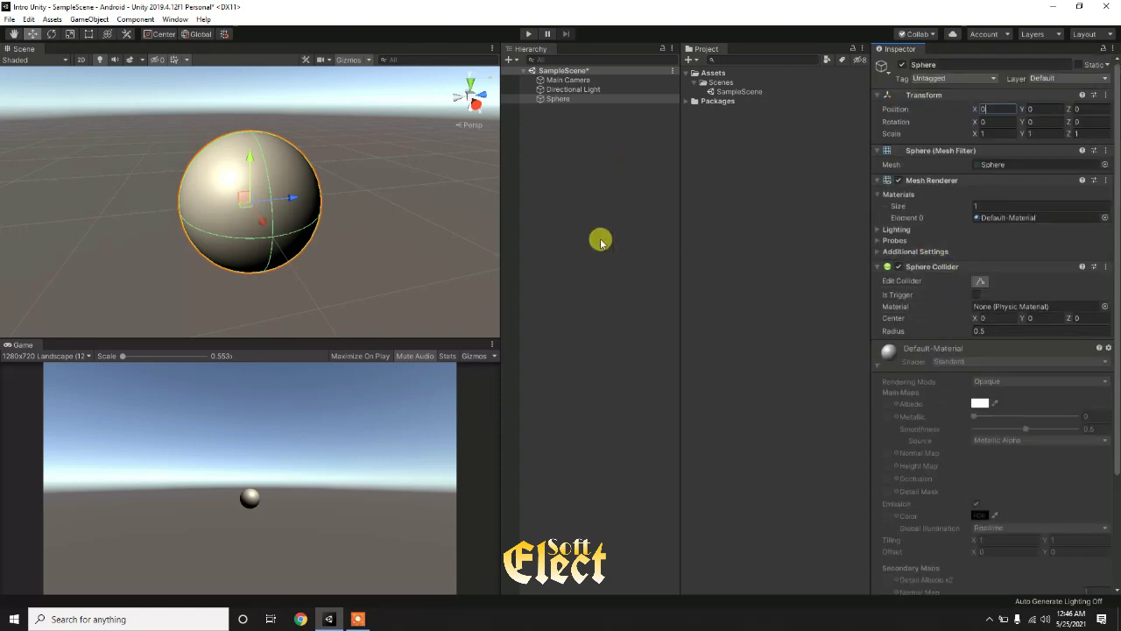
pyautogui.click(381, 185)
pyautogui.click(295, 171)
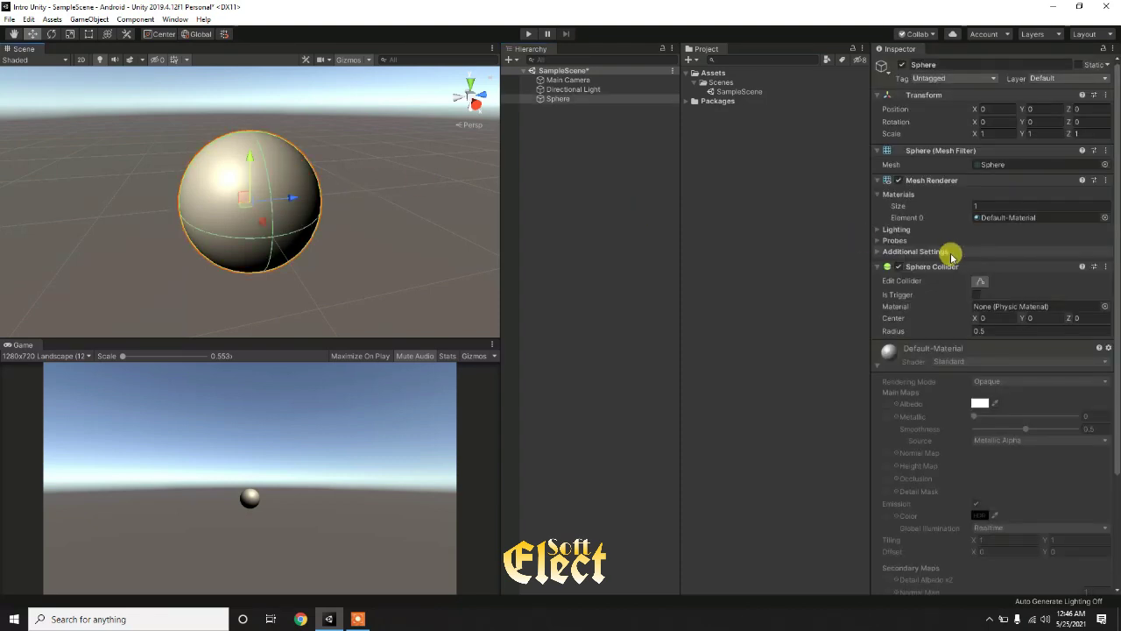
pyautogui.scroll(-3, 952, 258)
pyautogui.scroll(-1, 954, 257)
pyautogui.scroll(3, 953, 258)
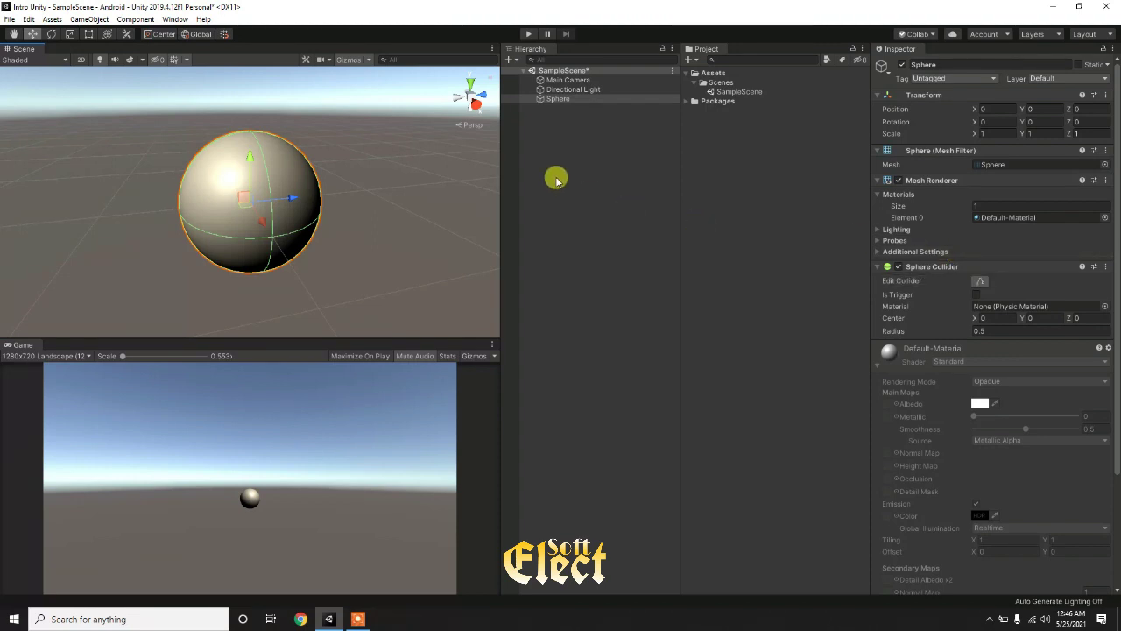
# - Scroll through the Sphere's Inspector and collapse the Default-Material section
pyautogui.scroll(-3, 956, 291)
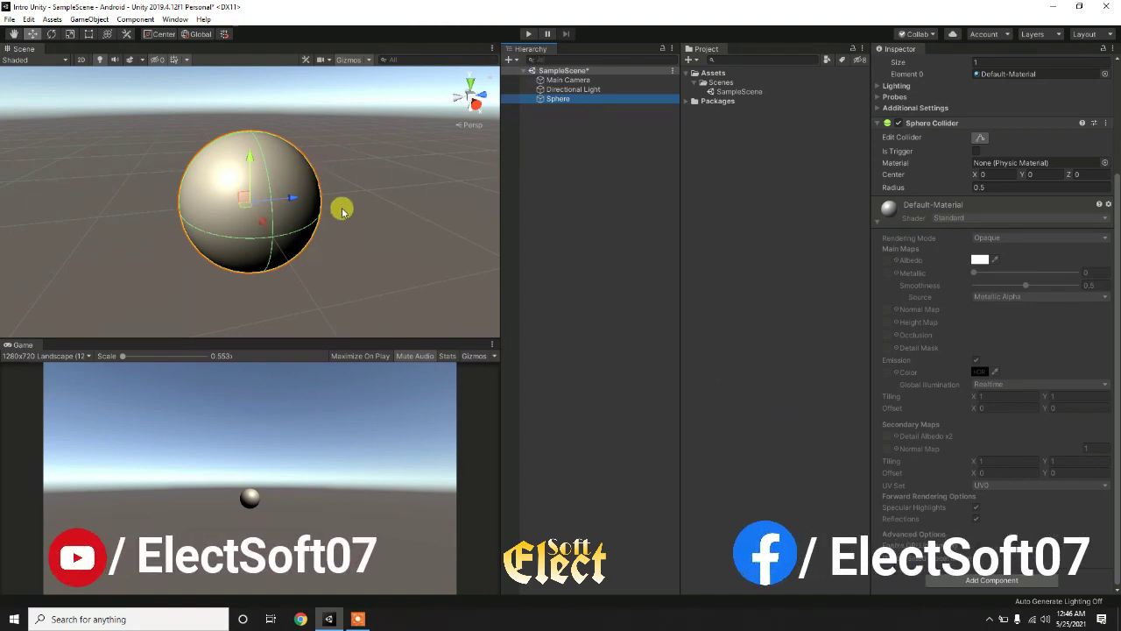
pyautogui.scroll(3, 925, 307)
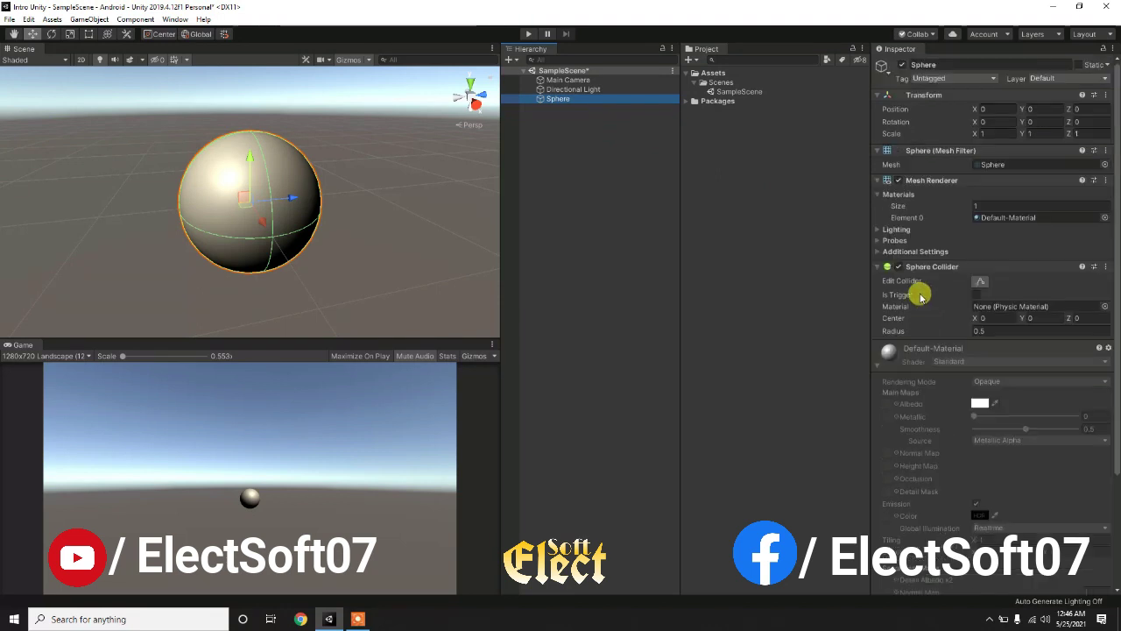
pyautogui.click(882, 363)
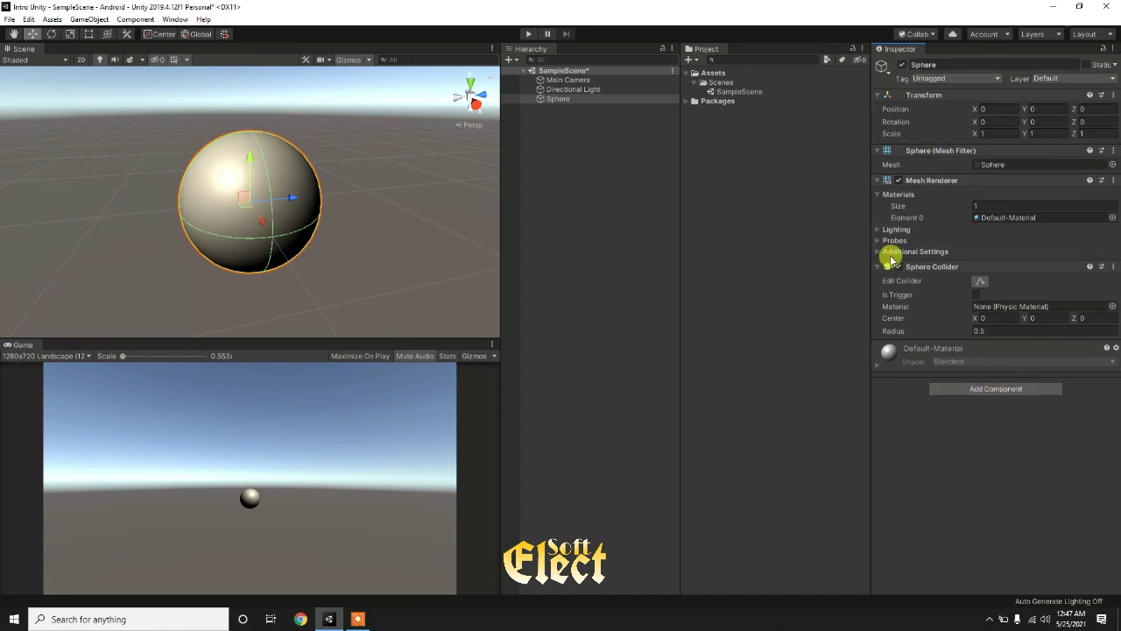
# - Collapse the Mesh Renderer, Mesh Filter, Transform and Sphere Collider sections in the Inspector
pyautogui.click(875, 179)
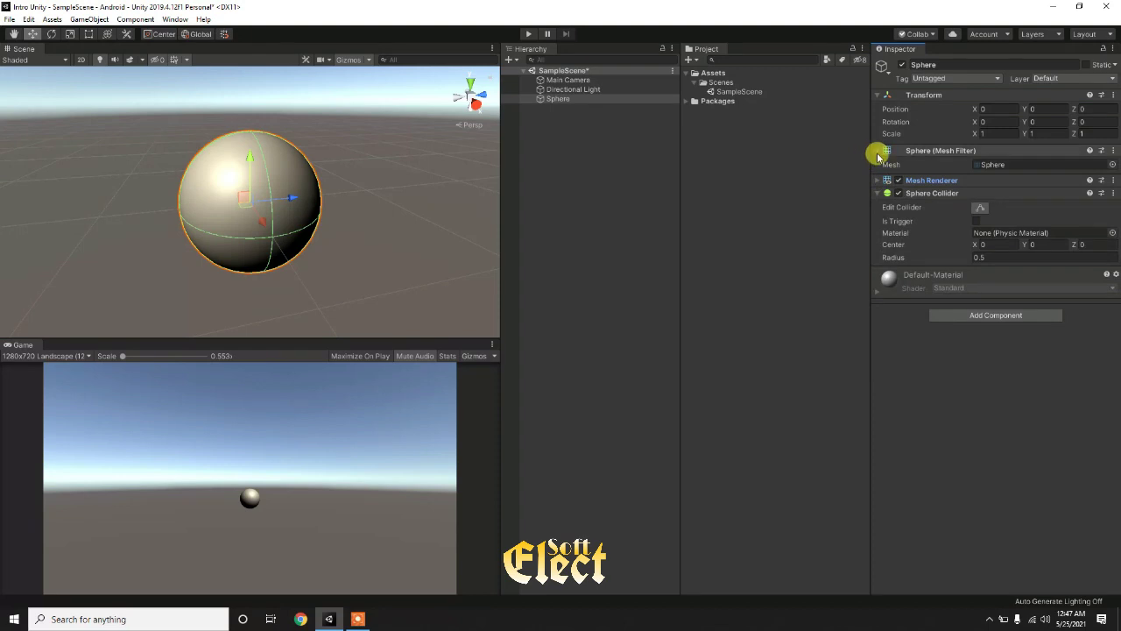
pyautogui.click(877, 151)
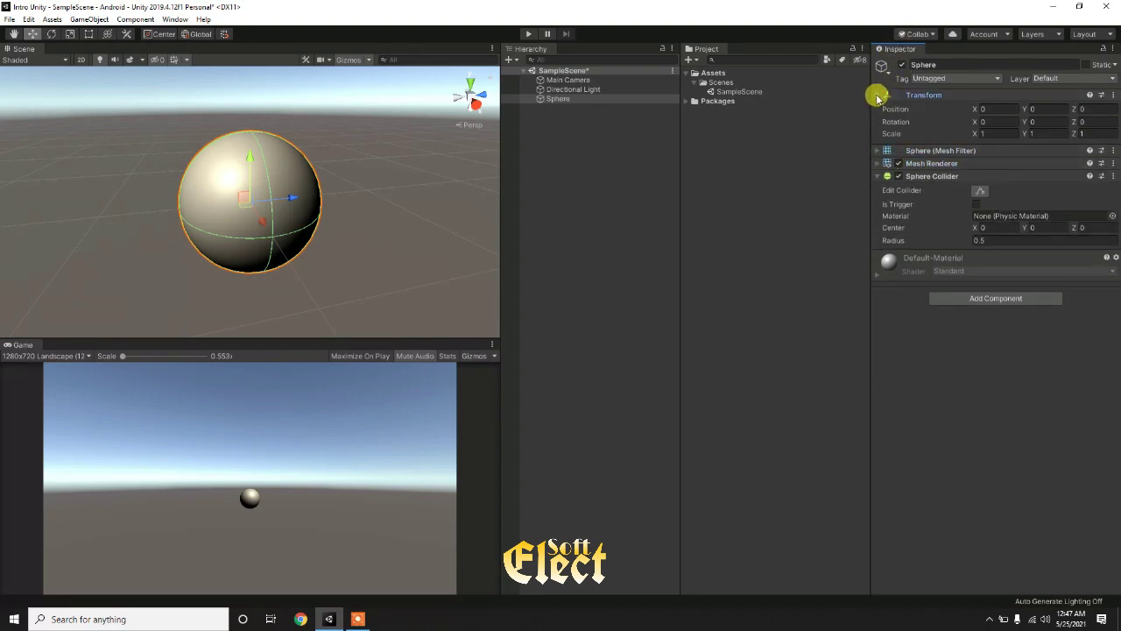
pyautogui.click(880, 96)
pyautogui.click(879, 134)
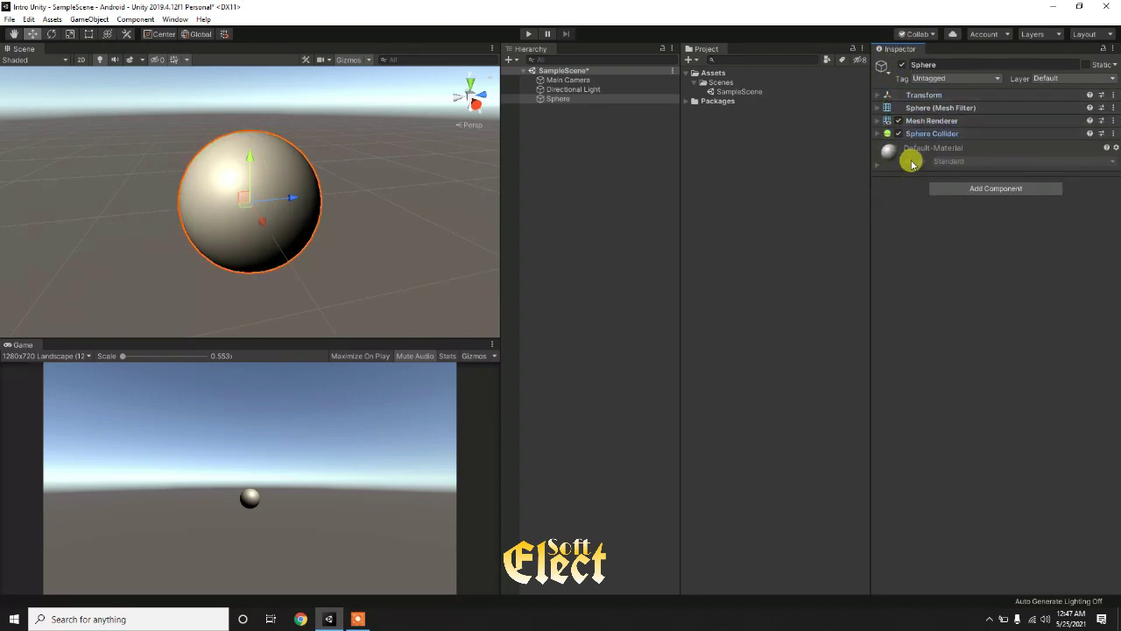
# - Start a New script from Add Component on the Sphere, then cancel it
pyautogui.click(983, 190)
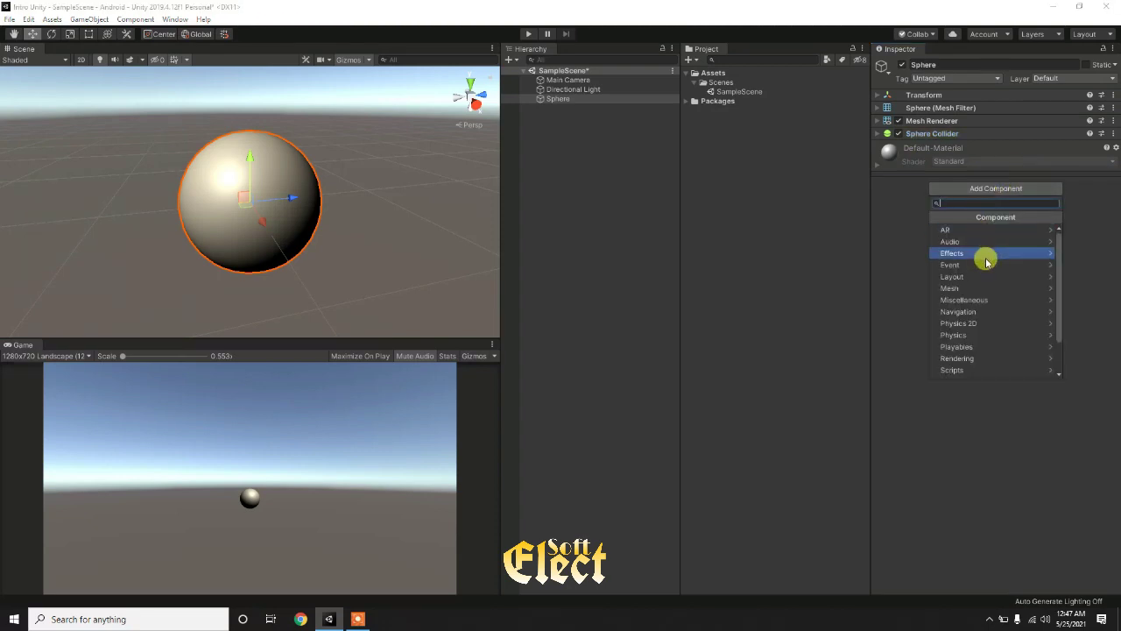
pyautogui.scroll(-2, 987, 261)
pyautogui.scroll(2, 987, 259)
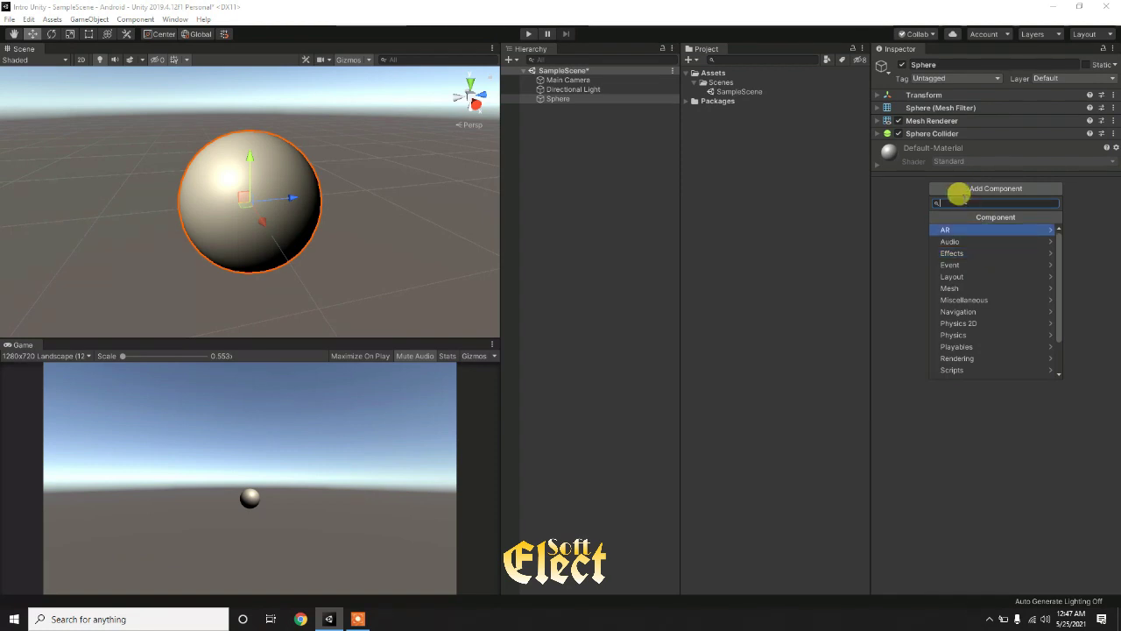
pyautogui.scroll(-2, 964, 368)
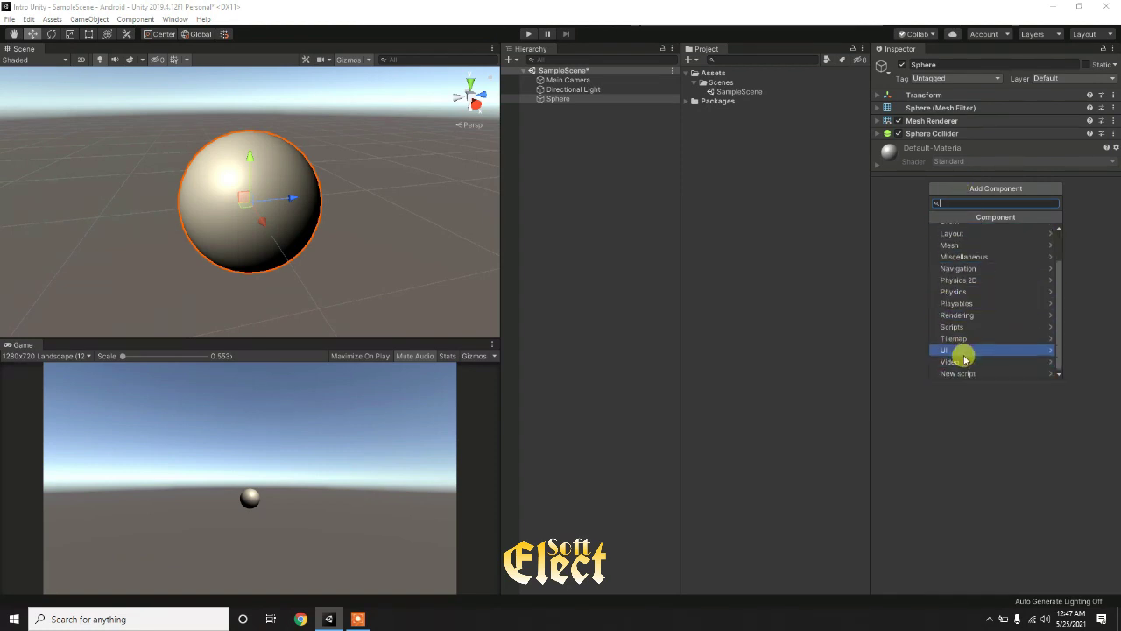
pyautogui.click(1054, 375)
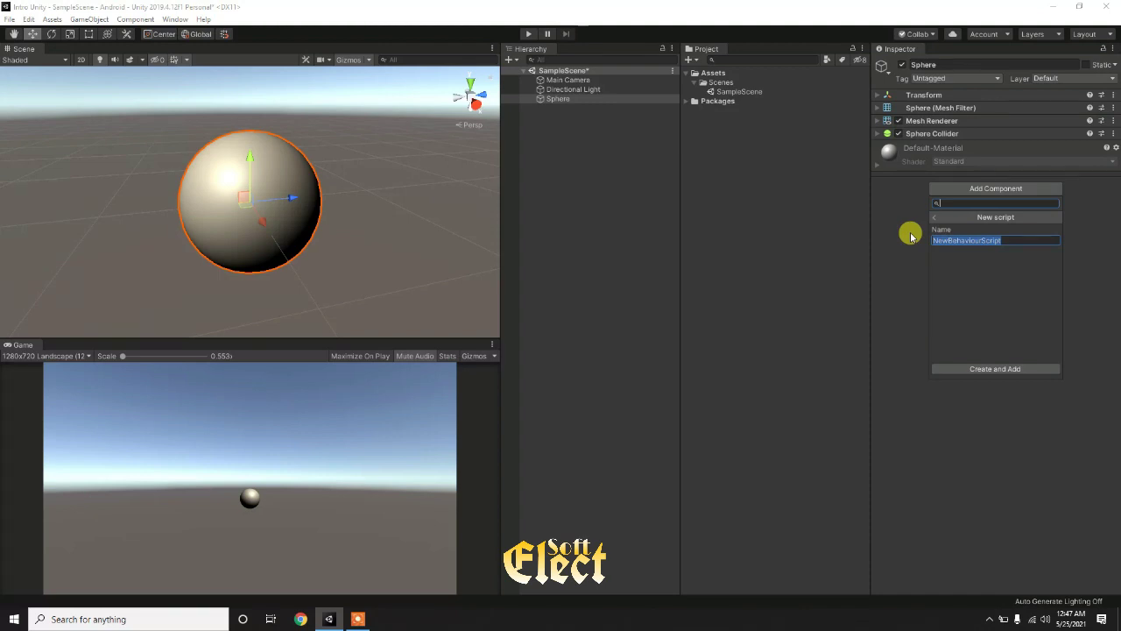
pyautogui.click(911, 234)
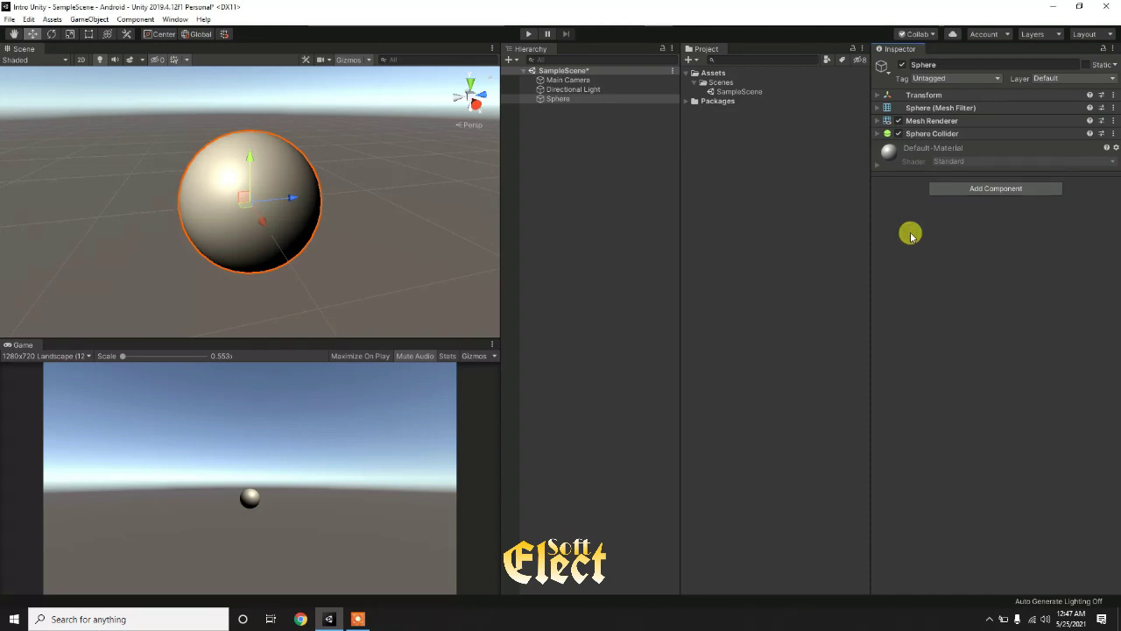
# - Select the Sphere, frame it with F, then deselect it
pyautogui.click(571, 162)
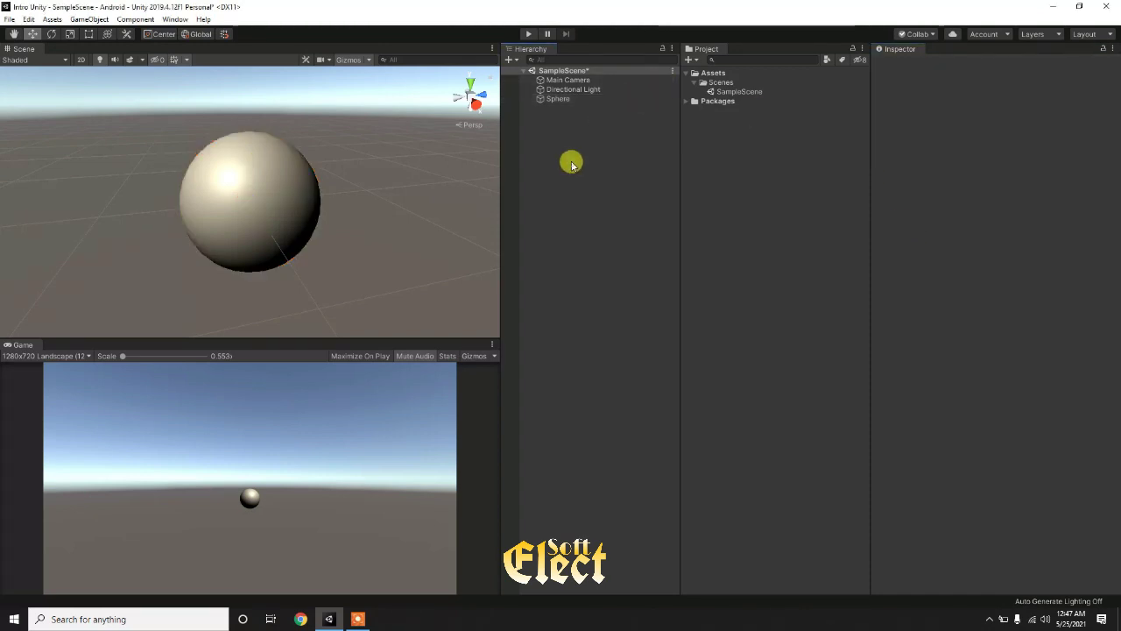
pyautogui.moveTo(491, 184); pyautogui.dragTo(430, 205, button='right')
pyautogui.click(394, 138)
pyautogui.press('f')
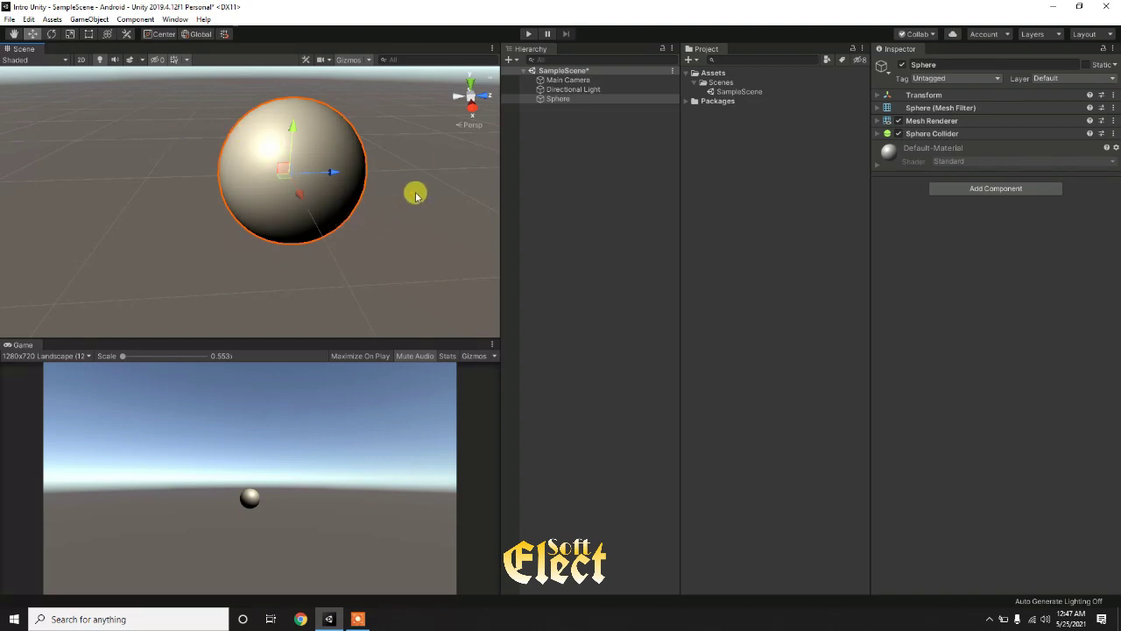
pyautogui.click(581, 160)
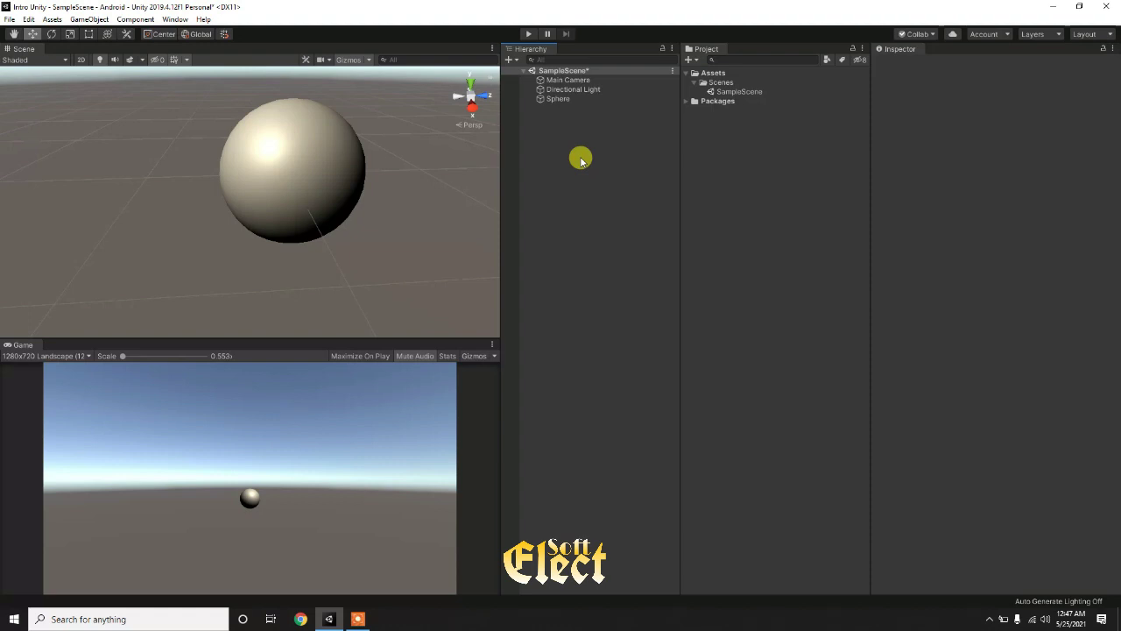
# - Alt-drag in the Scene view to orbit around the Sphere from several angles
pyautogui.press('alt')
pyautogui.keyDown('alt'); pyautogui.moveTo(305, 154); pyautogui.dragTo(250, 137); pyautogui.keyUp('alt')
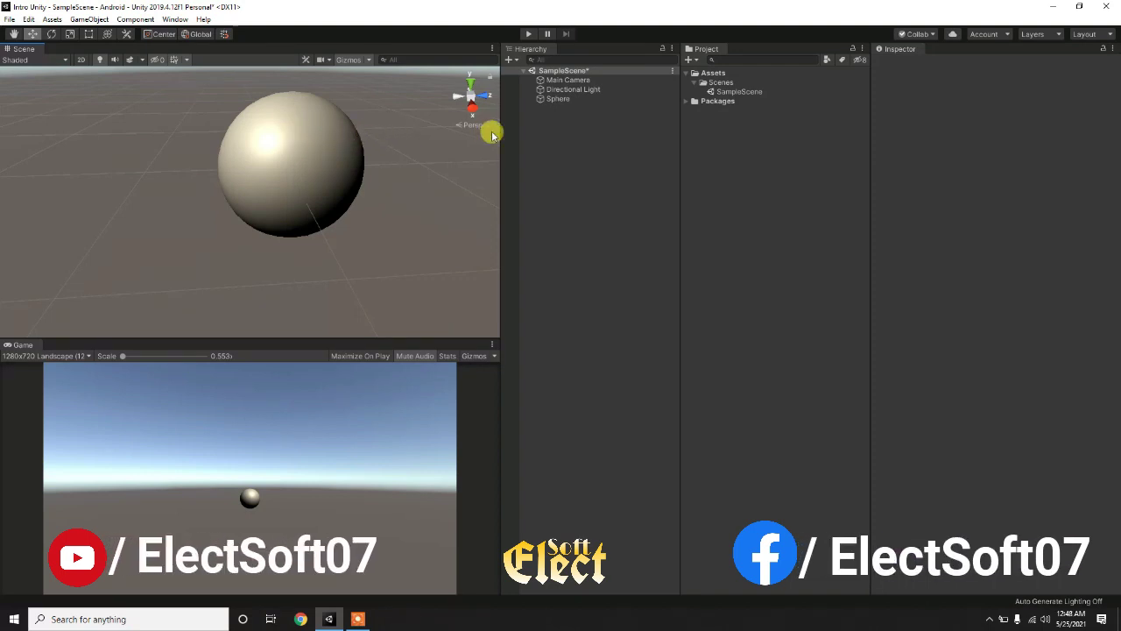
pyautogui.keyDown('alt'); pyautogui.moveTo(289, 130); pyautogui.dragTo(302, 119); pyautogui.keyUp('alt')
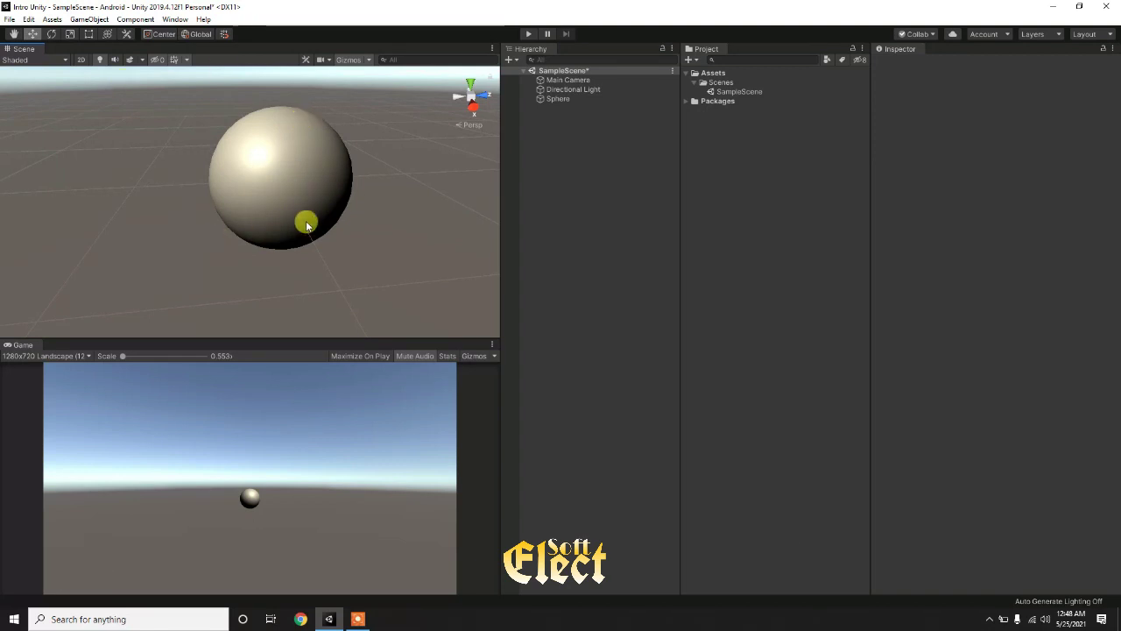
pyautogui.keyDown('alt'); pyautogui.moveTo(380, 161); pyautogui.dragTo(355, 158); pyautogui.keyUp('alt')
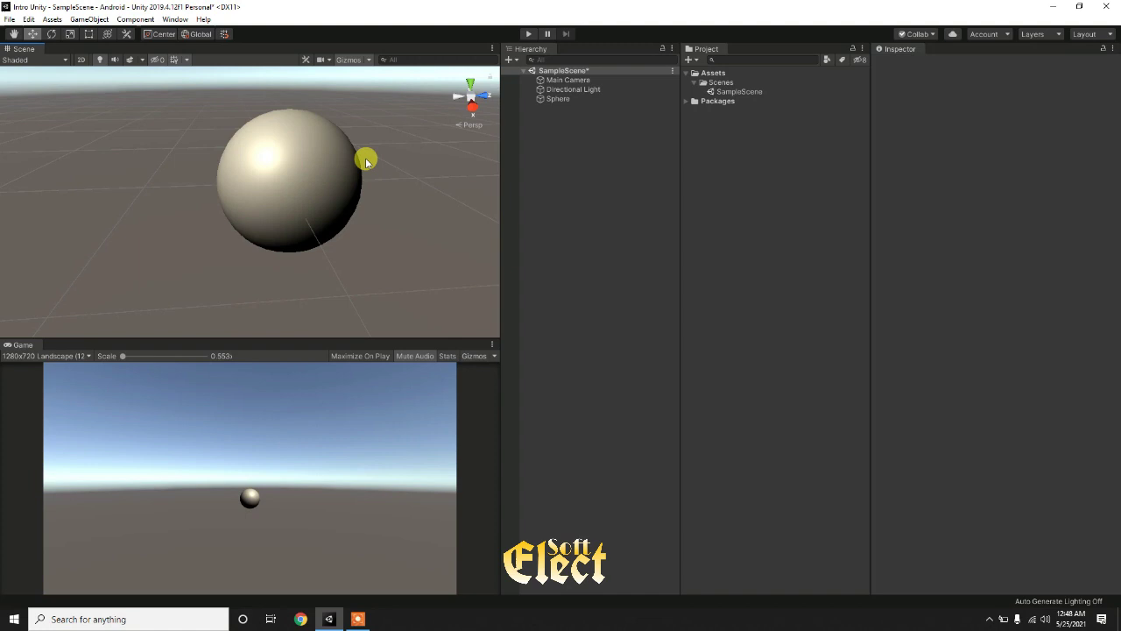
pyautogui.moveTo(330, 98)
pyautogui.mouseDown(button='right')
pyautogui.moveTo(289, 121)
pyautogui.moveTo(312, 140)
pyautogui.mouseUp(button='right')
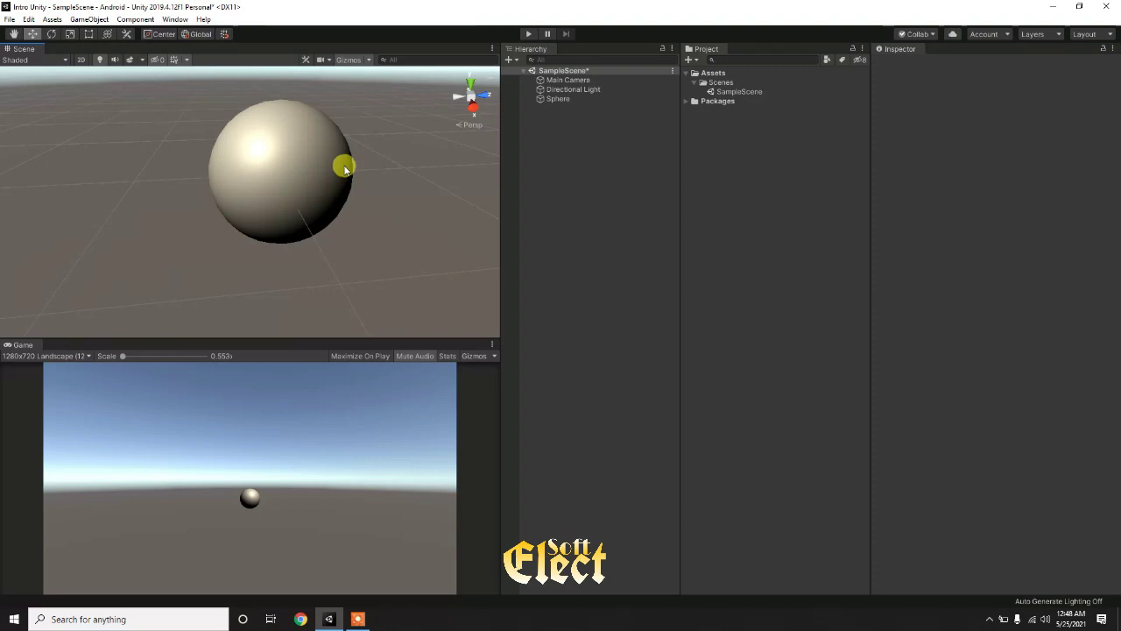
# - Select the Sphere and browse the Add Component list without adding anything
pyautogui.click(559, 98)
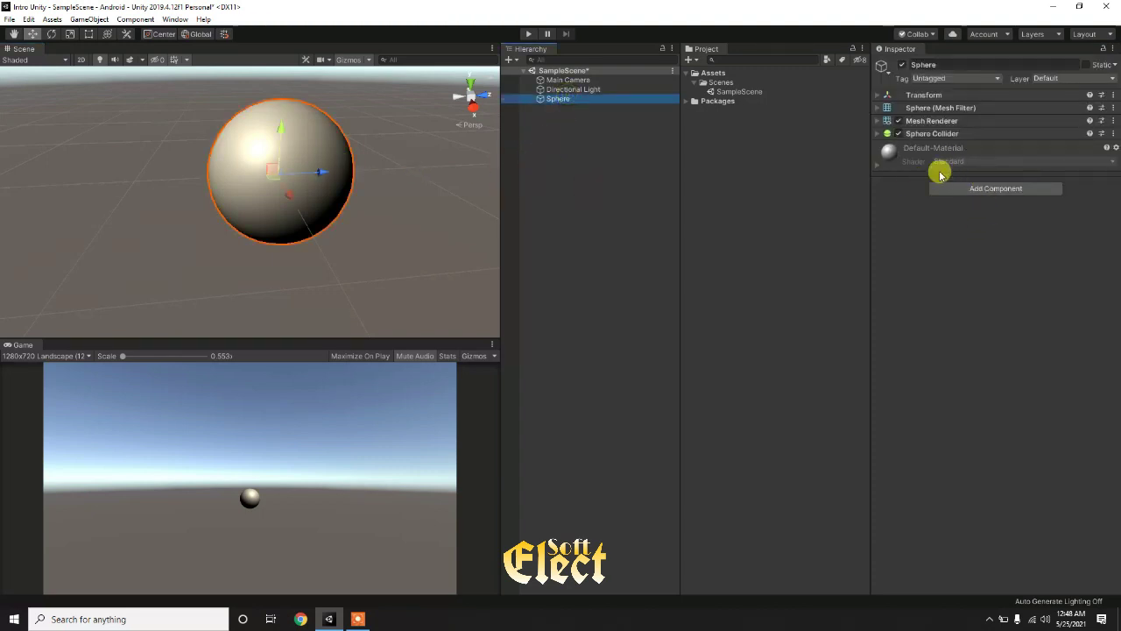
pyautogui.click(968, 188)
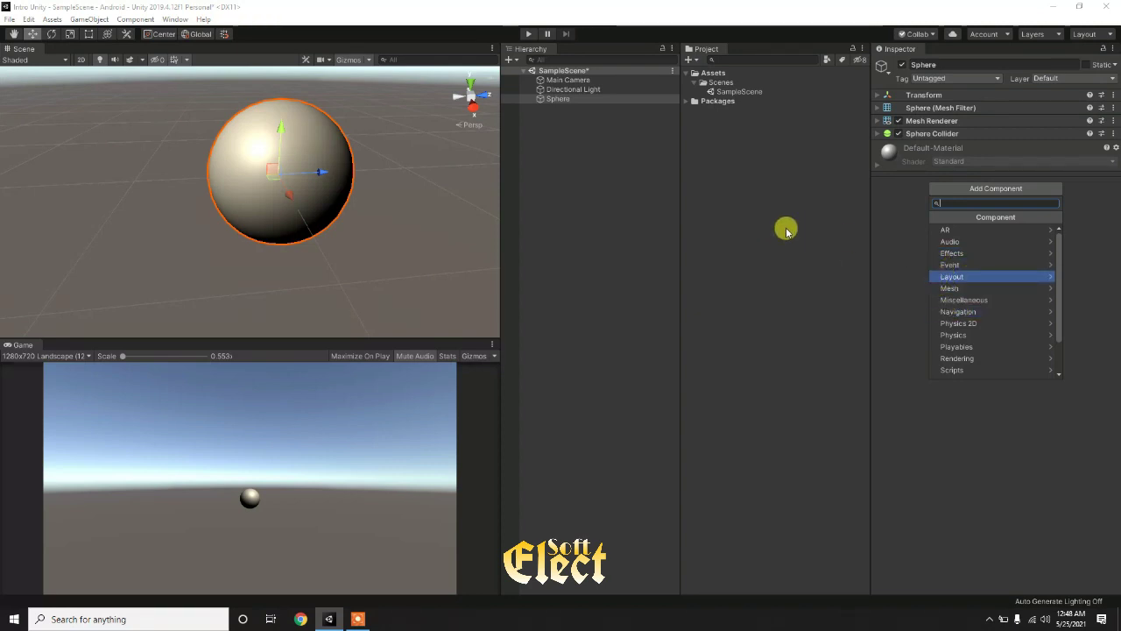
pyautogui.click(899, 199)
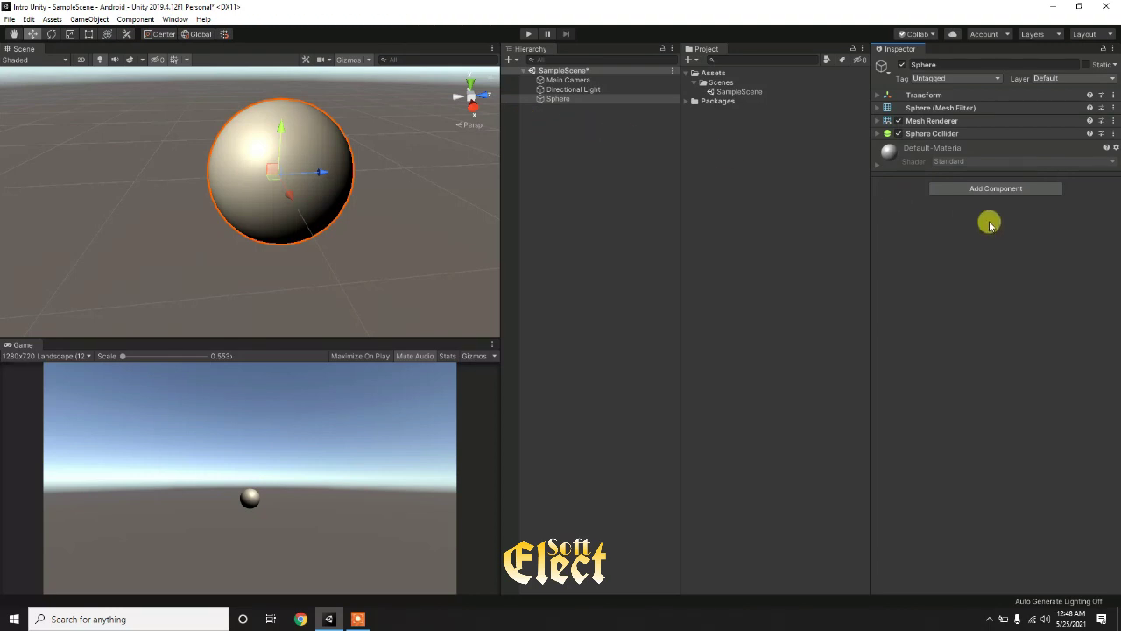
# - Search Add Component for 'rotate', close it without adding, and deselect the Sphere
pyautogui.click(998, 190)
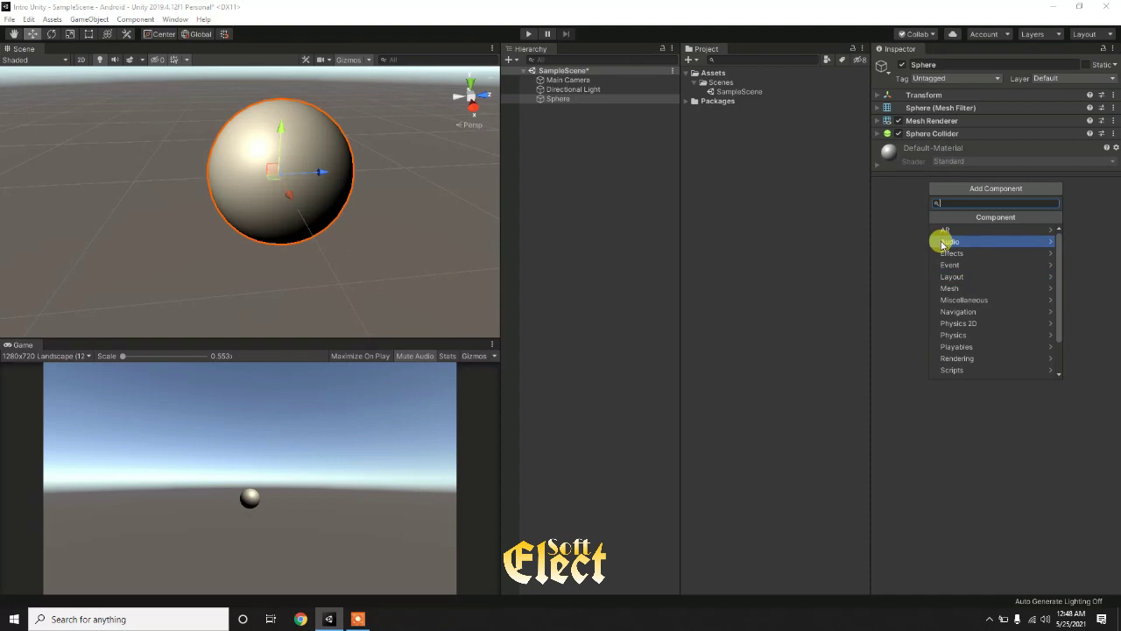
pyautogui.write('rotate')
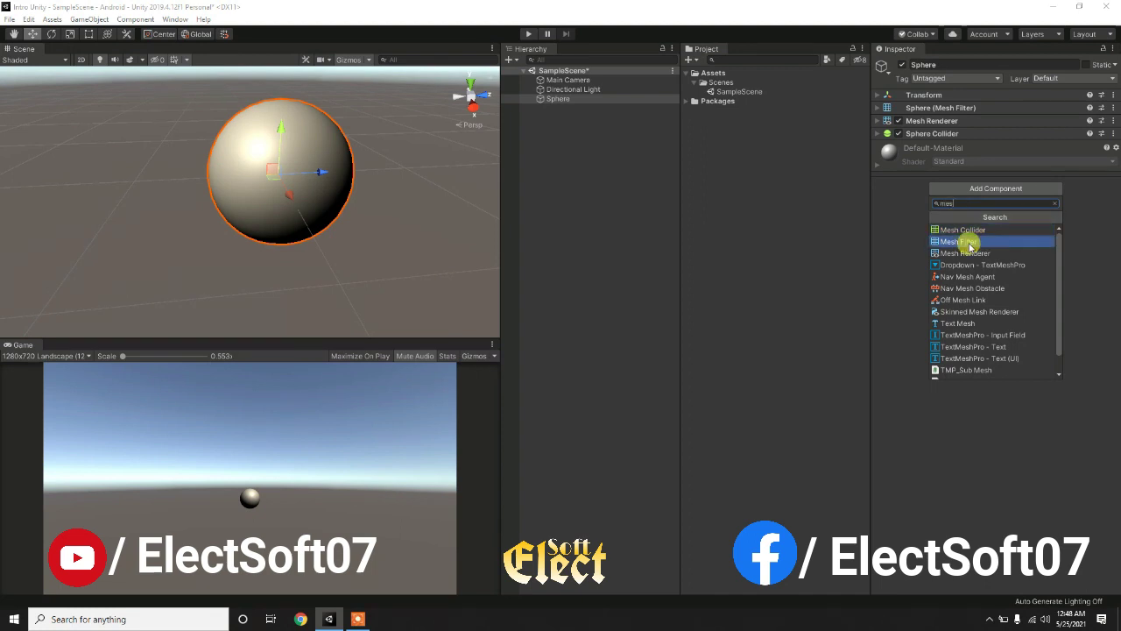
pyautogui.scroll(-1, 971, 343)
pyautogui.scroll(1, 963, 337)
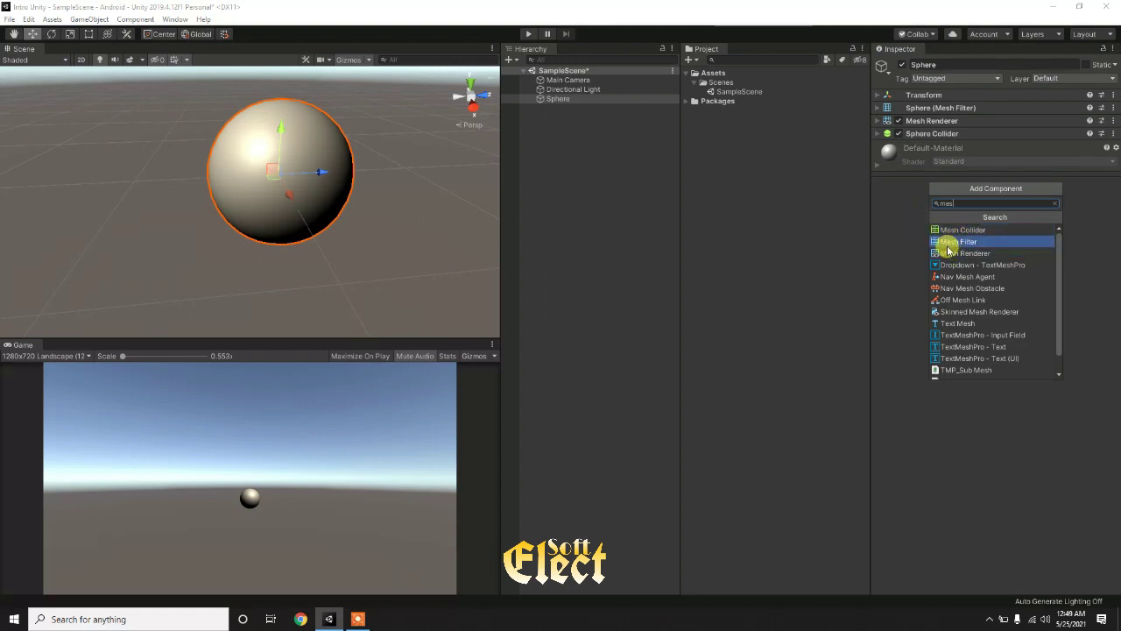
pyautogui.click(904, 213)
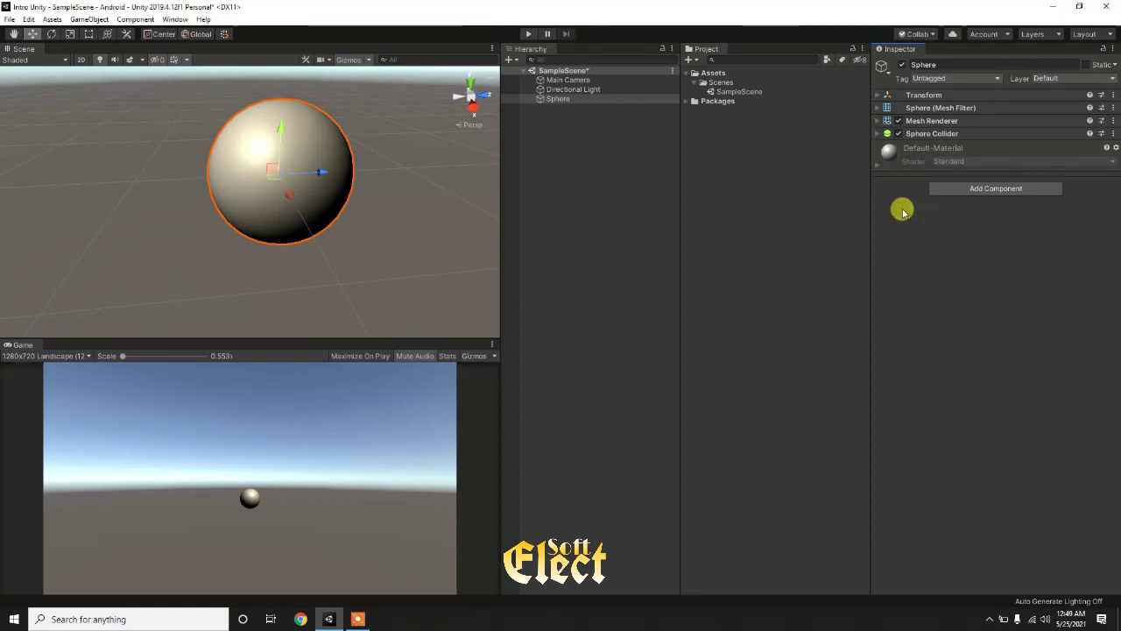
pyautogui.click(576, 219)
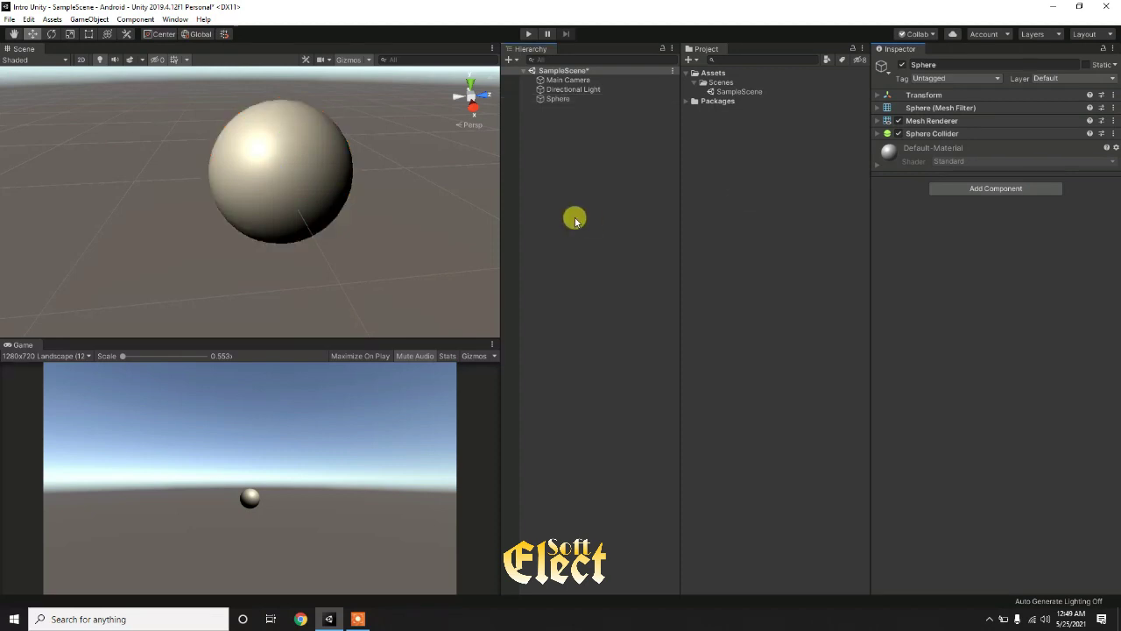
# - Drag the Sphere with the move gizmo to Position -1.28, -0.3, 0.33
pyautogui.click(571, 99)
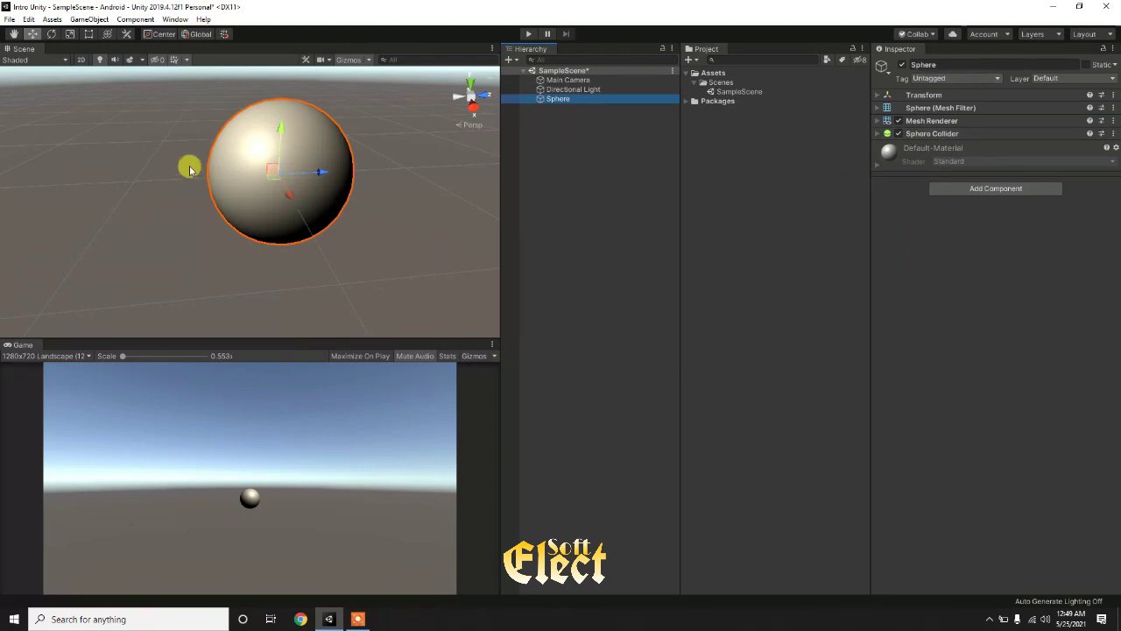
pyautogui.moveTo(278, 188); pyautogui.dragTo(278, 178)
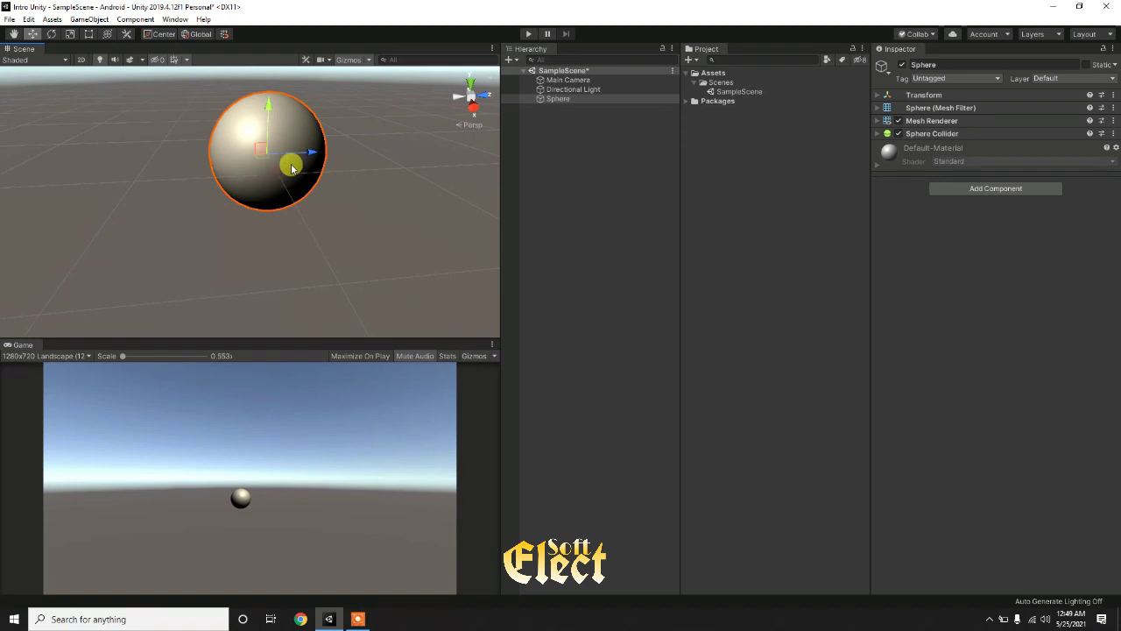
pyautogui.moveTo(306, 161); pyautogui.dragTo(282, 158)
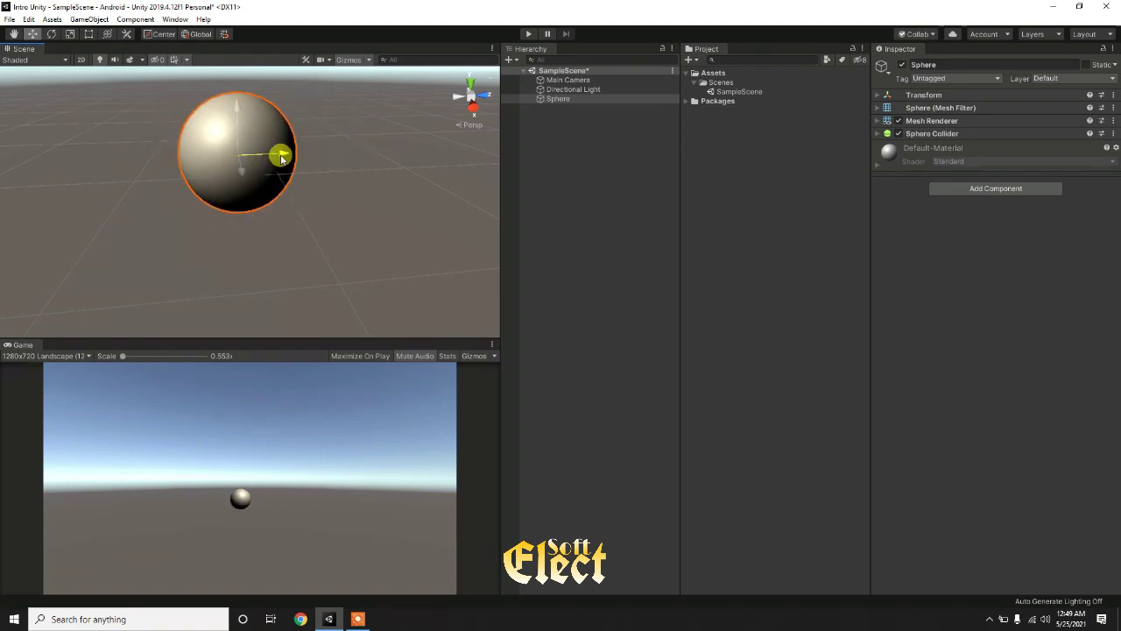
pyautogui.scroll(-4, 298, 193)
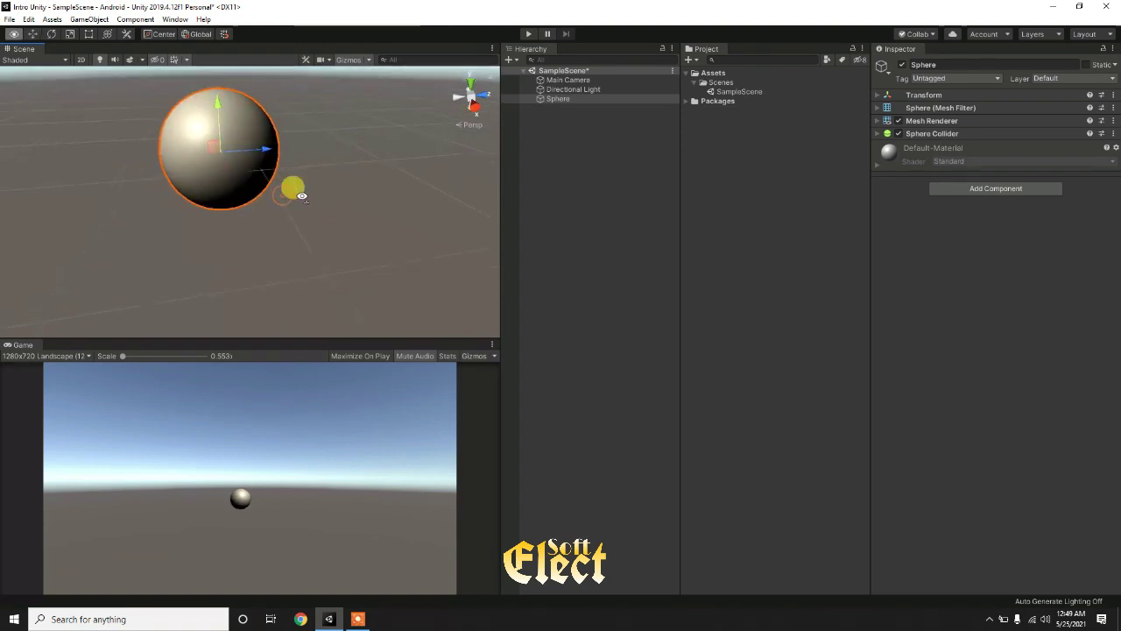
pyautogui.scroll(-2, 303, 200)
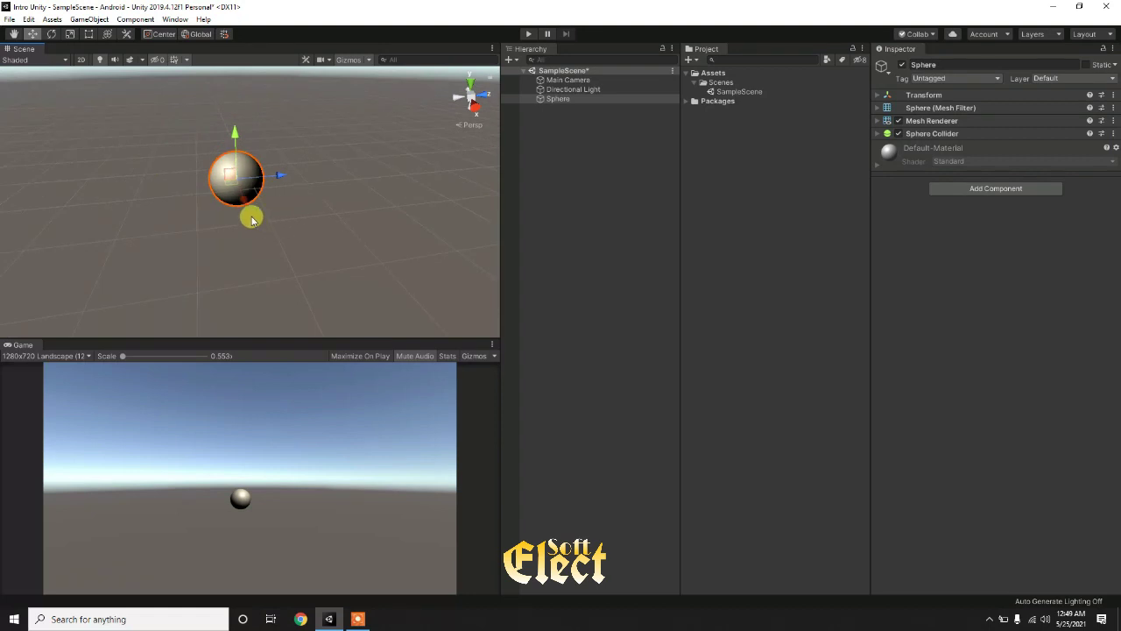
pyautogui.moveTo(270, 181)
pyautogui.mouseDown()
pyautogui.moveTo(324, 180)
pyautogui.moveTo(296, 194)
pyautogui.mouseUp()
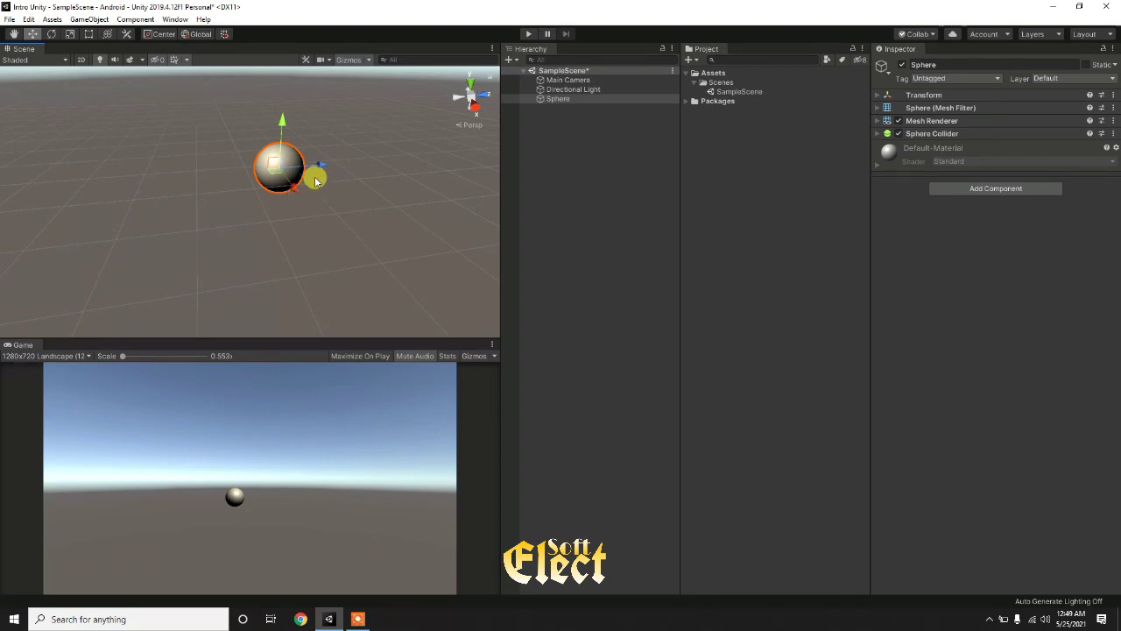
pyautogui.moveTo(315, 180); pyautogui.dragTo(260, 178)
pyautogui.moveTo(254, 131); pyautogui.dragTo(246, 127)
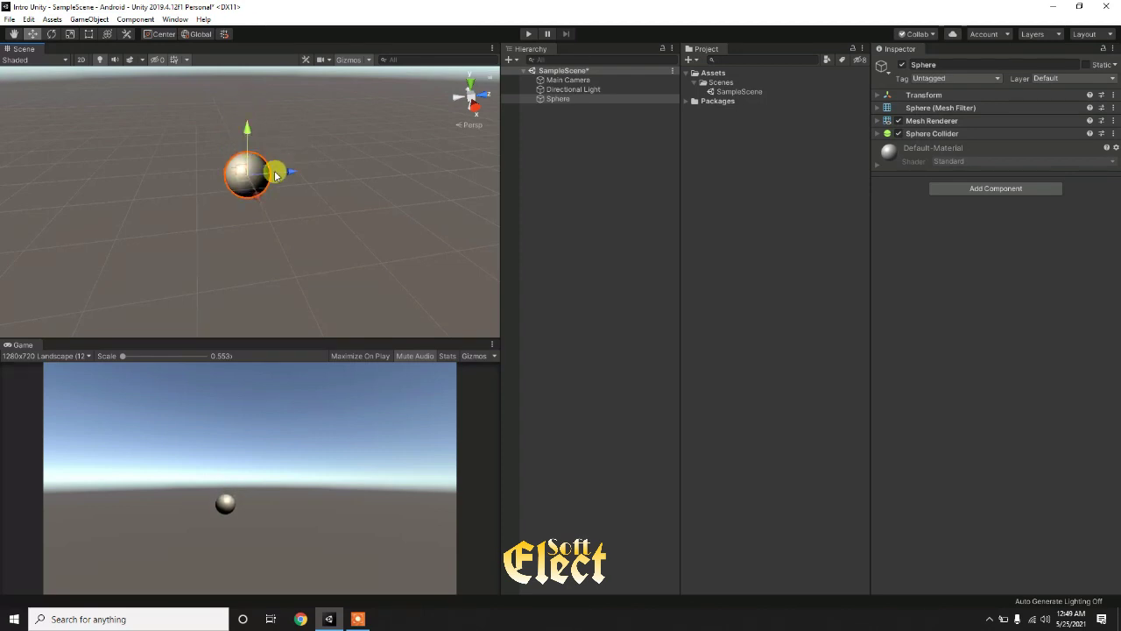
pyautogui.moveTo(270, 171); pyautogui.dragTo(273, 201)
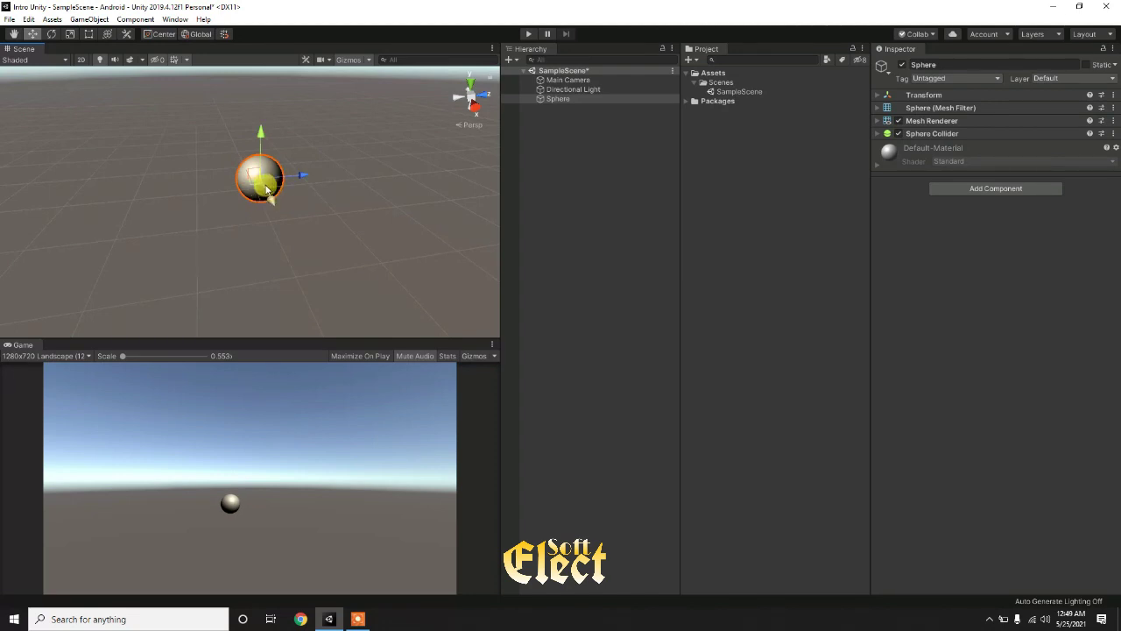
pyautogui.moveTo(274, 200); pyautogui.dragTo(269, 195)
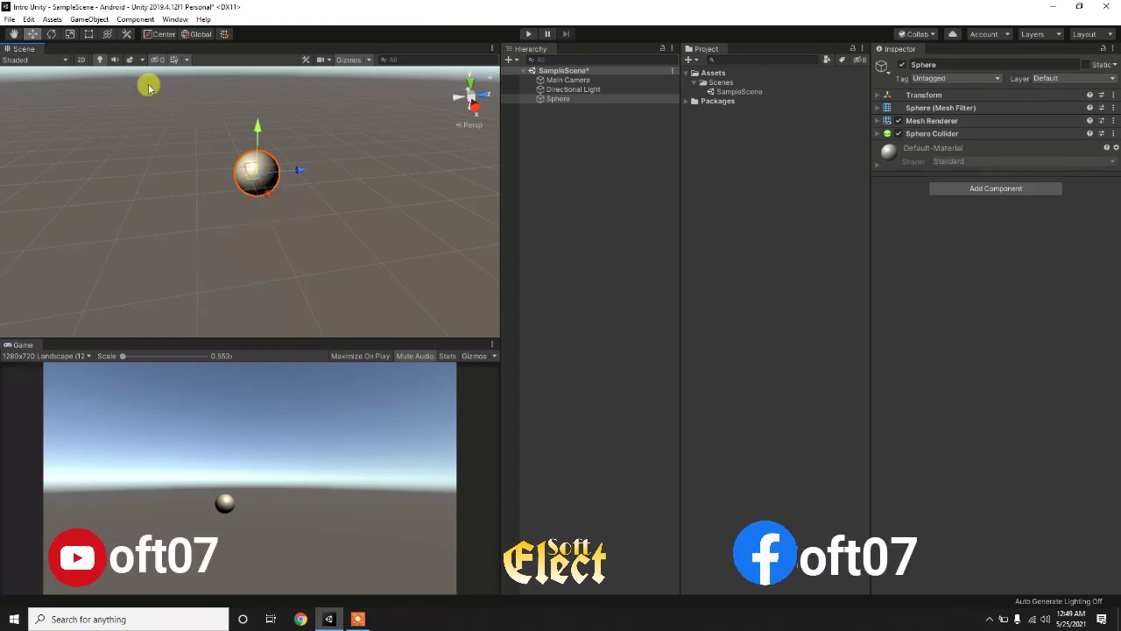
# - Rotate the Sphere to 27.49 on Z, then deselect it
pyautogui.click(51, 33)
pyautogui.moveTo(252, 164)
pyautogui.mouseDown()
pyautogui.moveTo(273, 166)
pyautogui.moveTo(252, 160)
pyautogui.mouseUp()
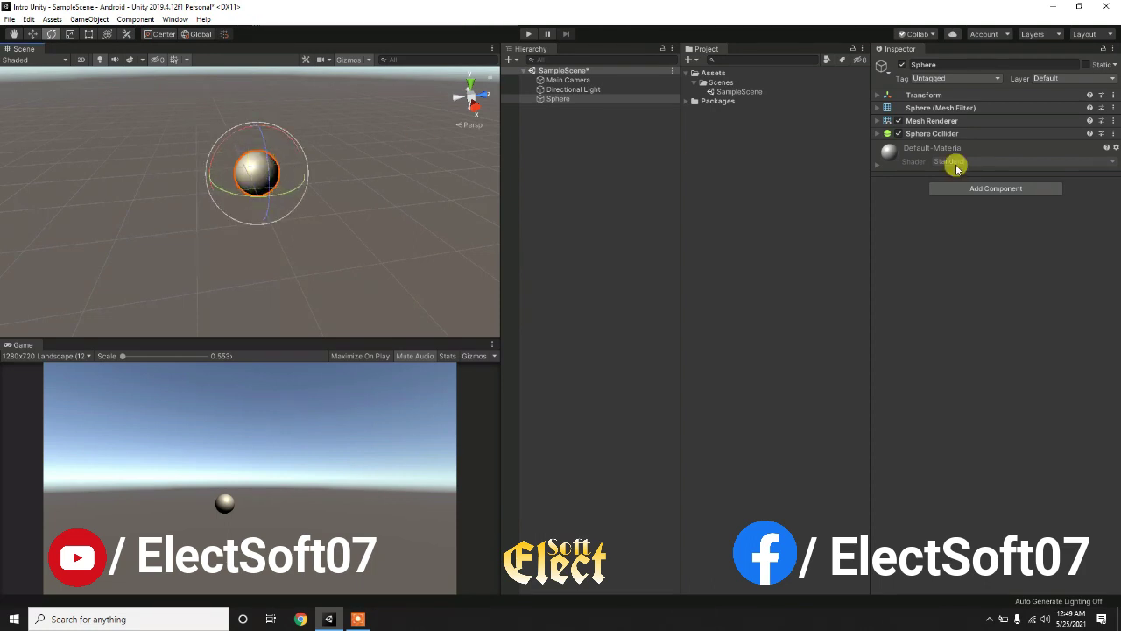
pyautogui.click(876, 96)
pyautogui.moveTo(271, 159)
pyautogui.mouseDown()
pyautogui.moveTo(262, 105)
pyautogui.moveTo(336, 392)
pyautogui.mouseUp()
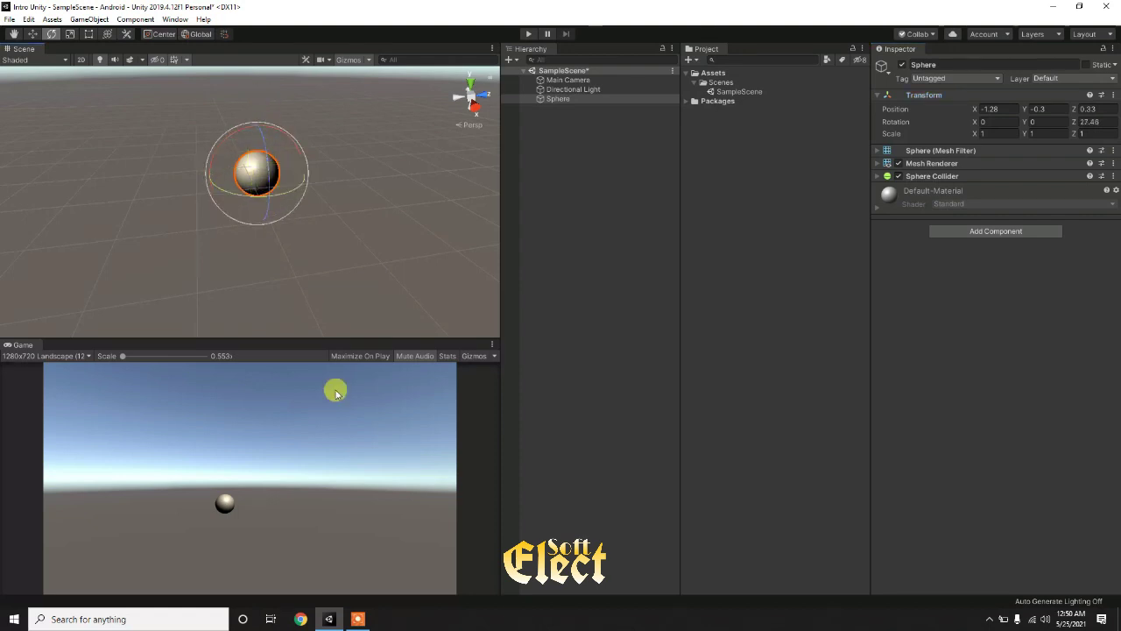
pyautogui.click(406, 215)
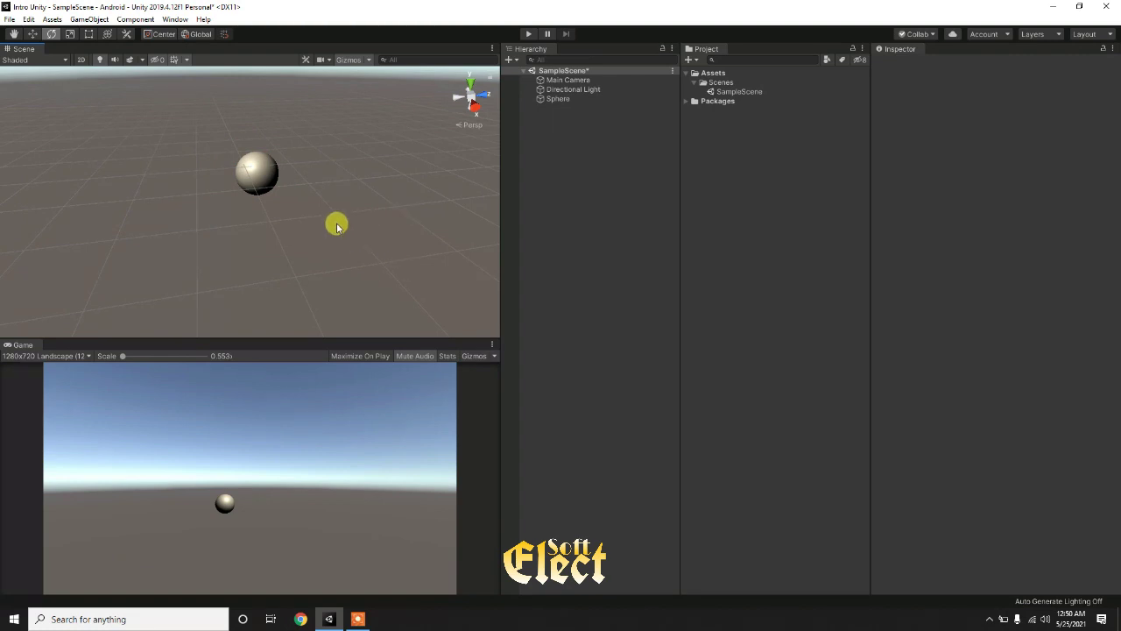
# - Orbit the Scene view around the sphere to shift the horizon and sky
pyautogui.moveTo(62, 175)
pyautogui.keyDown('alt'); pyautogui.mouseDown()
pyautogui.moveTo(288, 142)
pyautogui.moveTo(245, 193)
pyautogui.moveTo(158, 163)
pyautogui.moveTo(280, 205)
pyautogui.moveTo(223, 152)
pyautogui.mouseUp(); pyautogui.keyUp('alt')
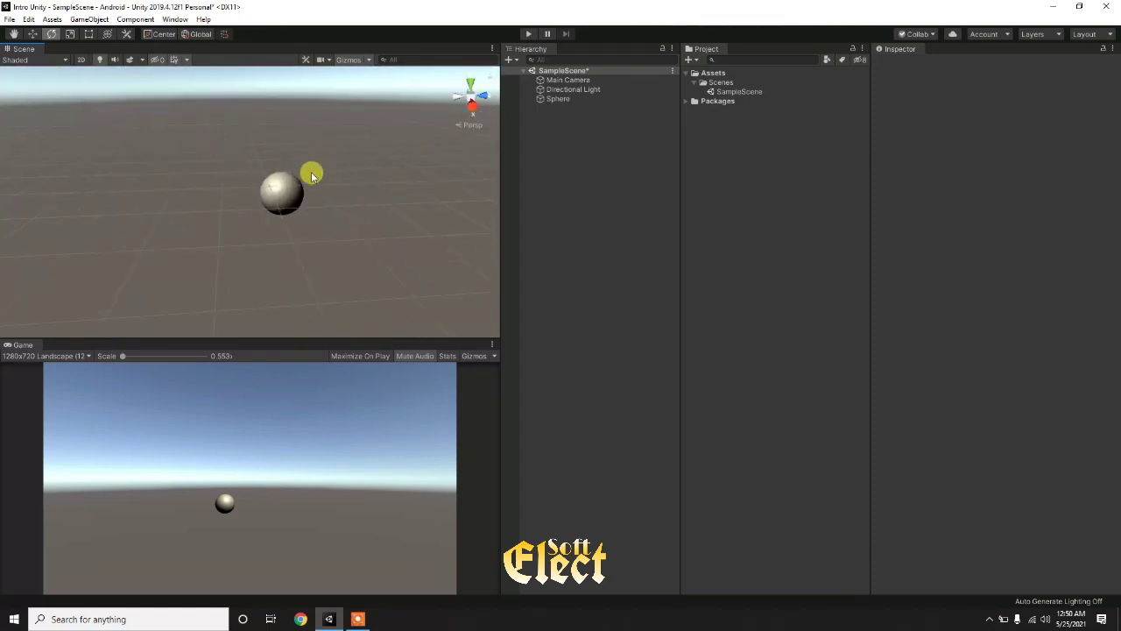
pyautogui.moveTo(295, 180)
pyautogui.keyDown('alt'); pyautogui.mouseDown()
pyautogui.moveTo(60, 145)
pyautogui.moveTo(1113, 158)
pyautogui.moveTo(159, 171)
pyautogui.moveTo(528, 180)
pyautogui.moveTo(358, 170)
pyautogui.moveTo(248, 179)
pyautogui.mouseUp(); pyautogui.keyUp('alt')
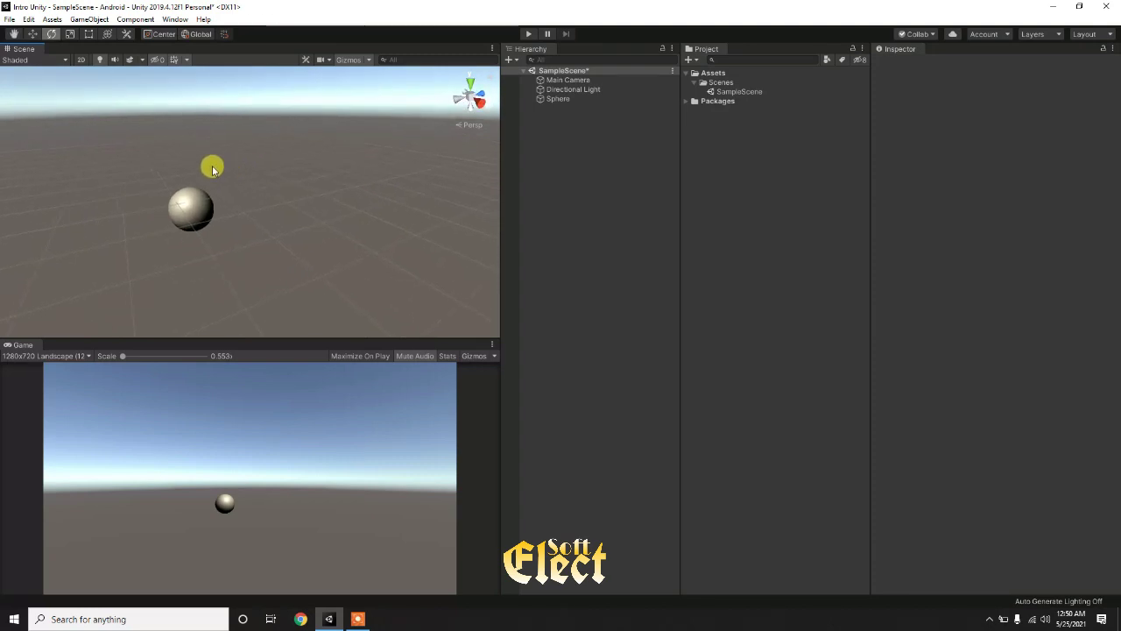
pyautogui.press('alt')
pyautogui.moveTo(212, 166)
pyautogui.keyDown('alt'); pyautogui.mouseDown()
pyautogui.moveTo(210, 182)
pyautogui.moveTo(210, 125)
pyautogui.moveTo(272, 187)
pyautogui.moveTo(174, 148)
pyautogui.moveTo(288, 140)
pyautogui.moveTo(187, 138)
pyautogui.moveTo(251, 130)
pyautogui.moveTo(311, 224)
pyautogui.moveTo(206, 206)
pyautogui.moveTo(157, 142)
pyautogui.moveTo(219, 137)
pyautogui.moveTo(180, 222)
pyautogui.moveTo(184, 138)
pyautogui.moveTo(574, 186)
pyautogui.moveTo(463, 160)
pyautogui.moveTo(131, 134)
pyautogui.moveTo(282, 191)
pyautogui.moveTo(280, 177)
pyautogui.moveTo(347, 176)
pyautogui.moveTo(344, 234)
pyautogui.moveTo(240, 120)
pyautogui.moveTo(220, 240)
pyautogui.moveTo(336, 193)
pyautogui.moveTo(262, 160)
pyautogui.moveTo(273, 191)
pyautogui.moveTo(260, 202)
pyautogui.moveTo(273, 219)
pyautogui.mouseUp(); pyautogui.keyUp('alt')
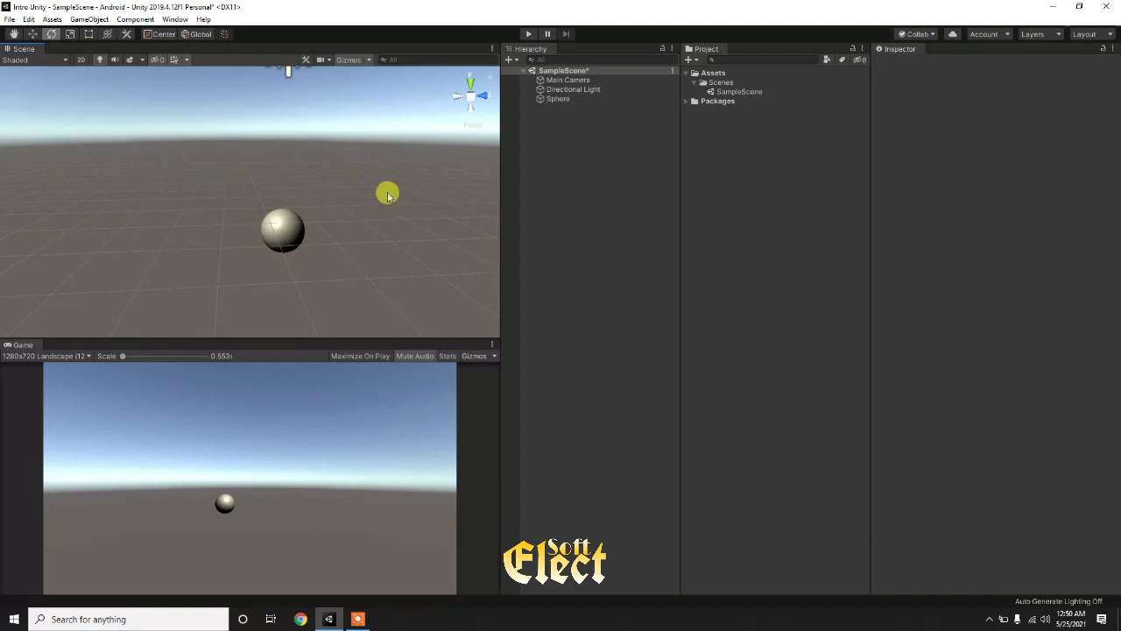
pyautogui.moveTo(385, 181)
pyautogui.keyDown('alt'); pyautogui.mouseDown()
pyautogui.moveTo(365, 177)
pyautogui.moveTo(373, 202)
pyautogui.mouseUp(); pyautogui.keyUp('alt')
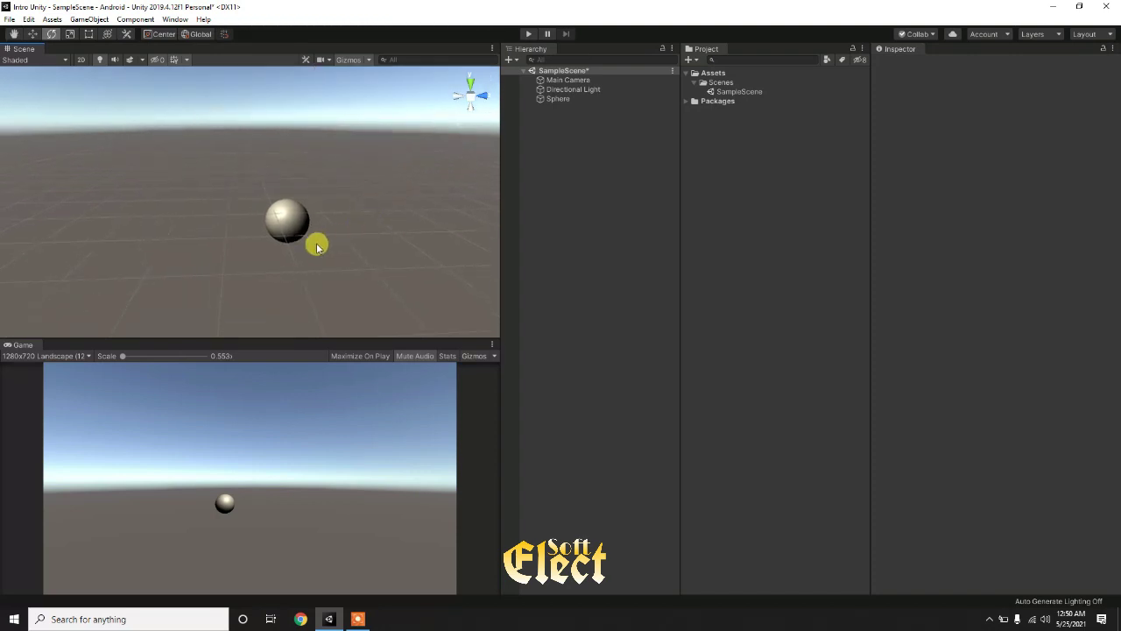
# - Zoom in and out on the sphere, then orbit slightly around the sphere and light
pyautogui.scroll(5, 295, 244)
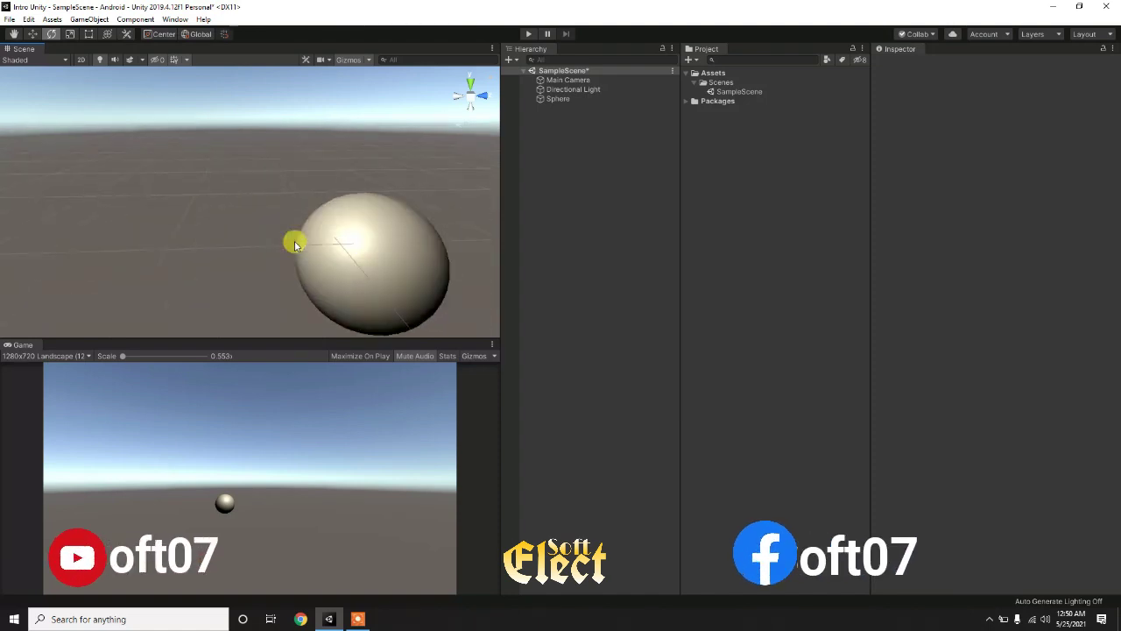
pyautogui.scroll(-5, 295, 244)
pyautogui.scroll(5, 295, 243)
pyautogui.scroll(2, 296, 244)
pyautogui.scroll(-4, 296, 243)
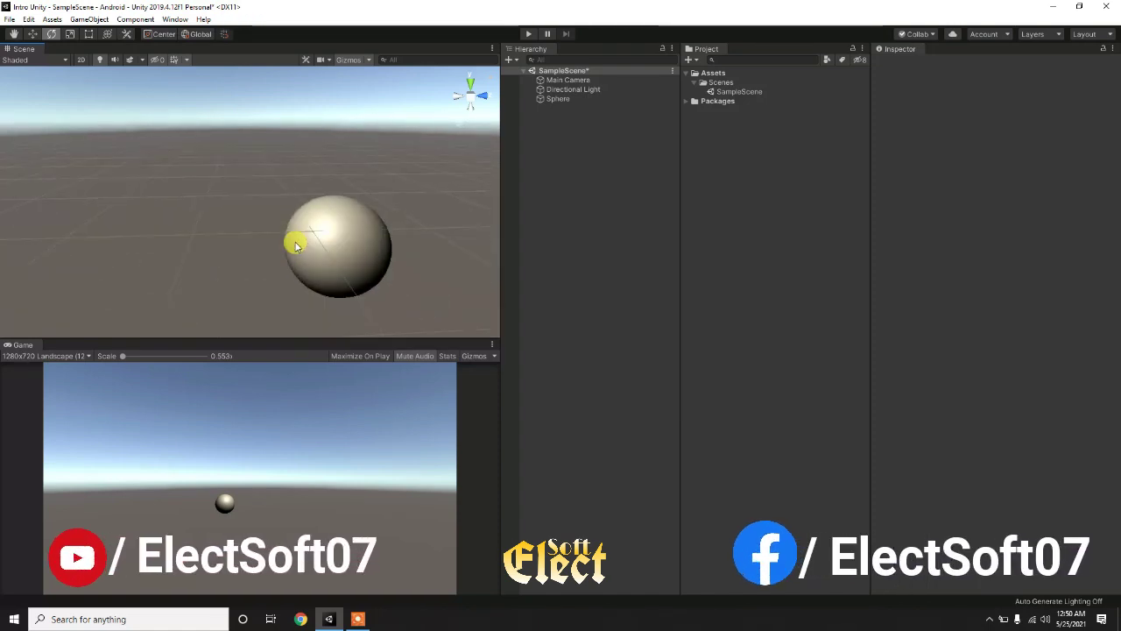
pyautogui.scroll(-2, 295, 245)
pyautogui.scroll(-2, 296, 244)
pyautogui.scroll(8, 296, 248)
pyautogui.scroll(-4, 296, 248)
pyautogui.scroll(-2, 296, 248)
pyautogui.scroll(2, 296, 248)
pyautogui.scroll(3, 296, 248)
pyautogui.scroll(-5, 296, 248)
pyautogui.keyDown('alt'); pyautogui.moveTo(335, 214); pyautogui.dragTo(348, 212); pyautogui.keyUp('alt')
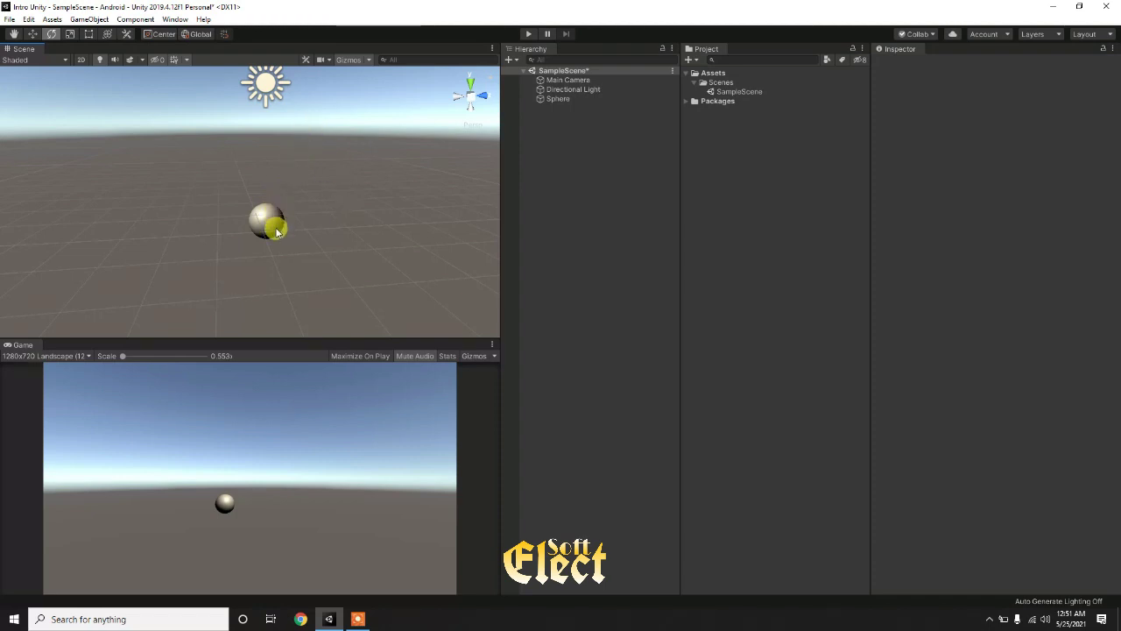
pyautogui.keyDown('alt'); pyautogui.moveTo(289, 232); pyautogui.dragTo(276, 227); pyautogui.keyUp('alt')
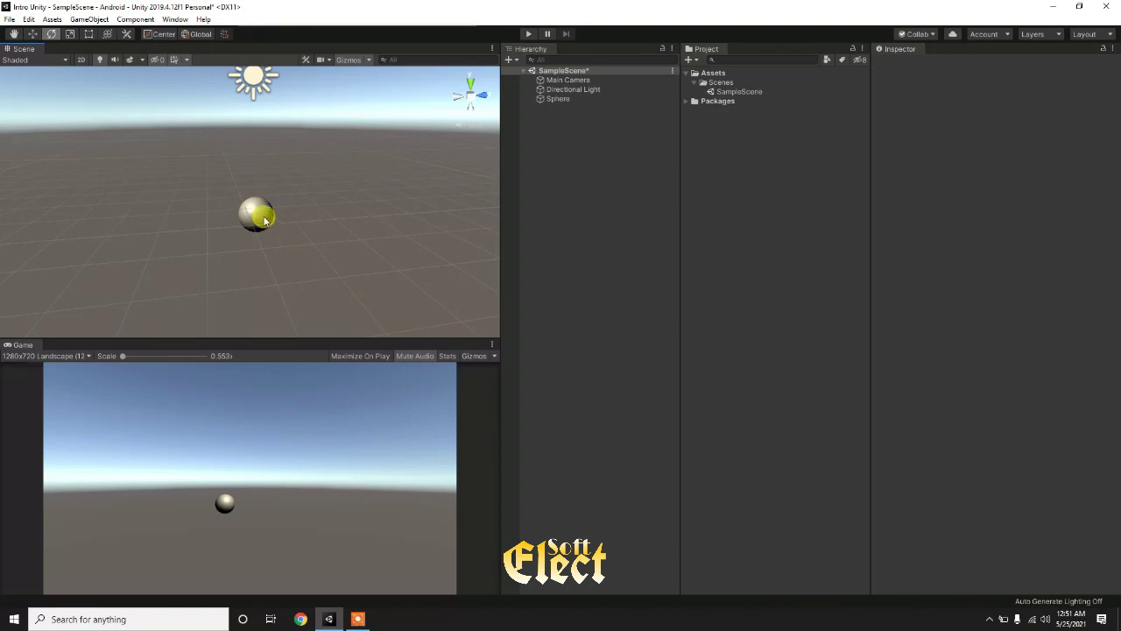
# - Zoom in until the sphere fills the view up close, then orbit around it
pyautogui.scroll(2, 266, 221)
pyautogui.scroll(-3, 266, 220)
pyautogui.scroll(1, 265, 220)
pyautogui.scroll(-2, 266, 221)
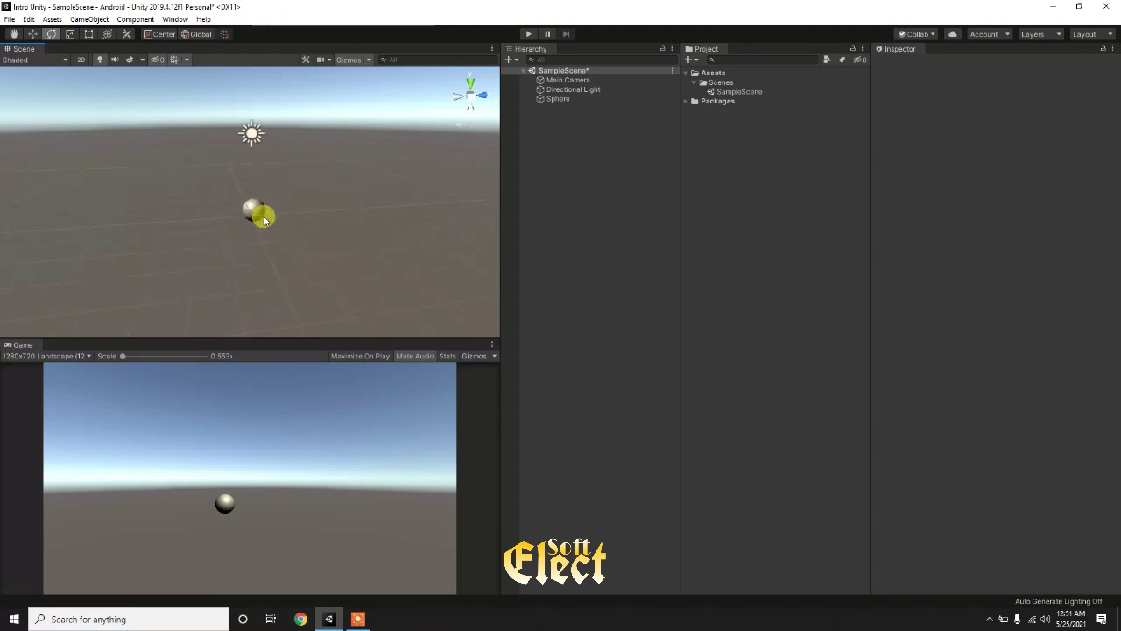
pyautogui.scroll(2, 266, 221)
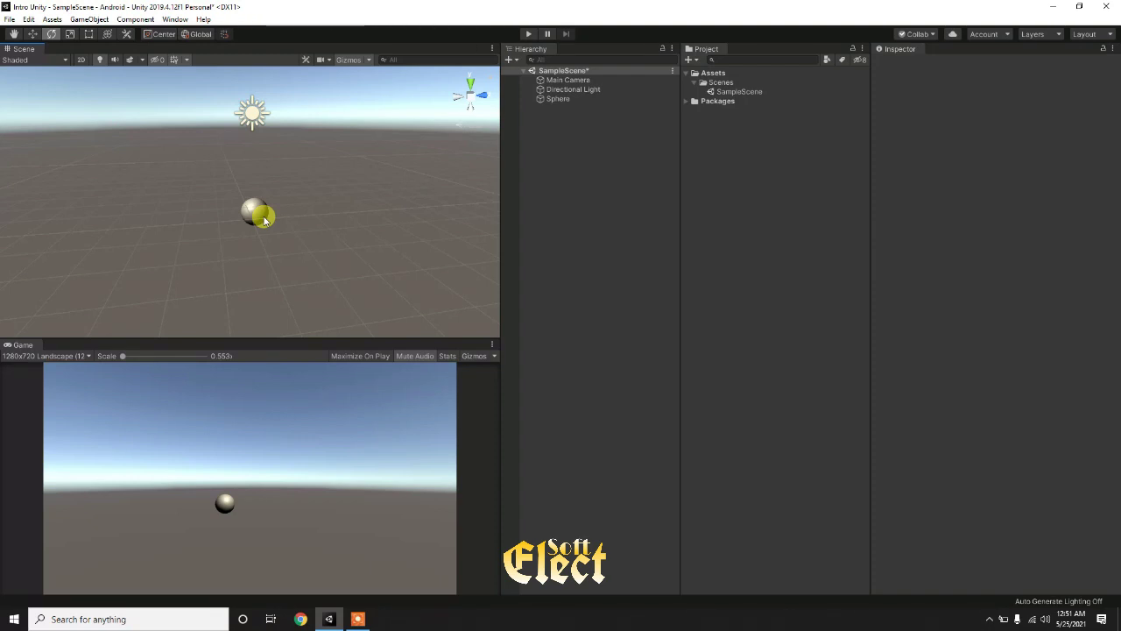
pyautogui.scroll(3, 266, 221)
pyautogui.scroll(-2, 265, 221)
pyautogui.scroll(-2, 265, 221)
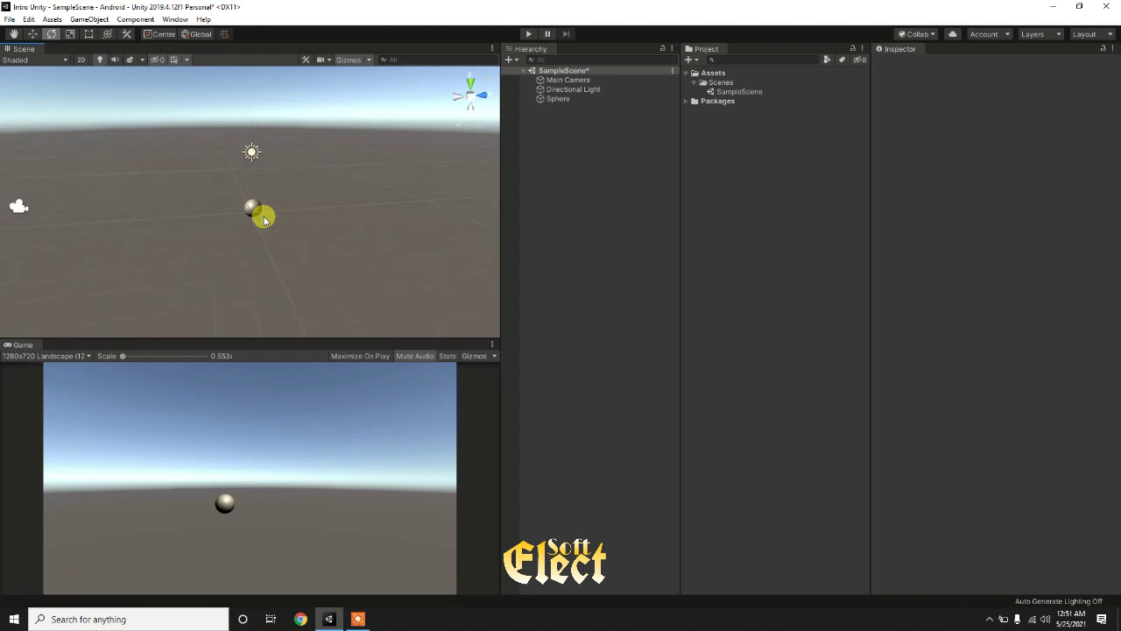
pyautogui.scroll(1, 264, 219)
pyautogui.scroll(1, 264, 219)
pyautogui.scroll(2, 265, 219)
pyautogui.scroll(3, 265, 219)
pyautogui.scroll(2, 265, 219)
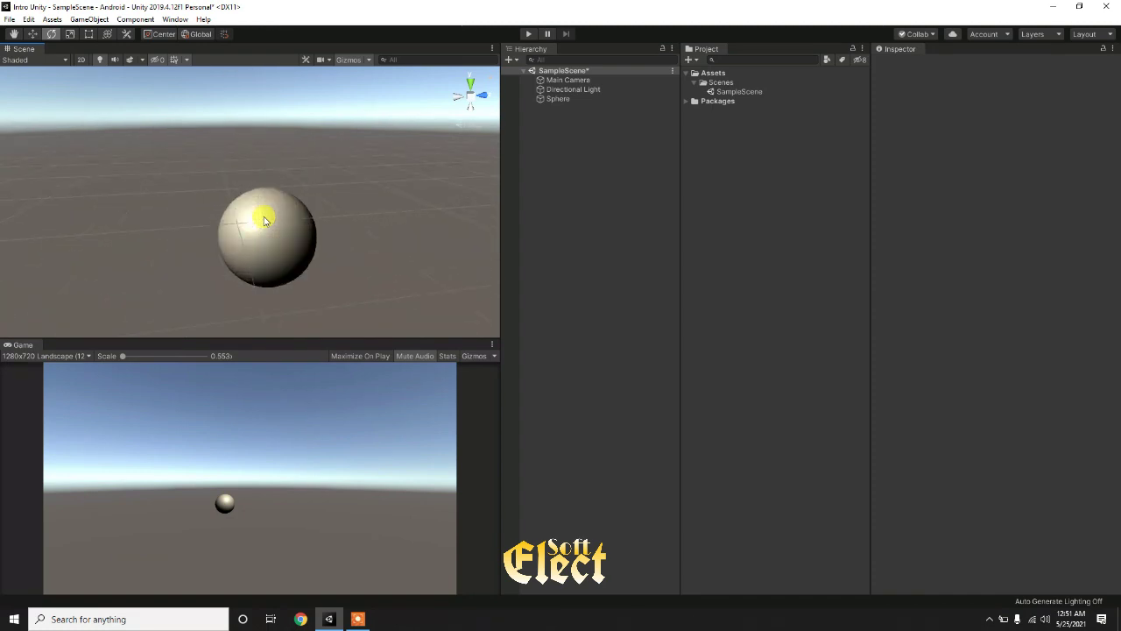
pyautogui.moveTo(269, 202)
pyautogui.keyDown('alt'); pyautogui.mouseDown()
pyautogui.moveTo(253, 218)
pyautogui.moveTo(201, 218)
pyautogui.moveTo(264, 215)
pyautogui.moveTo(320, 261)
pyautogui.mouseUp(); pyautogui.keyUp('alt')
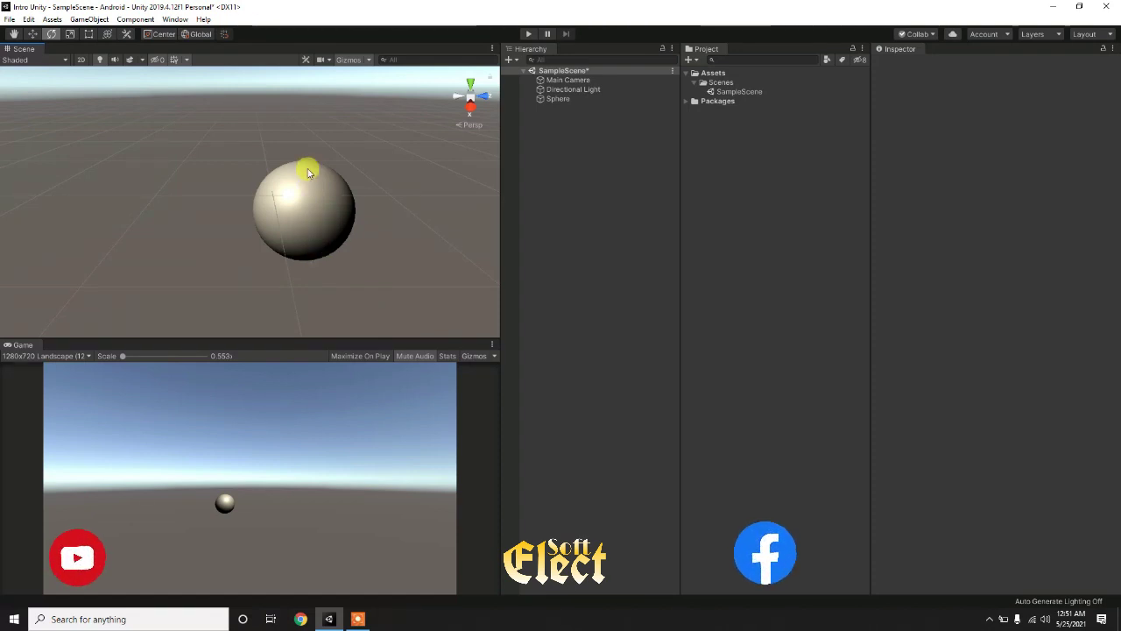
# - Orbit the Scene view to rotate the grid and raise the horizon
pyautogui.press('alt')
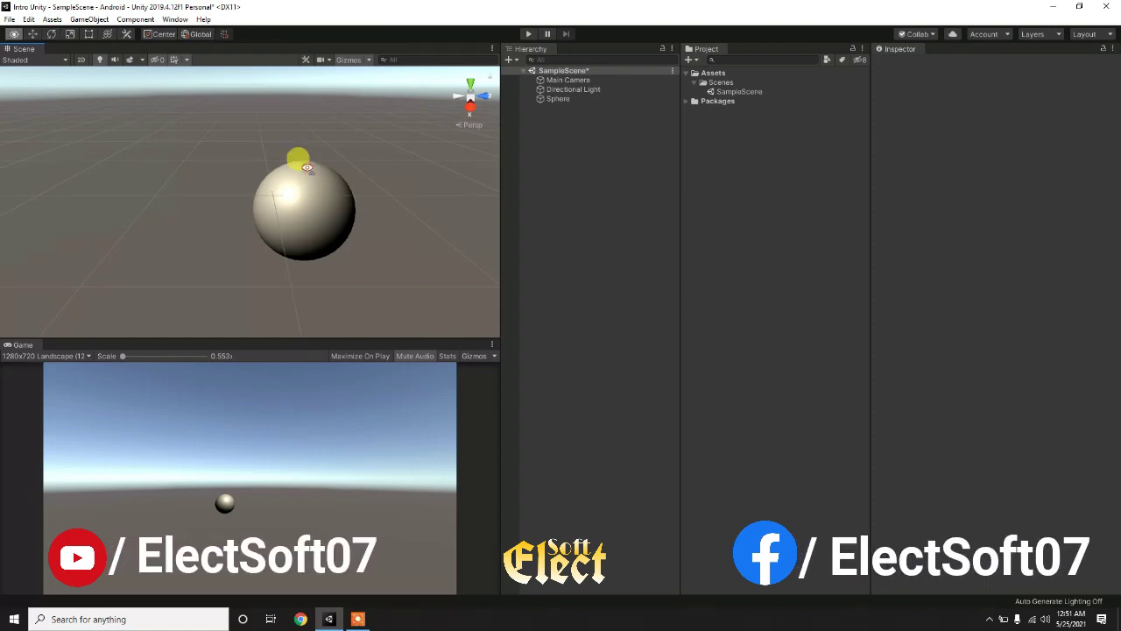
pyautogui.moveTo(308, 168)
pyautogui.keyDown('alt'); pyautogui.mouseDown()
pyautogui.moveTo(361, 159)
pyautogui.moveTo(250, 175)
pyautogui.moveTo(279, 181)
pyautogui.moveTo(342, 149)
pyautogui.moveTo(267, 147)
pyautogui.moveTo(373, 205)
pyautogui.moveTo(337, 211)
pyautogui.moveTo(290, 186)
pyautogui.moveTo(340, 238)
pyautogui.mouseUp(); pyautogui.keyUp('alt')
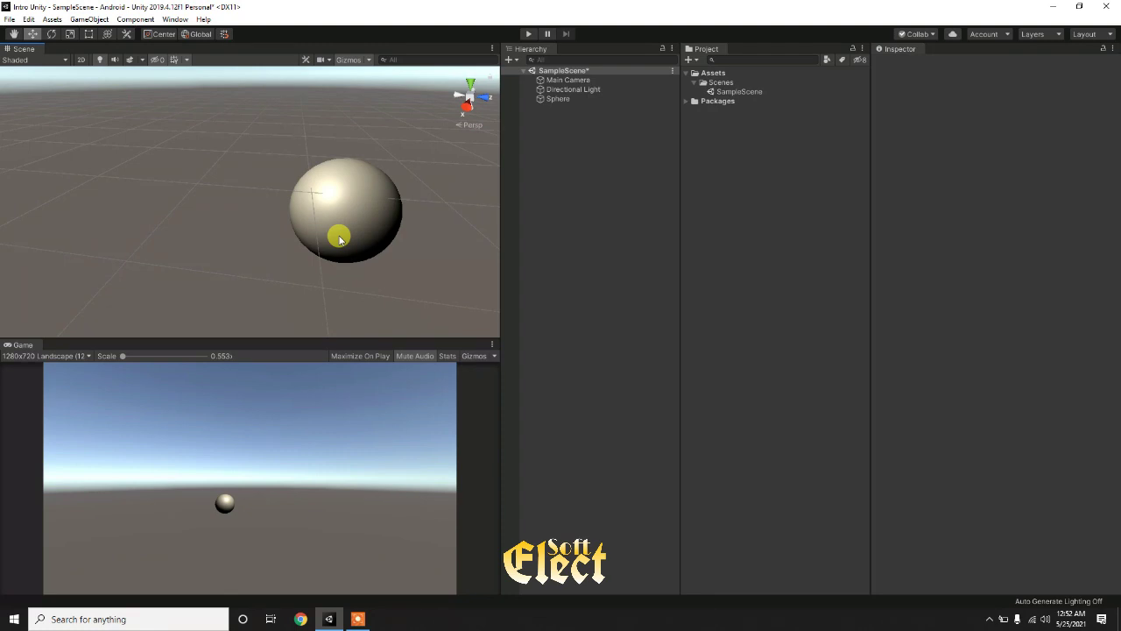
pyautogui.moveTo(355, 231)
pyautogui.keyDown('alt'); pyautogui.mouseDown()
pyautogui.moveTo(376, 231)
pyautogui.moveTo(358, 227)
pyautogui.mouseUp(); pyautogui.keyUp('alt')
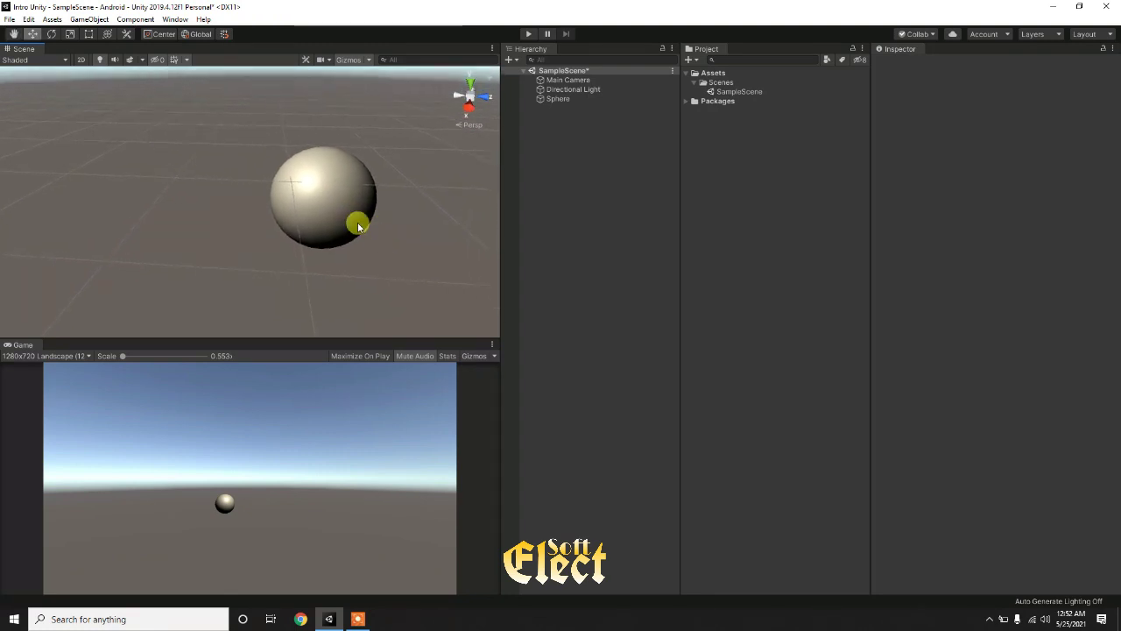
# - Zoom in and out, then pan until the Directional Light icon appears beside the sphere
pyautogui.press('alt')
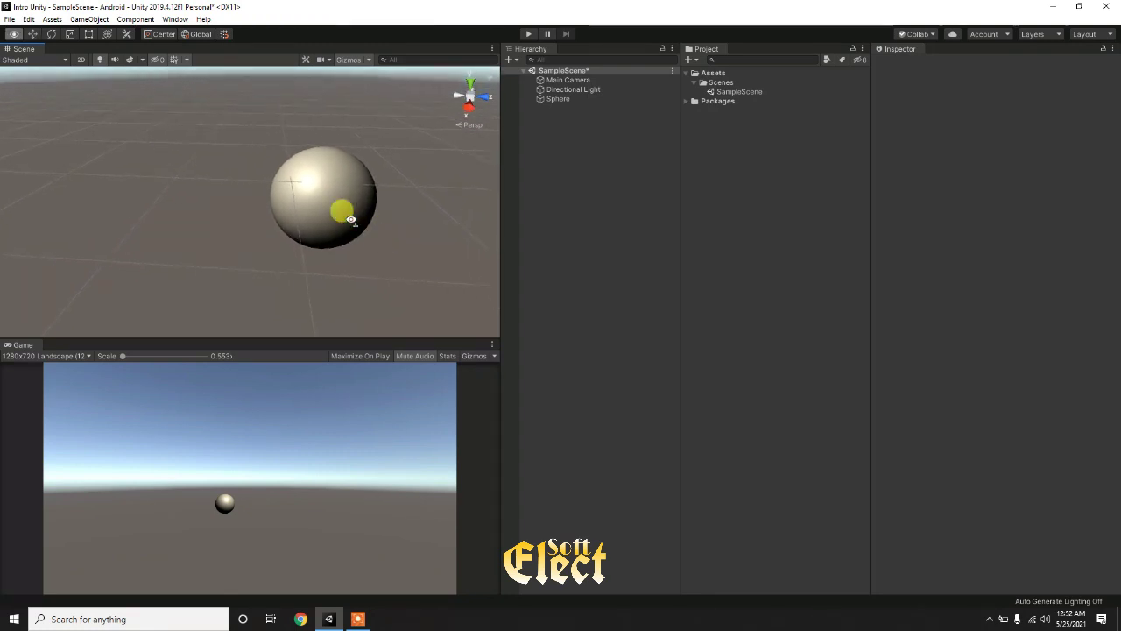
pyautogui.keyDown('alt'); pyautogui.scroll(2, 350, 220); pyautogui.keyUp('alt')
pyautogui.keyDown('alt'); pyautogui.scroll(5, 351, 219); pyautogui.keyUp('alt')
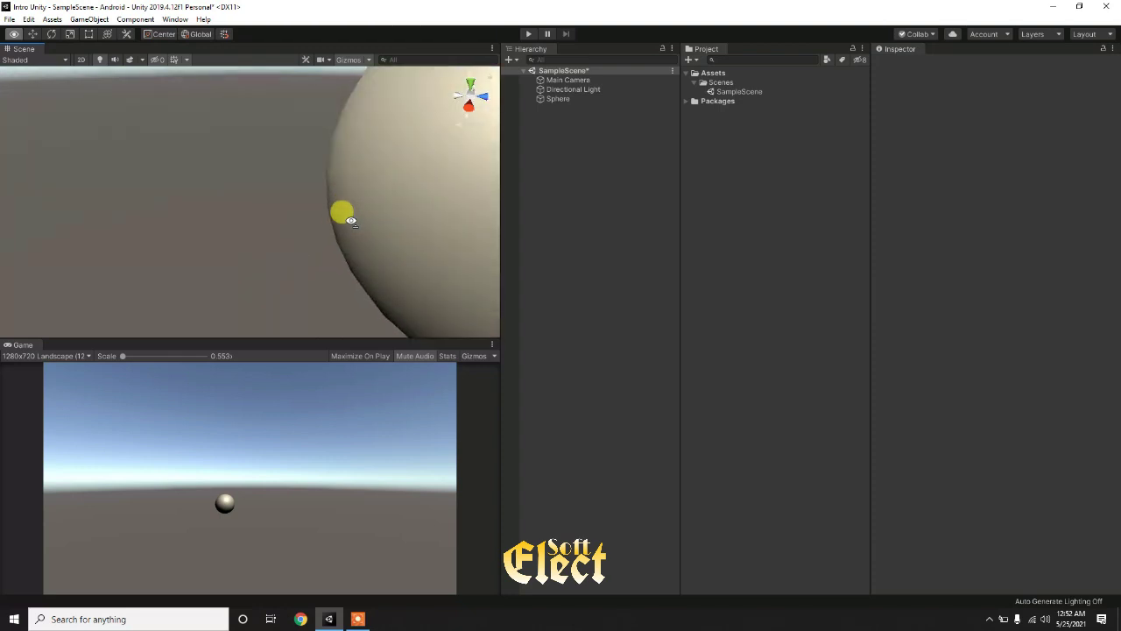
pyautogui.keyDown('alt'); pyautogui.scroll(-4, 351, 220); pyautogui.keyUp('alt')
pyautogui.keyDown('alt'); pyautogui.scroll(-2, 350, 220); pyautogui.keyUp('alt')
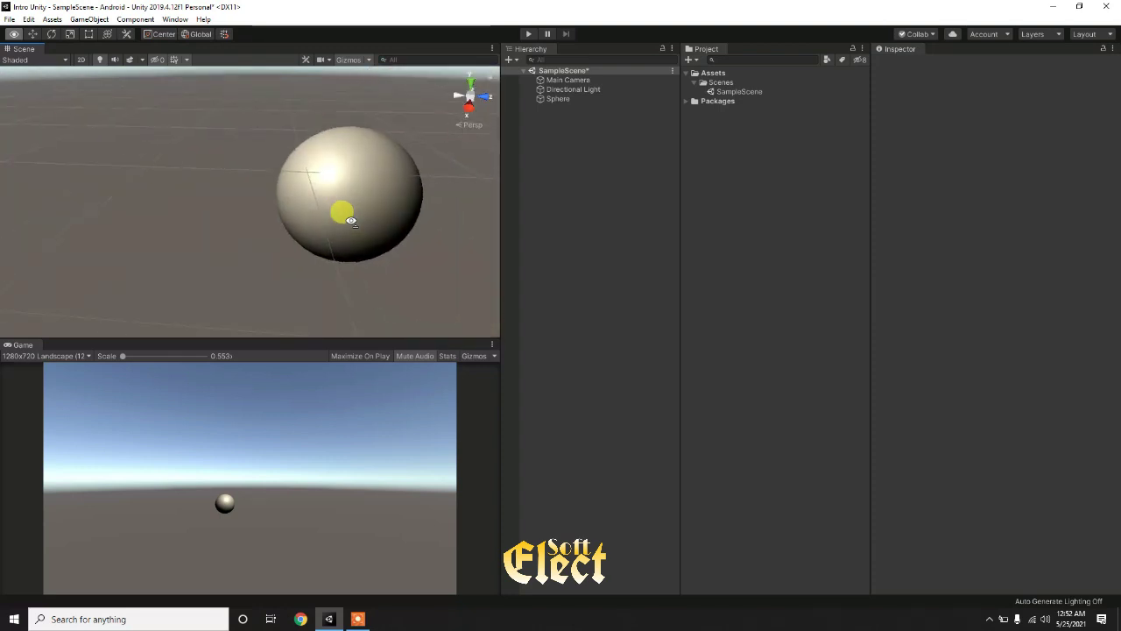
pyautogui.keyDown('alt'); pyautogui.scroll(-1, 350, 220); pyautogui.keyUp('alt')
pyautogui.keyDown('alt'); pyautogui.scroll(-3, 351, 220); pyautogui.keyUp('alt')
pyautogui.keyDown('alt'); pyautogui.scroll(-1, 350, 220); pyautogui.keyUp('alt')
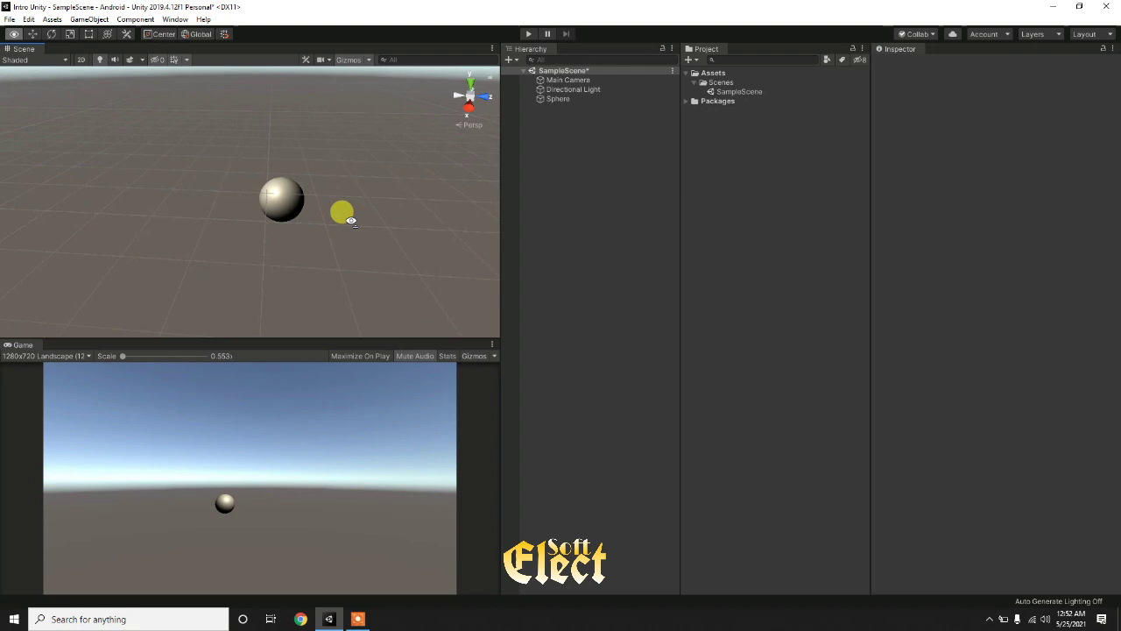
pyautogui.keyDown('alt'); pyautogui.scroll(-1, 350, 220); pyautogui.keyUp('alt')
pyautogui.keyDown('alt'); pyautogui.scroll(2, 351, 220); pyautogui.keyUp('alt')
pyautogui.keyDown('alt'); pyautogui.scroll(1, 351, 220); pyautogui.keyUp('alt')
pyautogui.keyDown('alt'); pyautogui.scroll(1, 350, 220); pyautogui.keyUp('alt')
pyautogui.keyDown('alt'); pyautogui.scroll(3, 350, 220); pyautogui.keyUp('alt')
pyautogui.keyDown('alt'); pyautogui.scroll(-3, 351, 220); pyautogui.keyUp('alt')
pyautogui.keyDown('alt'); pyautogui.scroll(-2, 350, 220); pyautogui.keyUp('alt')
pyautogui.keyDown('alt'); pyautogui.scroll(-1, 350, 220); pyautogui.keyUp('alt')
pyautogui.moveTo(351, 220); pyautogui.dragTo(351, 220, button='middle')
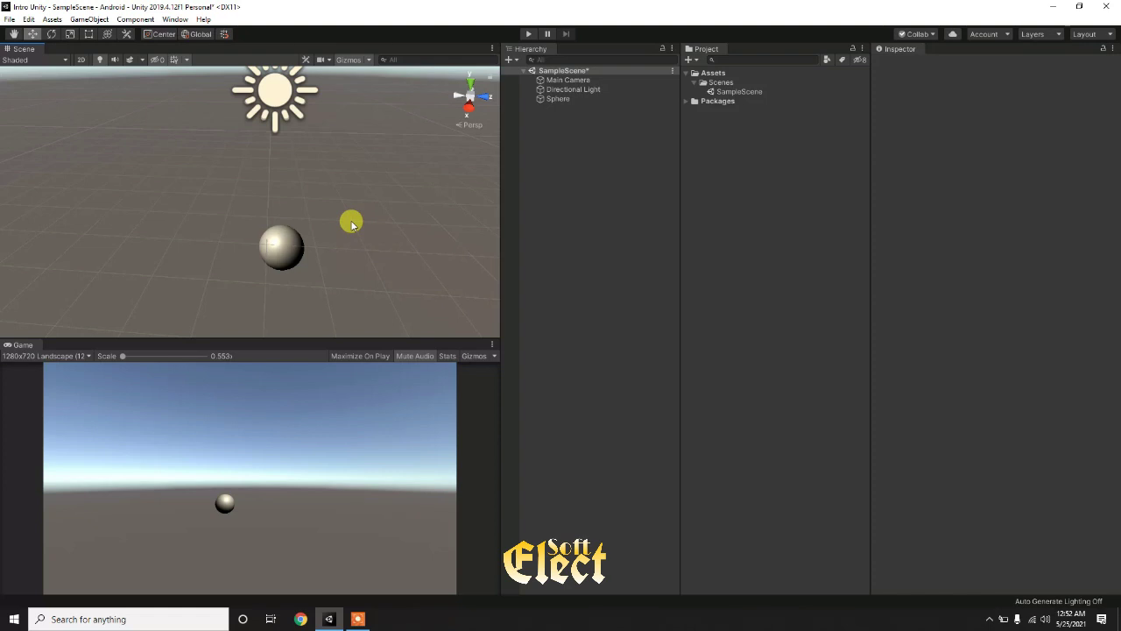
# - Orbit the view around the sphere until the sun and sphere reappear, swinging the sphere left
pyautogui.press('alt')
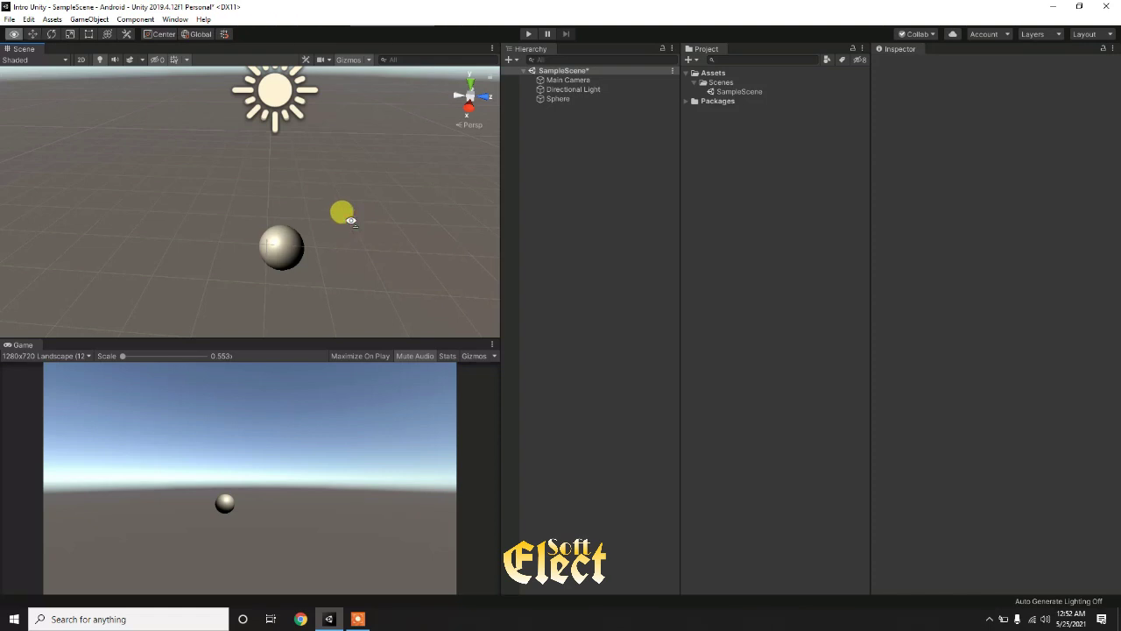
pyautogui.keyDown('alt'); pyautogui.moveTo(350, 220); pyautogui.dragTo(351, 220); pyautogui.keyUp('alt')
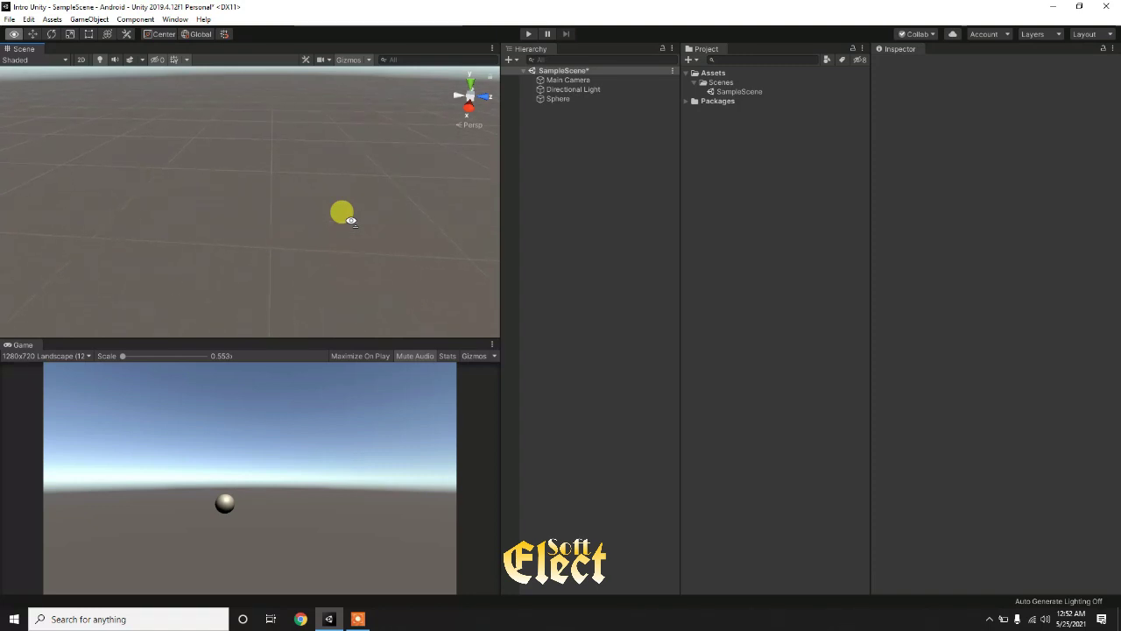
pyautogui.keyDown('alt'); pyautogui.moveTo(350, 220); pyautogui.dragTo(351, 220); pyautogui.keyUp('alt')
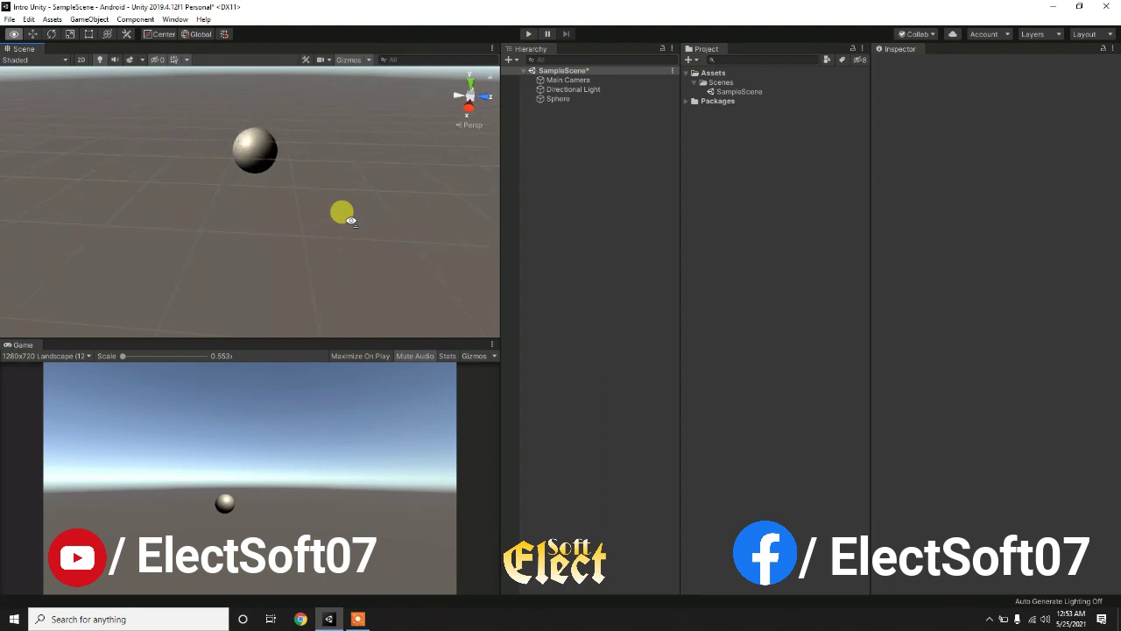
pyautogui.keyDown('alt'); pyautogui.moveTo(351, 220); pyautogui.dragTo(350, 220); pyautogui.keyUp('alt')
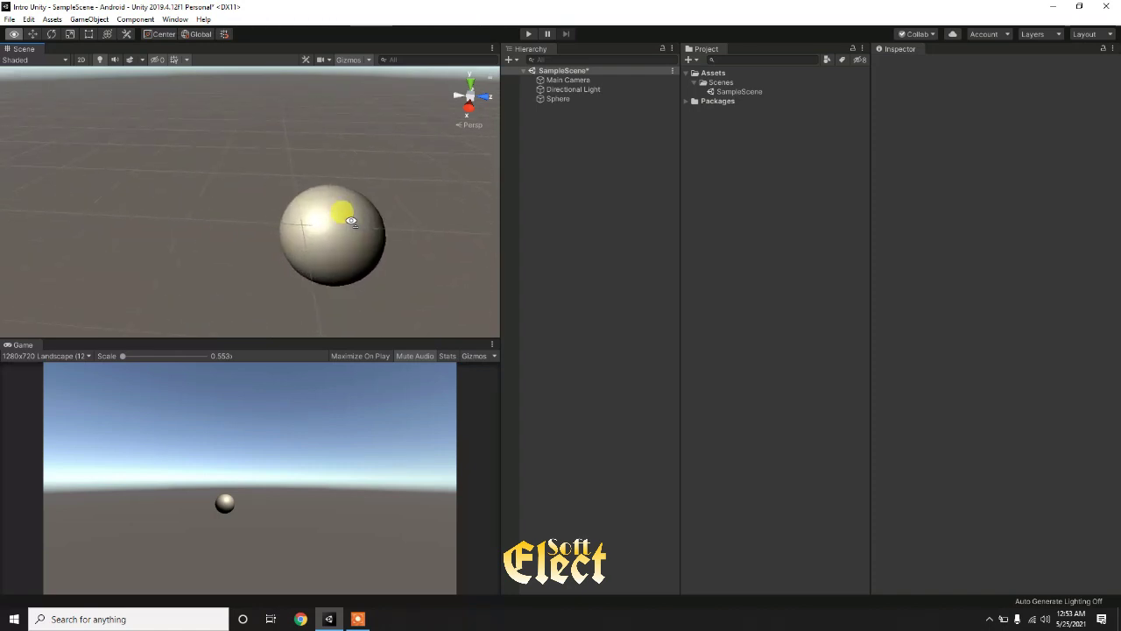
pyautogui.keyDown('alt'); pyautogui.moveTo(351, 220); pyautogui.dragTo(350, 220); pyautogui.keyUp('alt')
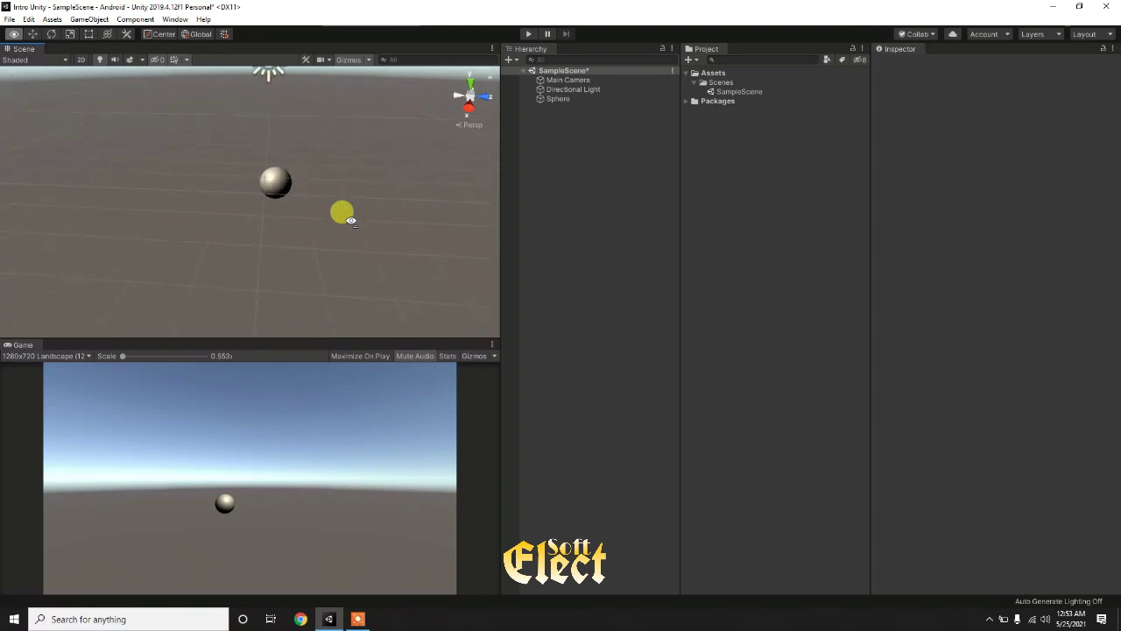
pyautogui.keyDown('alt'); pyautogui.moveTo(351, 220); pyautogui.dragTo(351, 224); pyautogui.keyUp('alt')
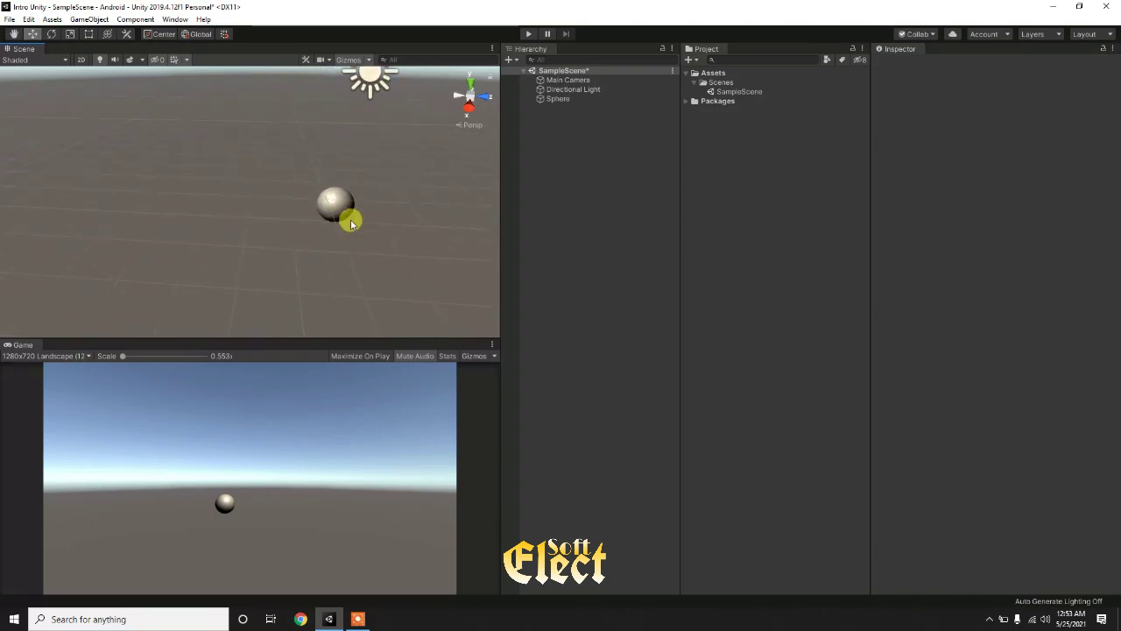
# - Select the sphere, then delete the extra sphere copy added by mistake
pyautogui.click(329, 200)
pyautogui.rightClick(553, 130)
pyautogui.moveTo(613, 253)
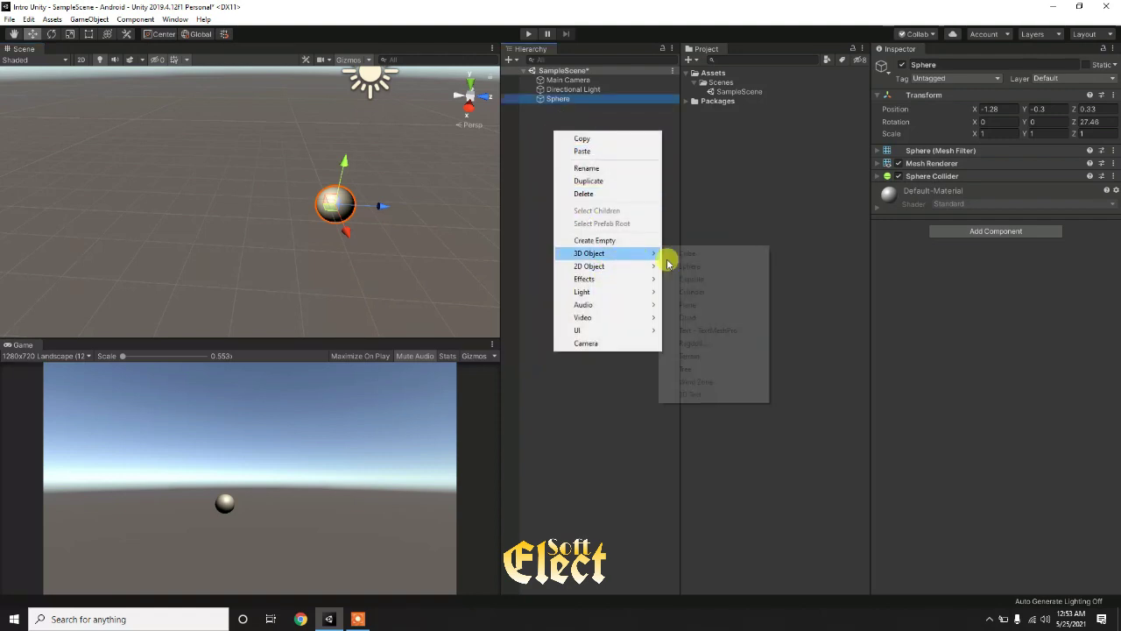
pyautogui.click(672, 266)
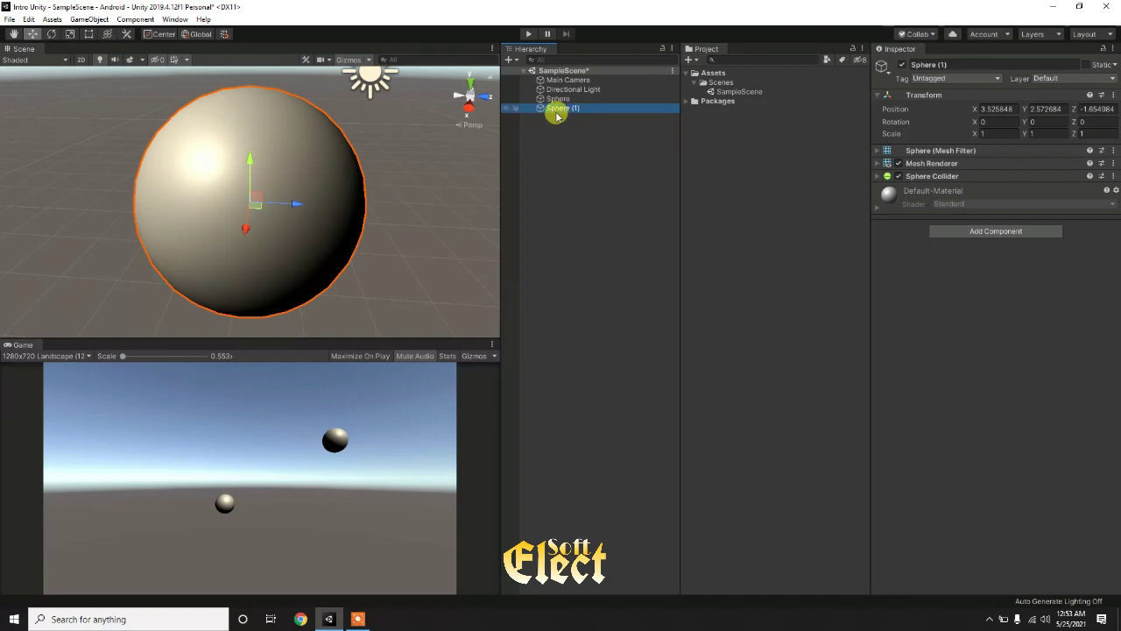
pyautogui.press('Delete')
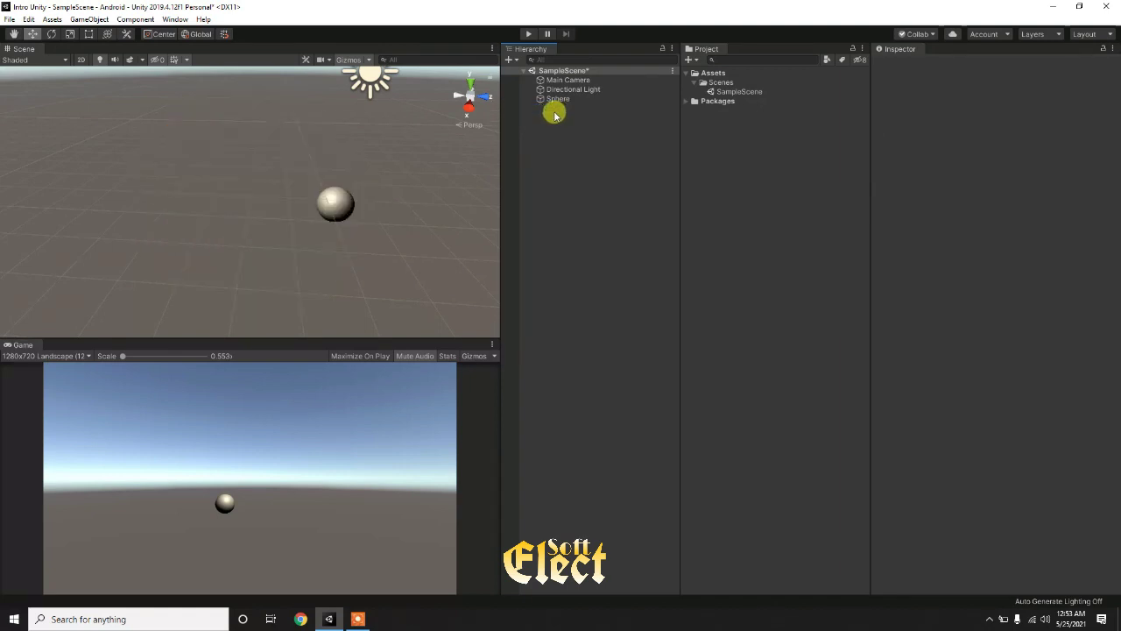
# - Add a Cube, a Capsule and a Cylinder through the Hierarchy's 3D Object menu
pyautogui.rightClick(554, 115)
pyautogui.moveTo(613, 242)
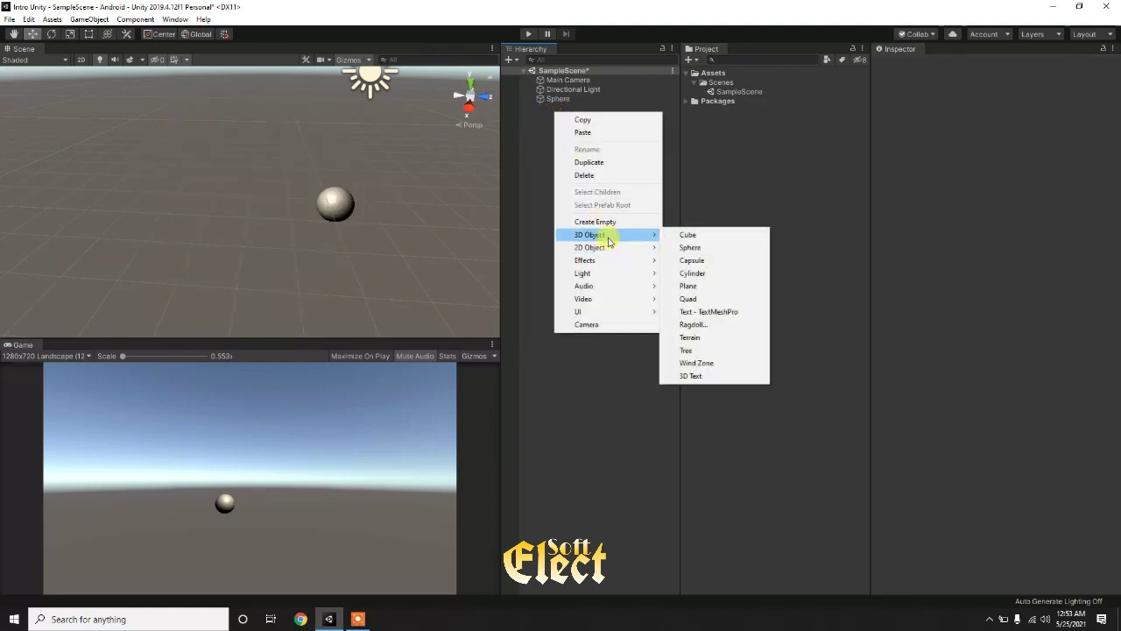
pyautogui.click(688, 234)
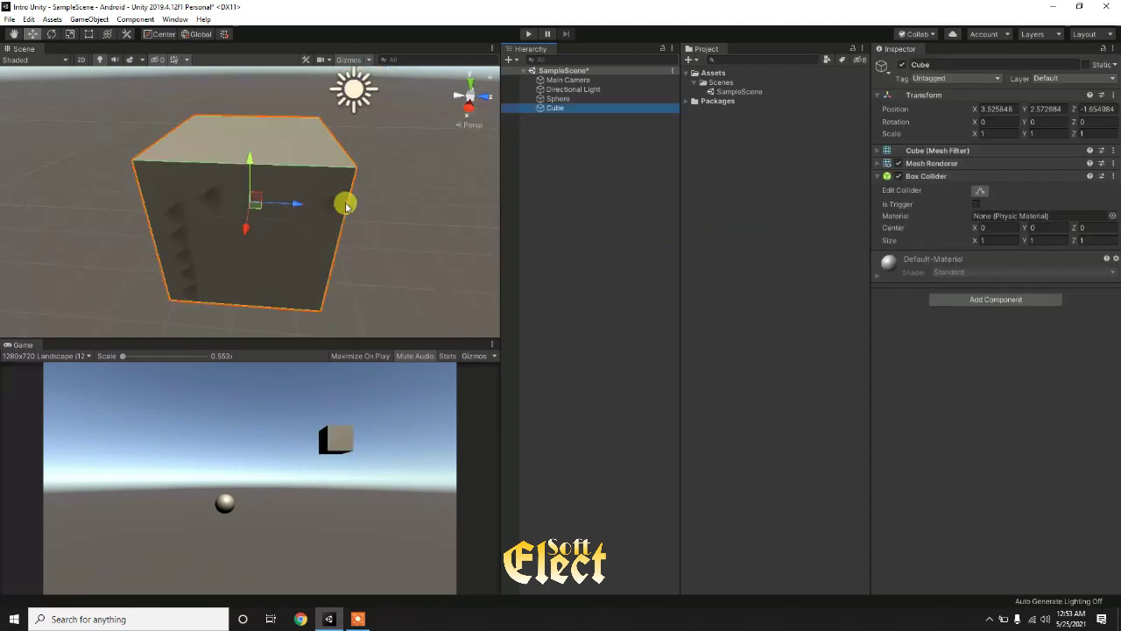
pyautogui.scroll(-5, 346, 204)
pyautogui.rightClick(545, 161)
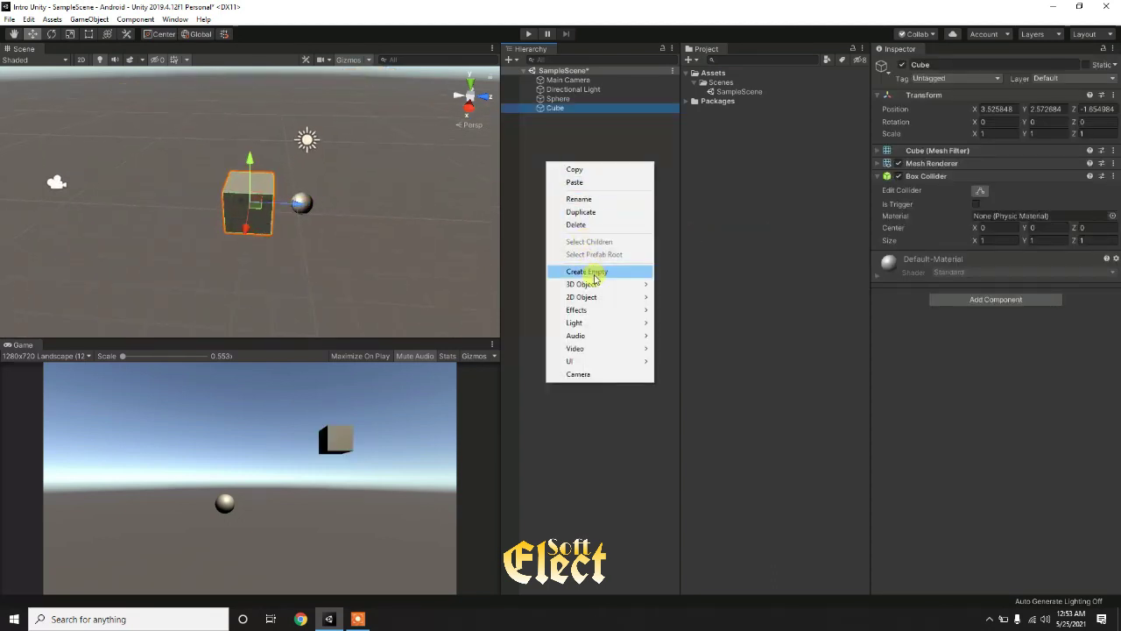
pyautogui.moveTo(614, 286)
pyautogui.click(697, 311)
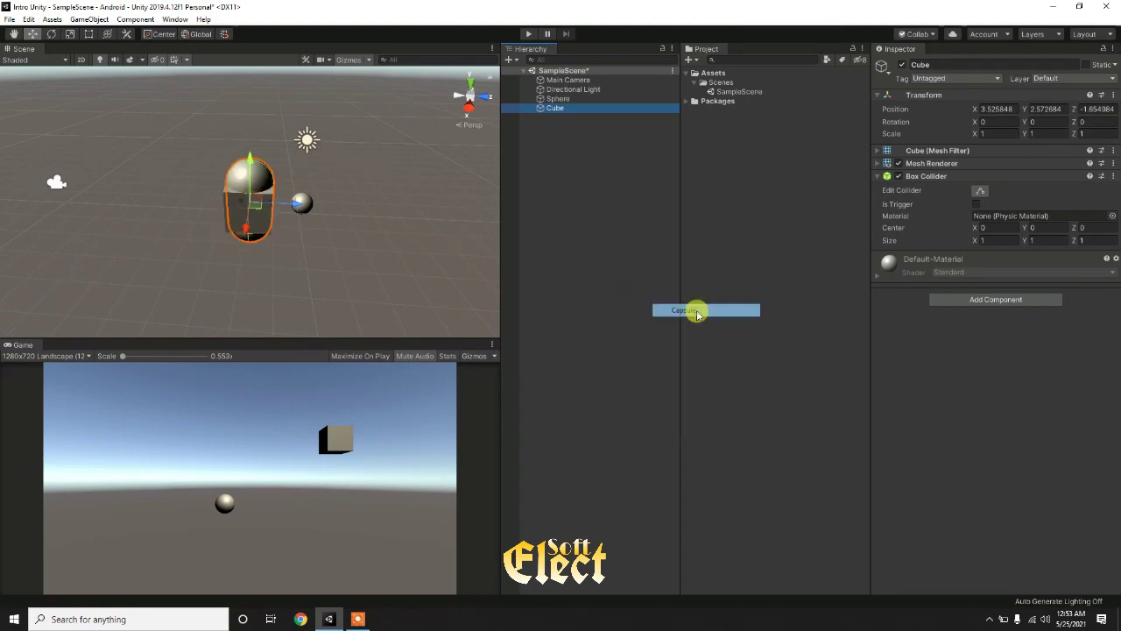
pyautogui.rightClick(565, 170)
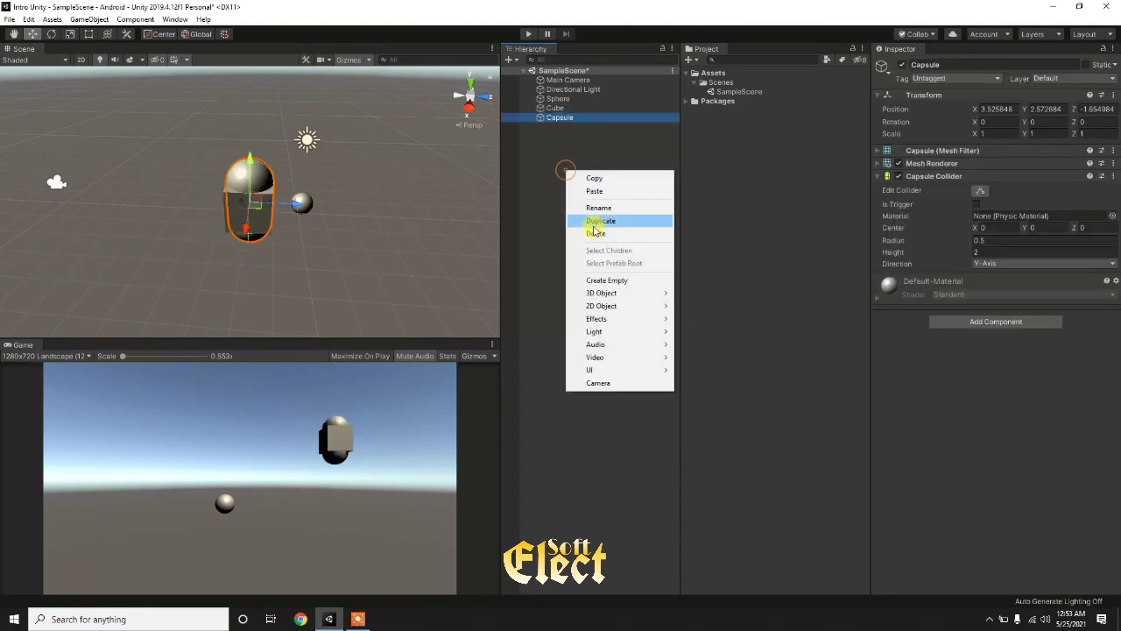
pyautogui.moveTo(632, 295)
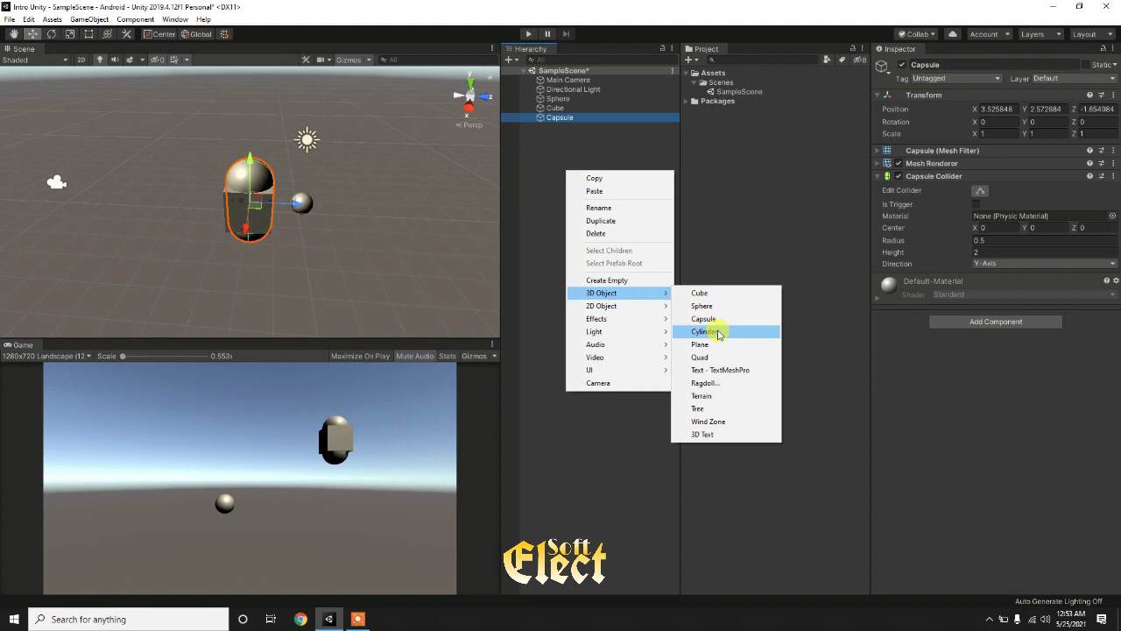
pyautogui.click(719, 334)
# - Slide the cylinder right, tilt it to -54.45 on X, and move it up-left beside the sphere
pyautogui.moveTo(301, 201); pyautogui.dragTo(411, 213)
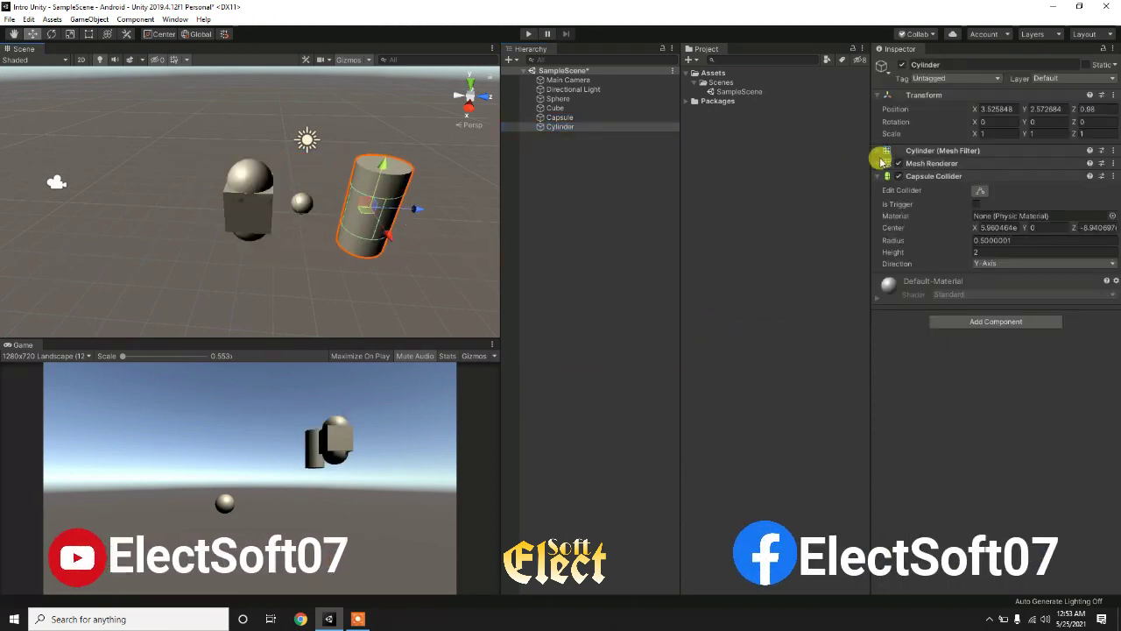
pyautogui.moveTo(972, 134)
pyautogui.mouseDown()
pyautogui.moveTo(989, 129)
pyautogui.moveTo(979, 122)
pyautogui.moveTo(1027, 122)
pyautogui.moveTo(734, 127)
pyautogui.moveTo(821, 184)
pyautogui.moveTo(944, 205)
pyautogui.mouseUp()
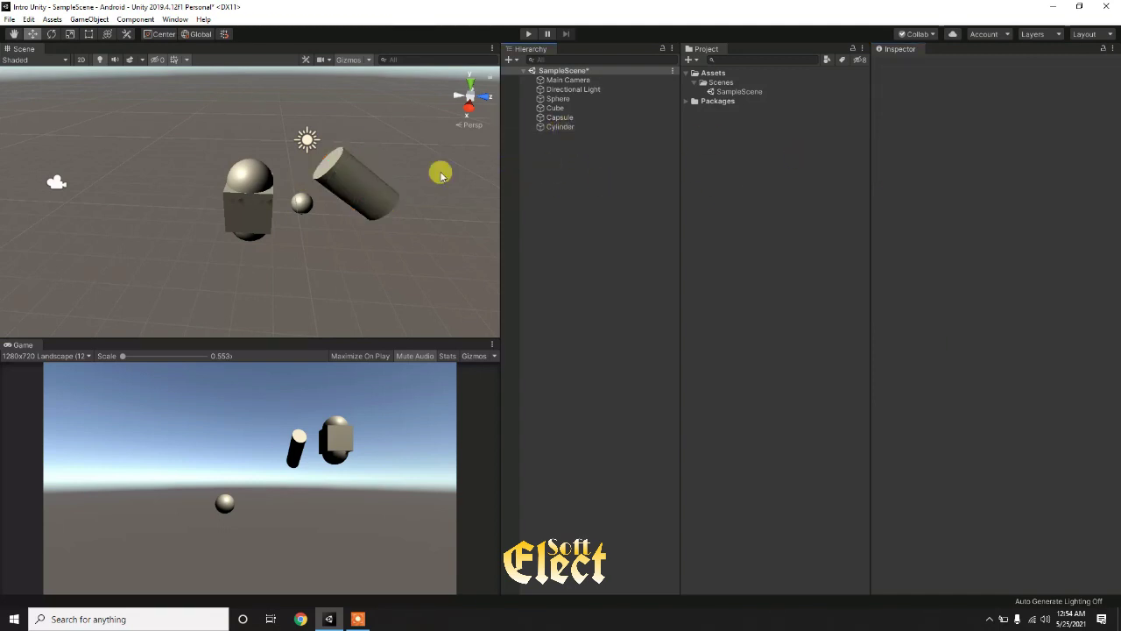
pyautogui.moveTo(369, 210); pyautogui.dragTo(359, 203)
pyautogui.moveTo(416, 182); pyautogui.dragTo(317, 174)
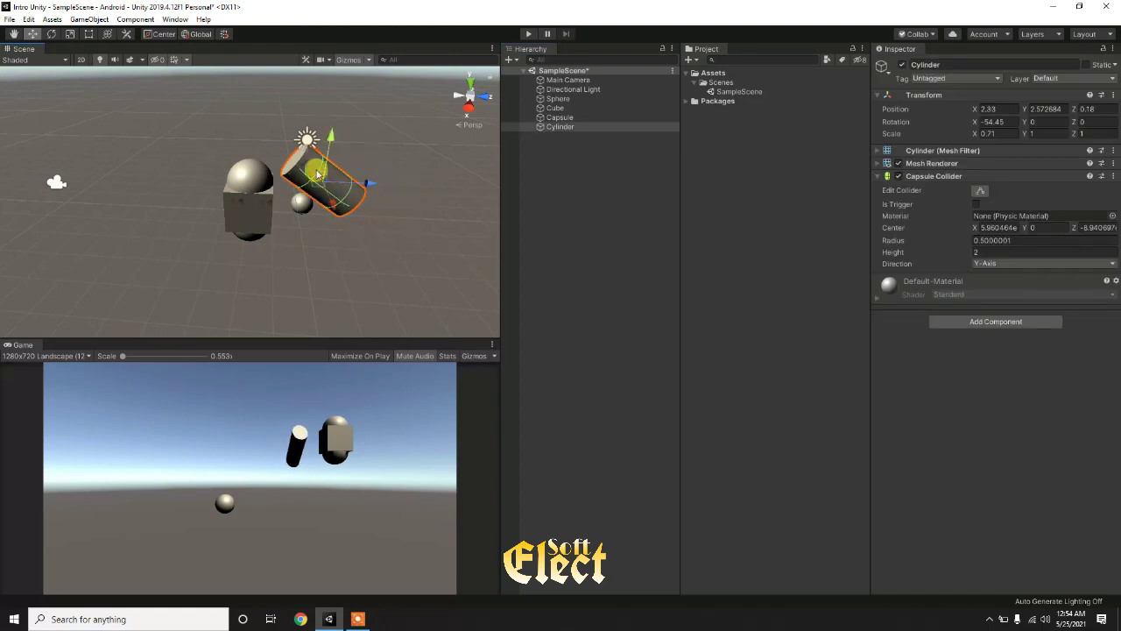
# - Select the Cube and slide it left of the capsule, nudging it slightly back
pyautogui.click(273, 182)
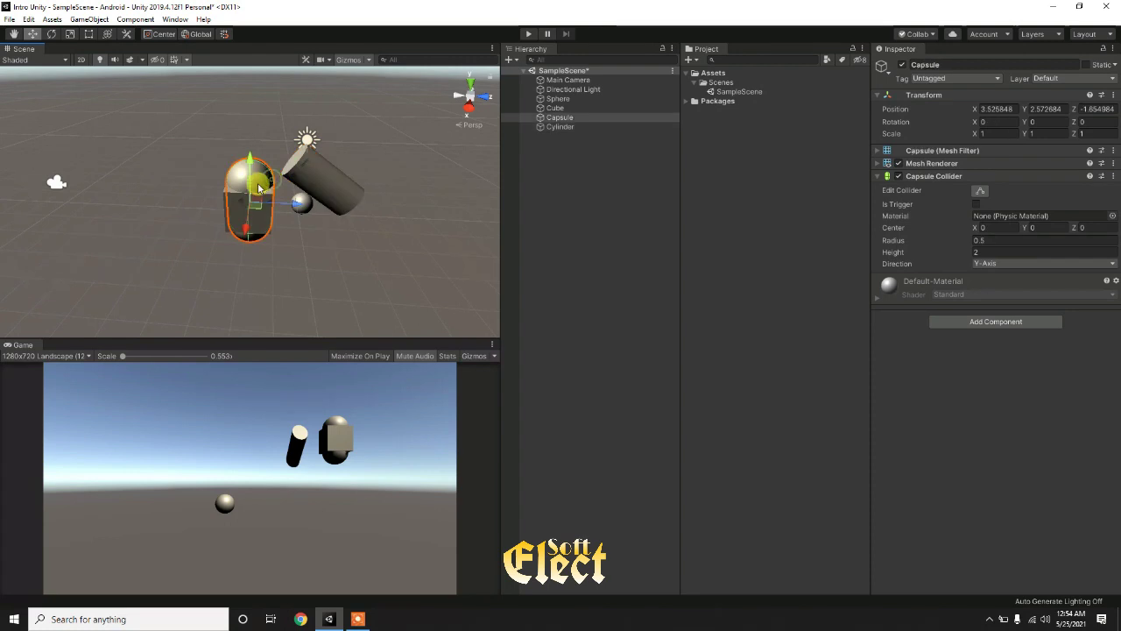
pyautogui.click(324, 175)
pyautogui.click(301, 204)
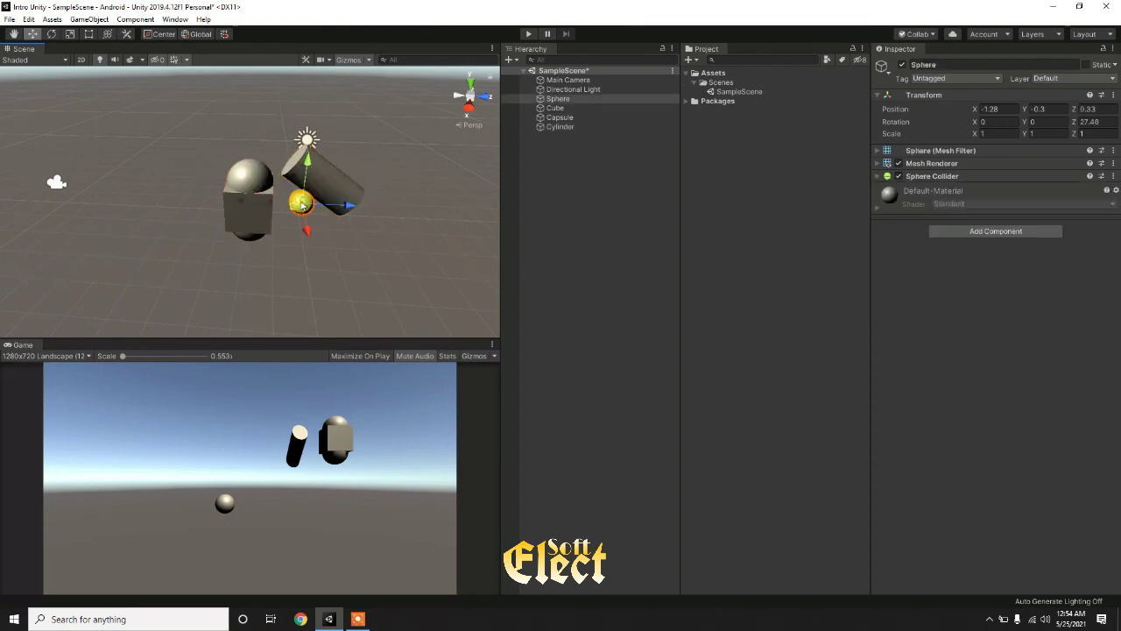
pyautogui.click(261, 182)
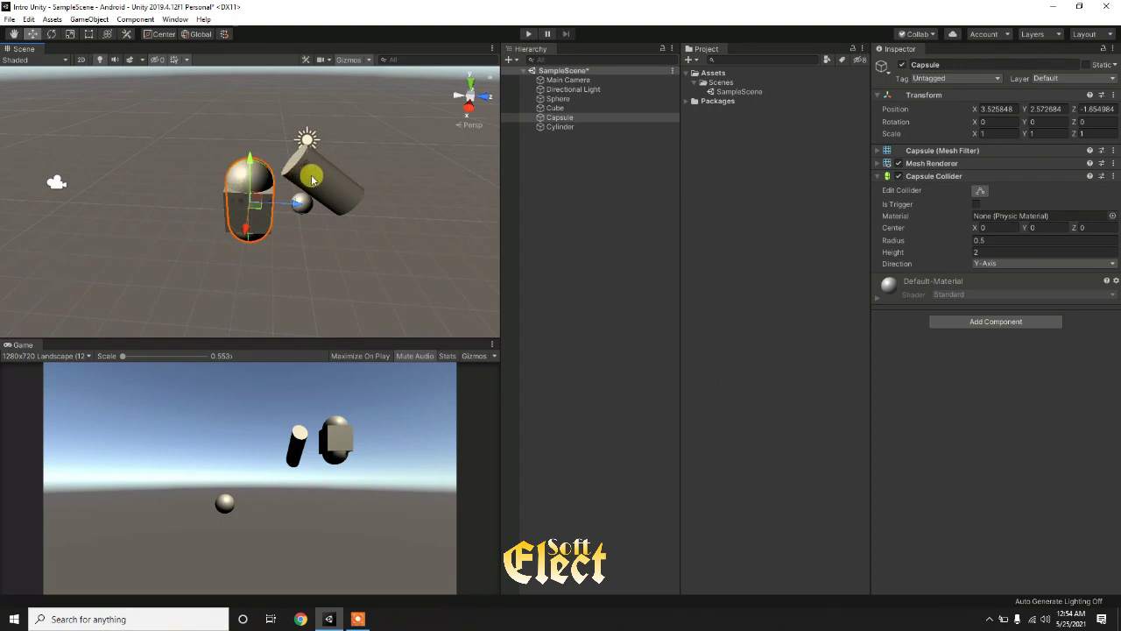
pyautogui.click(557, 108)
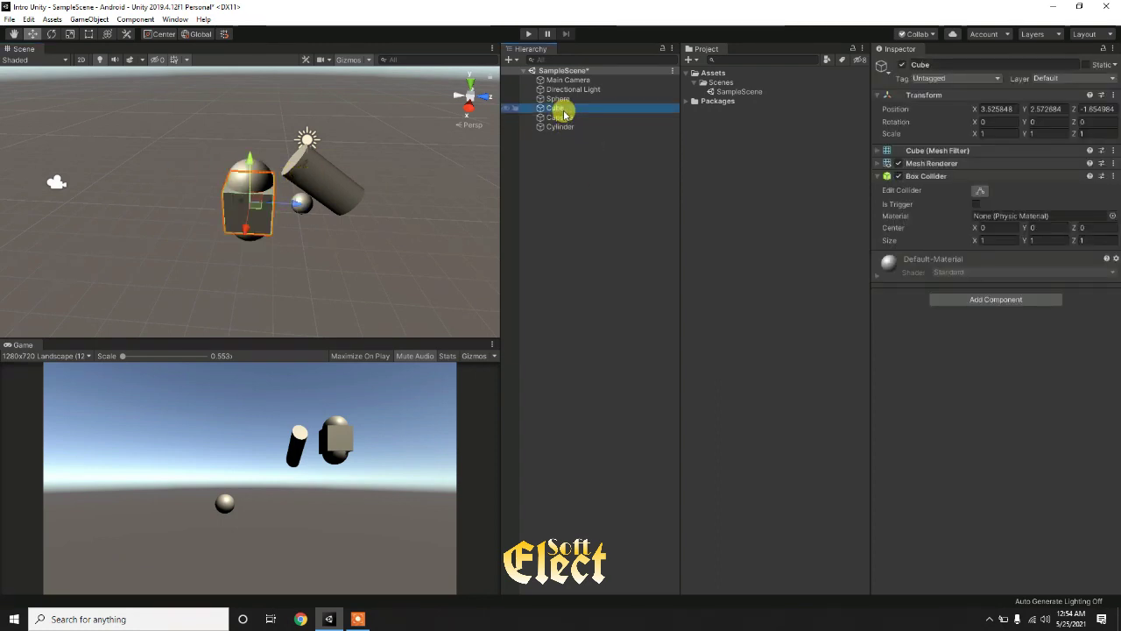
pyautogui.moveTo(297, 202); pyautogui.dragTo(161, 201)
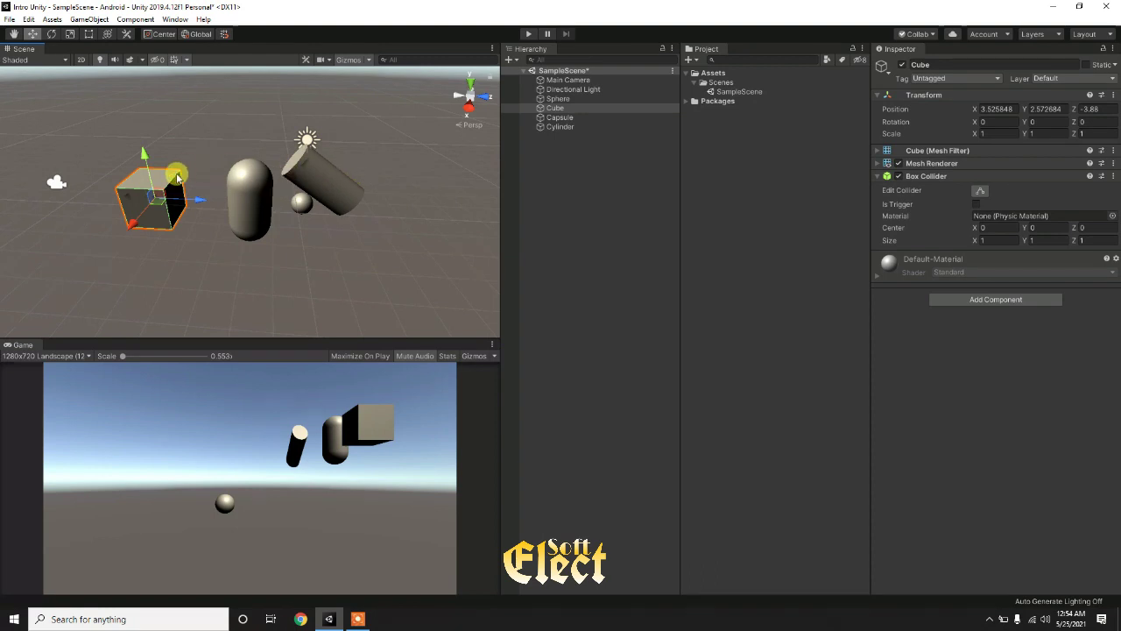
pyautogui.moveTo(209, 203); pyautogui.dragTo(213, 198)
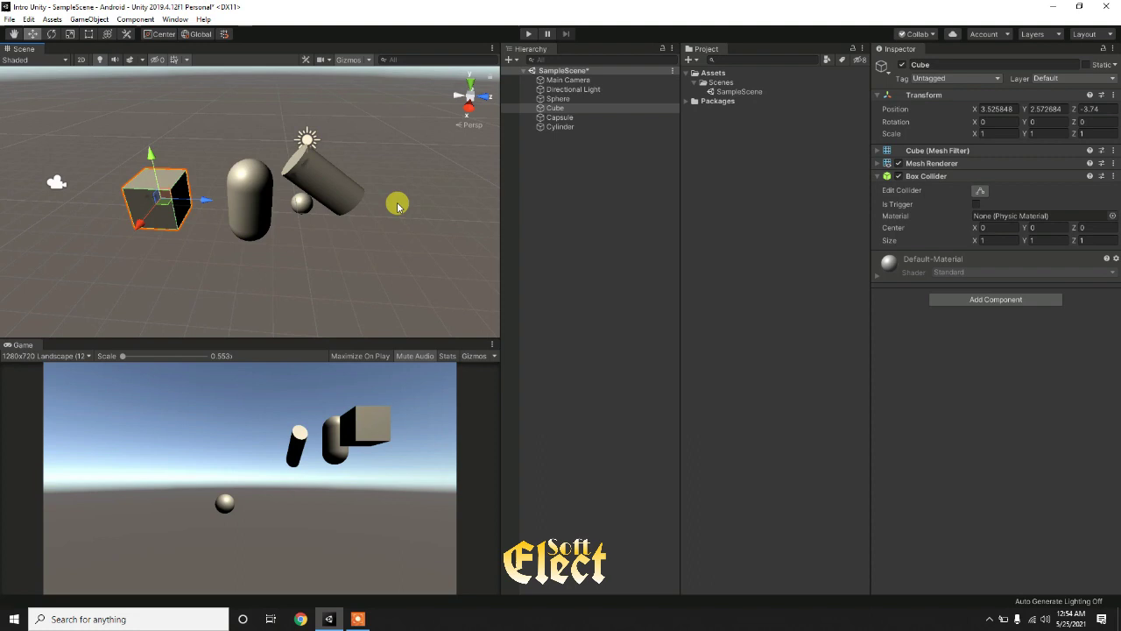
# - Move the tilted cylinder beside the capsule, to Position 1.32, 2.57, -0.86
pyautogui.click(306, 179)
pyautogui.moveTo(367, 193); pyautogui.dragTo(382, 190)
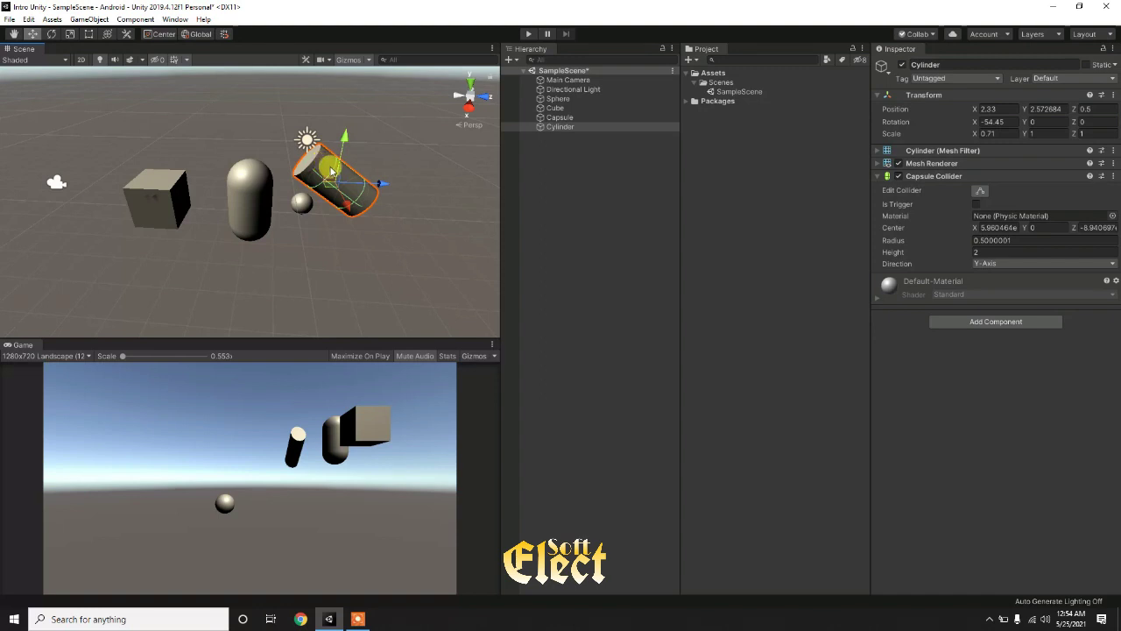
pyautogui.moveTo(386, 184); pyautogui.dragTo(394, 185)
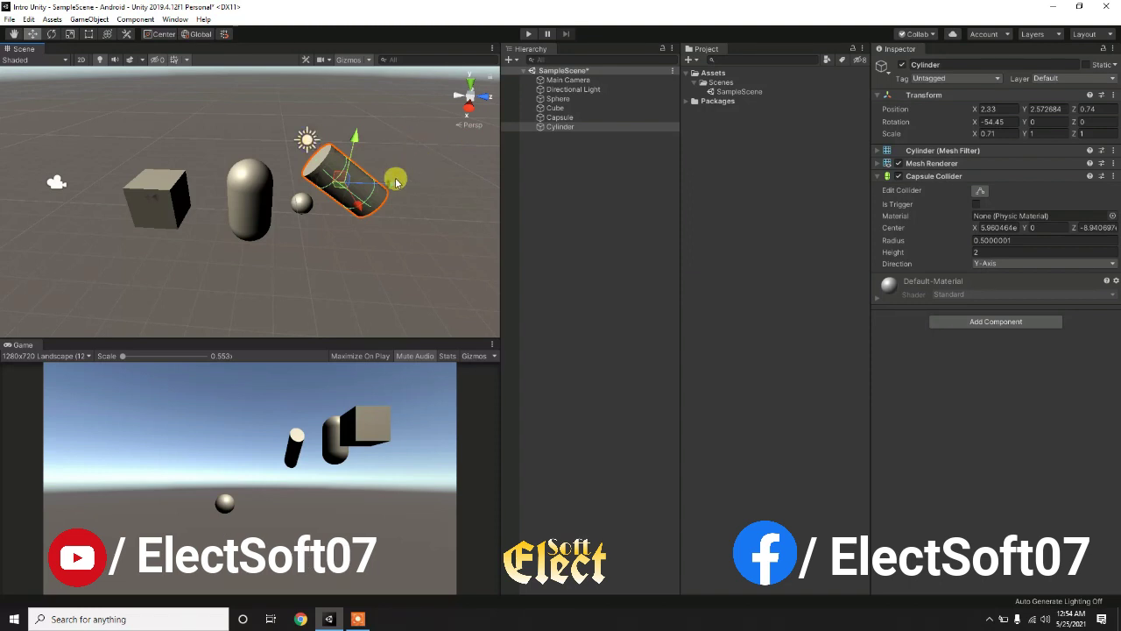
pyautogui.click(339, 214)
pyautogui.click(355, 194)
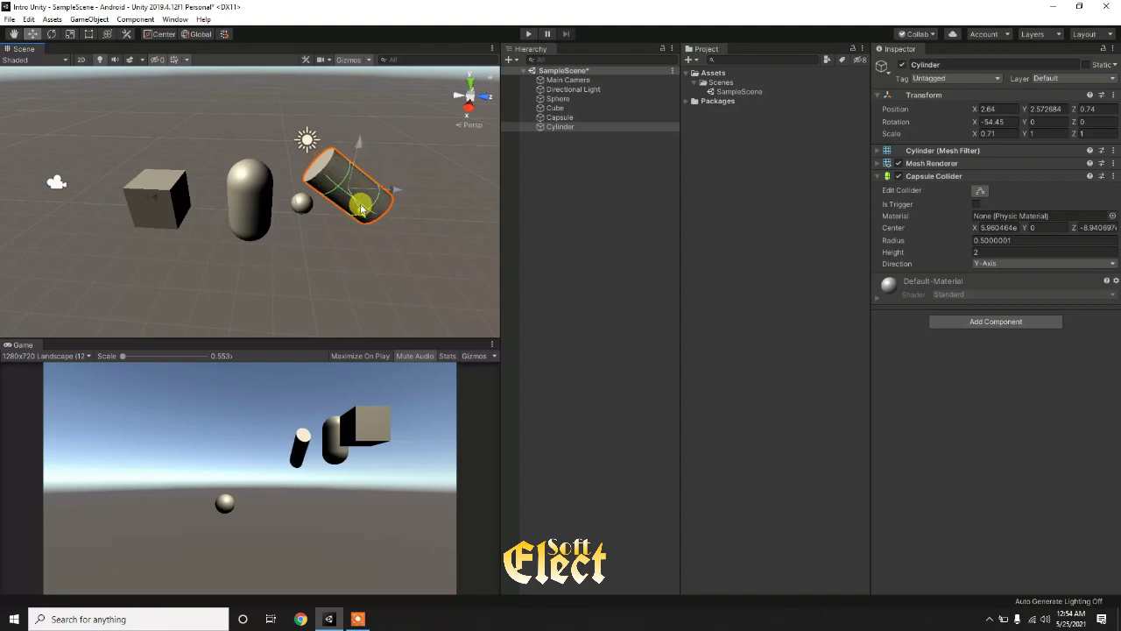
pyautogui.moveTo(360, 204); pyautogui.dragTo(350, 188)
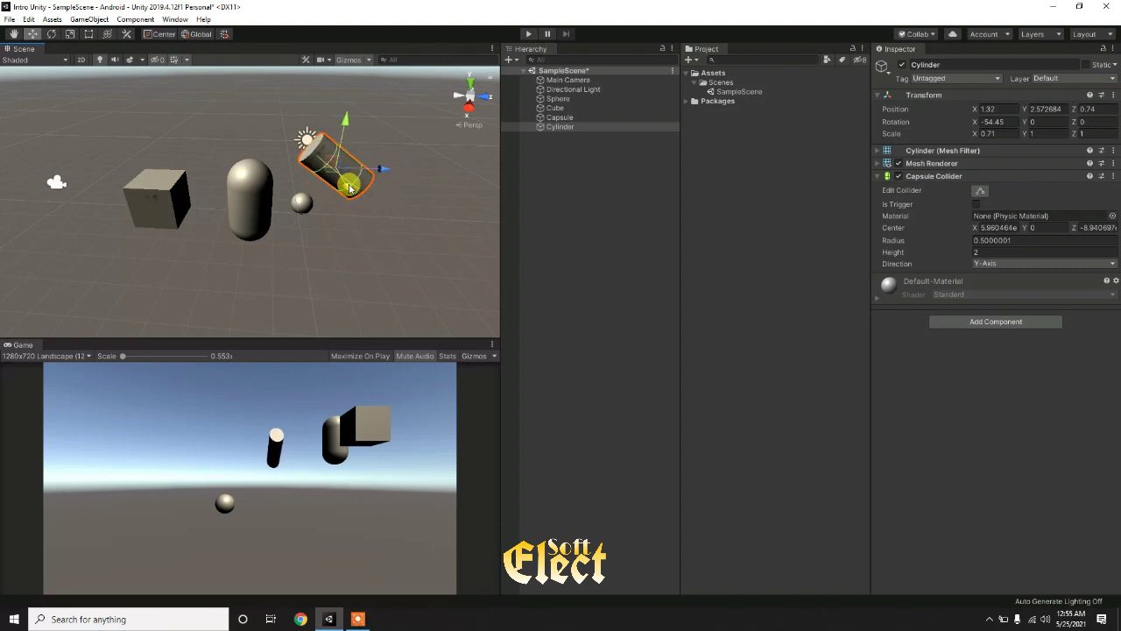
pyautogui.moveTo(376, 172); pyautogui.dragTo(326, 191)
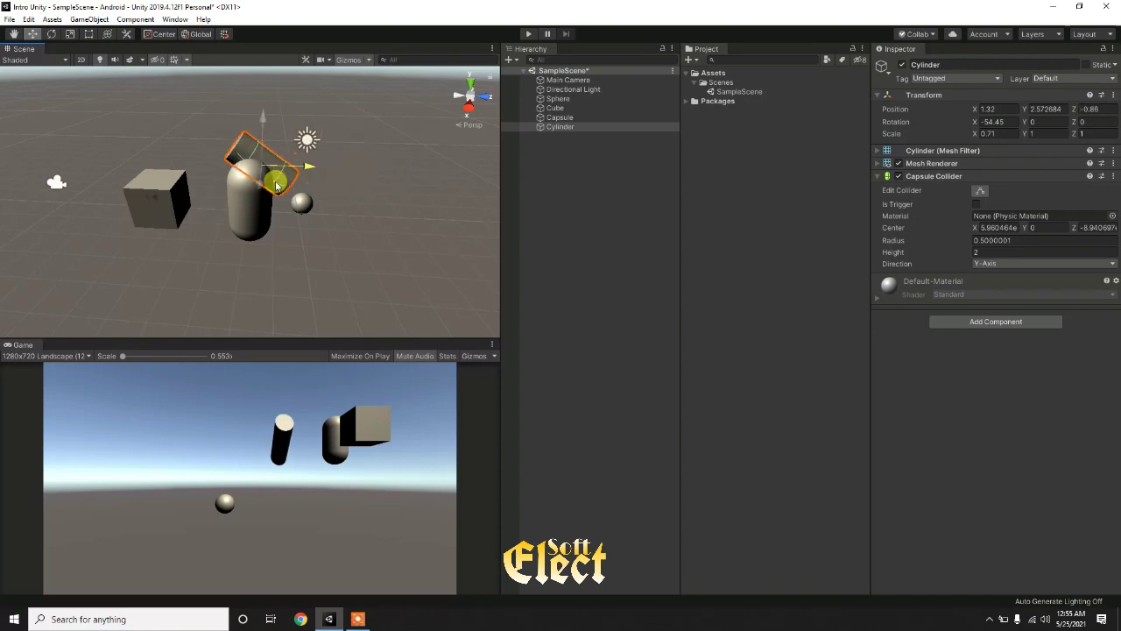